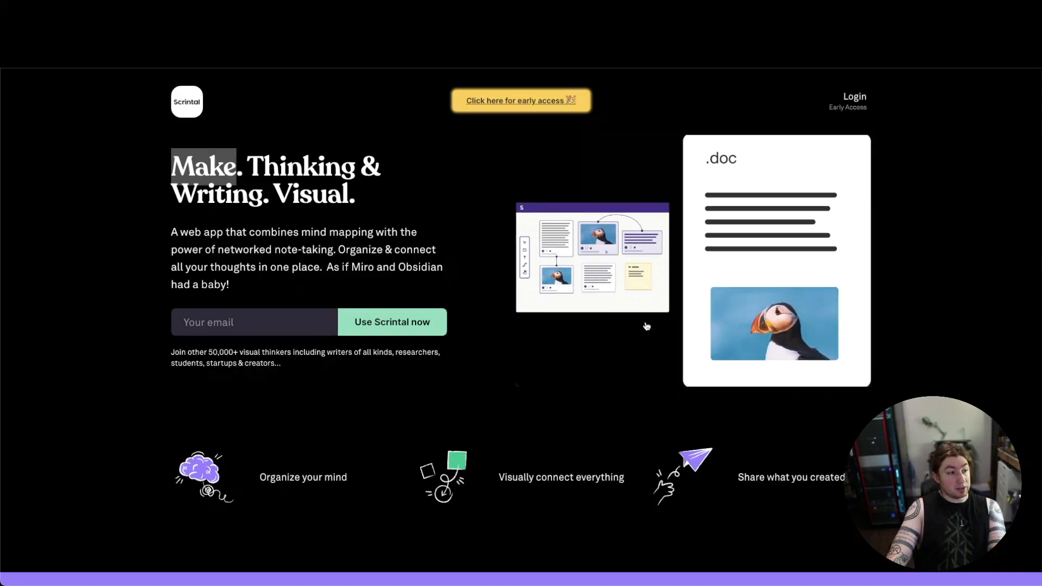
- Examine the Scrintal homepage, including its testimonials, feature descriptions and early access pricing plans
{"action": "scroll", "coordinate": [952, 260], "scroll_direction": "down", "scroll_amount": 10}
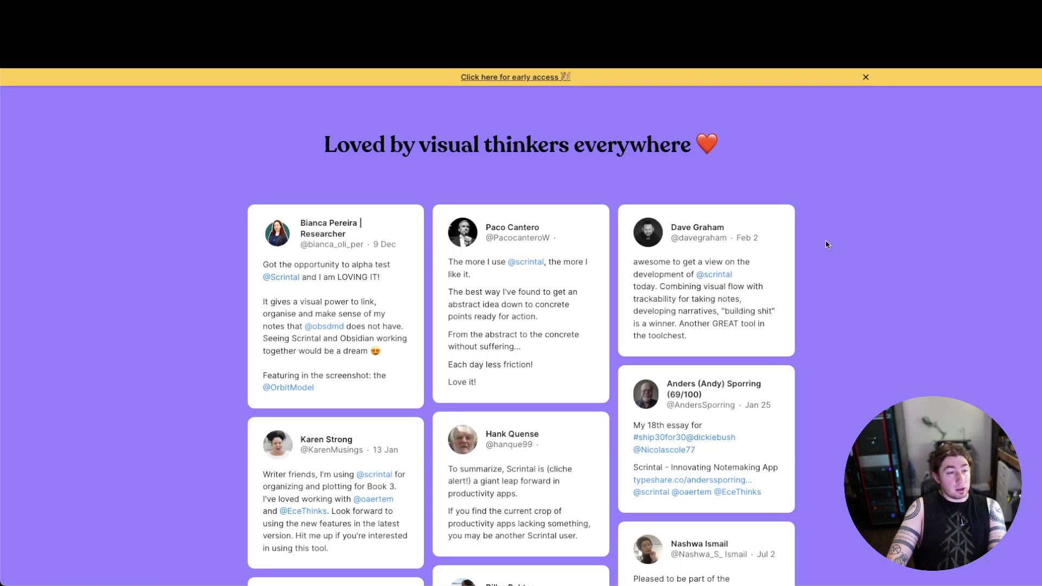
{"action": "scroll", "coordinate": [914, 243], "scroll_direction": "down", "scroll_amount": 9}
{"action": "scroll", "coordinate": [913, 244], "scroll_direction": "down", "scroll_amount": 6}
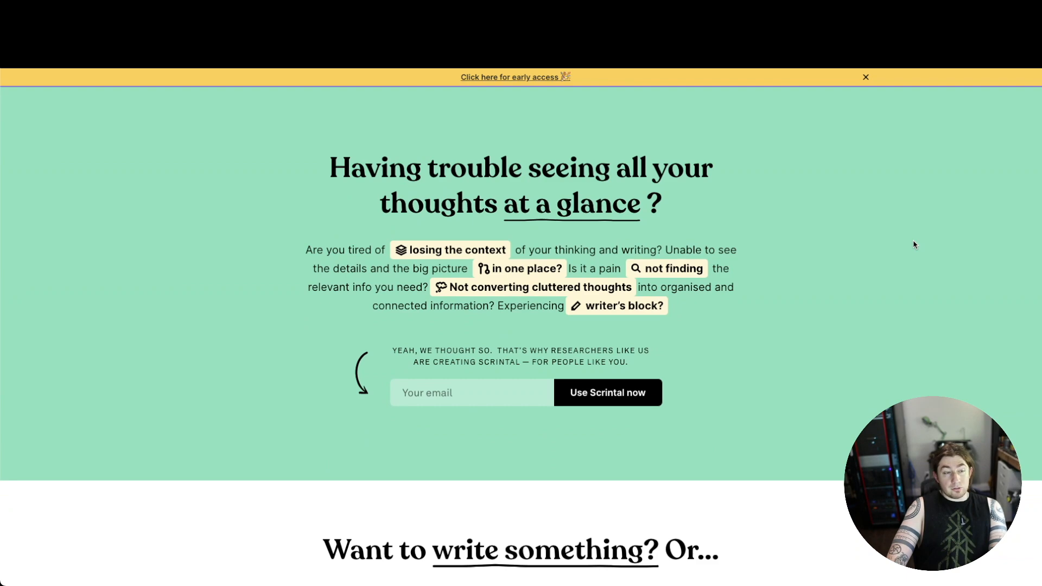
{"action": "scroll", "coordinate": [913, 244], "scroll_direction": "down", "scroll_amount": 9}
{"action": "scroll", "coordinate": [913, 242], "scroll_direction": "up", "scroll_amount": 1}
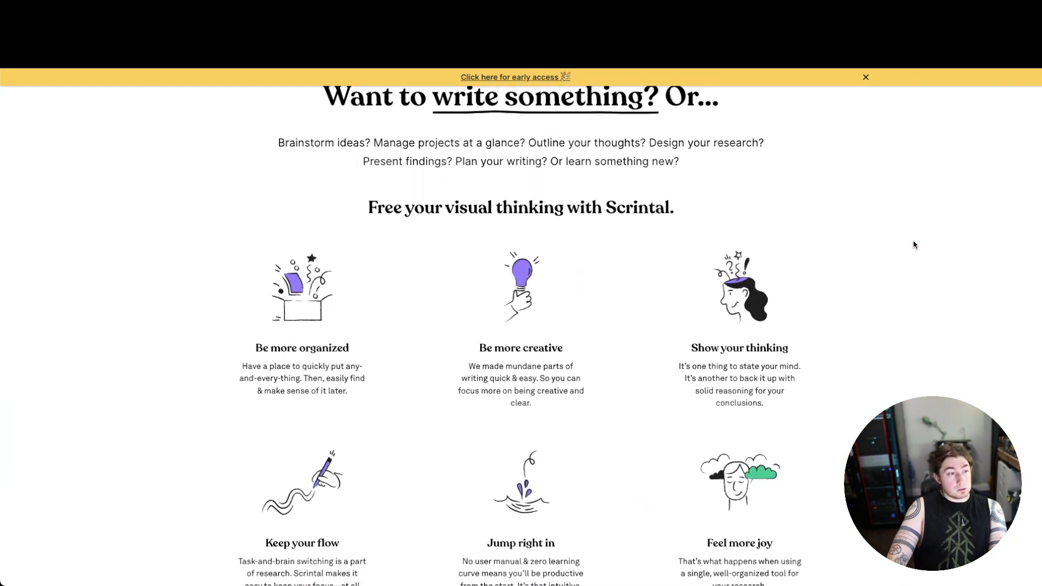
{"action": "scroll", "coordinate": [851, 324], "scroll_direction": "down", "scroll_amount": 10}
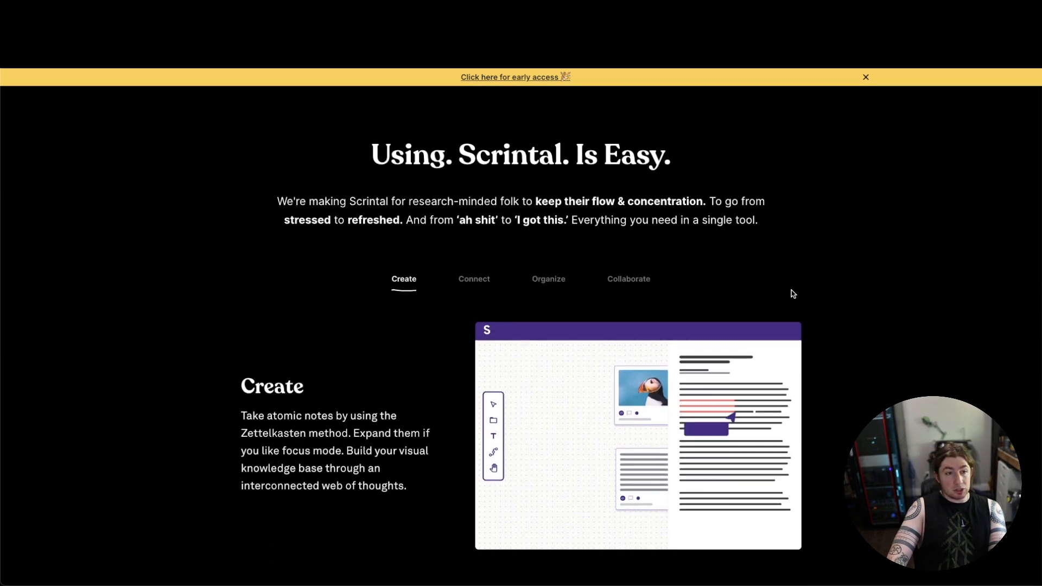
{"action": "scroll", "coordinate": [793, 293], "scroll_direction": "down", "scroll_amount": 12}
{"action": "scroll", "coordinate": [792, 294], "scroll_direction": "down", "scroll_amount": 15}
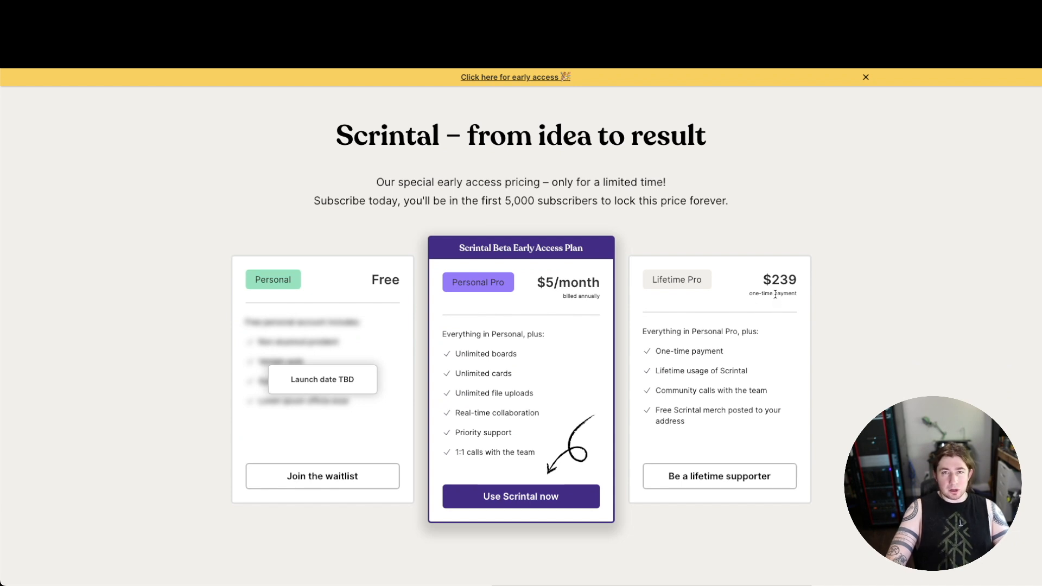
{"action": "scroll", "coordinate": [794, 286], "scroll_direction": "down", "scroll_amount": 1}
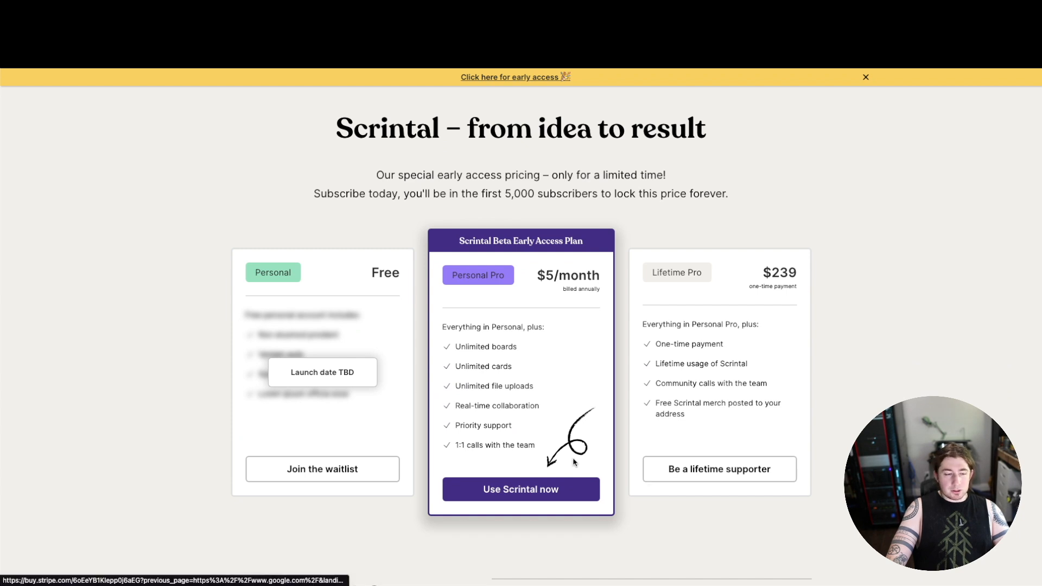
{"action": "scroll", "coordinate": [578, 459], "scroll_direction": "down", "scroll_amount": 2}
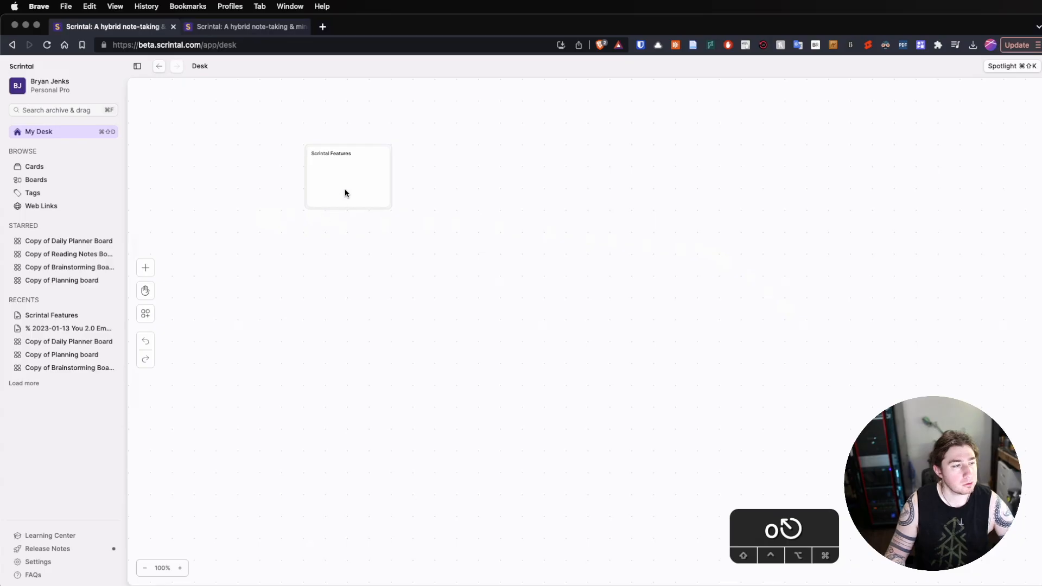
- Open the Scrintal Features card on the desk for editing and start a bulleted list in its body
{"action": "left_click", "coordinate": [357, 179]}
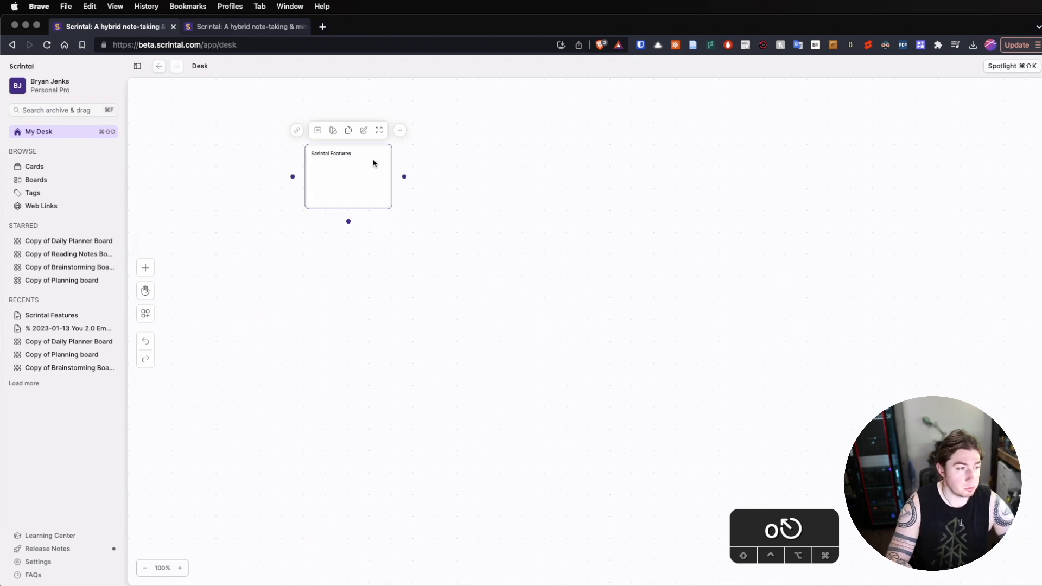
{"action": "double_click", "coordinate": [373, 163]}
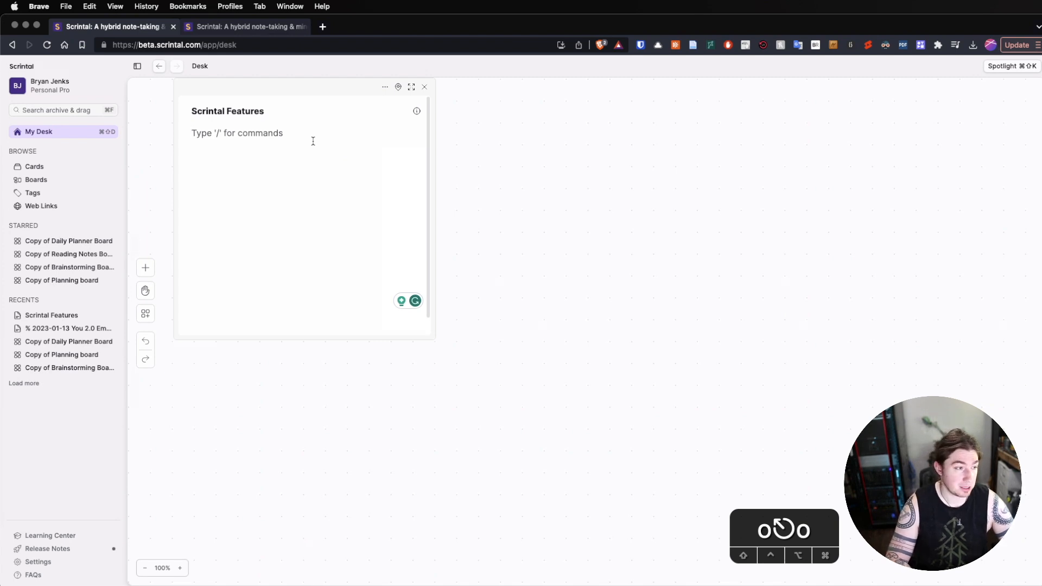
{"action": "type", "text": "/"}
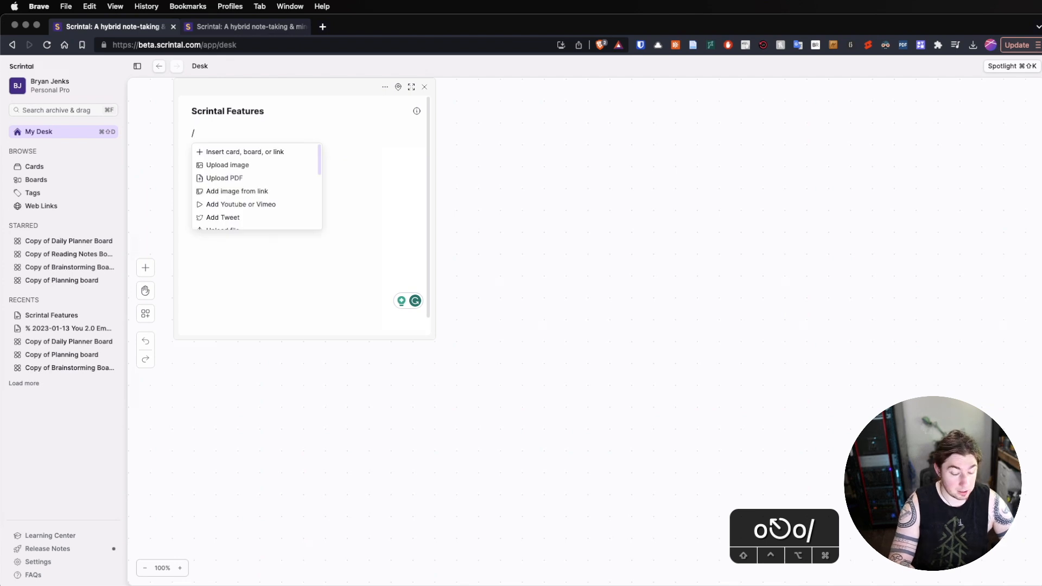
{"action": "type", "text": "list"}
{"action": "key", "text": "Down"}
{"action": "key", "text": "Return"}
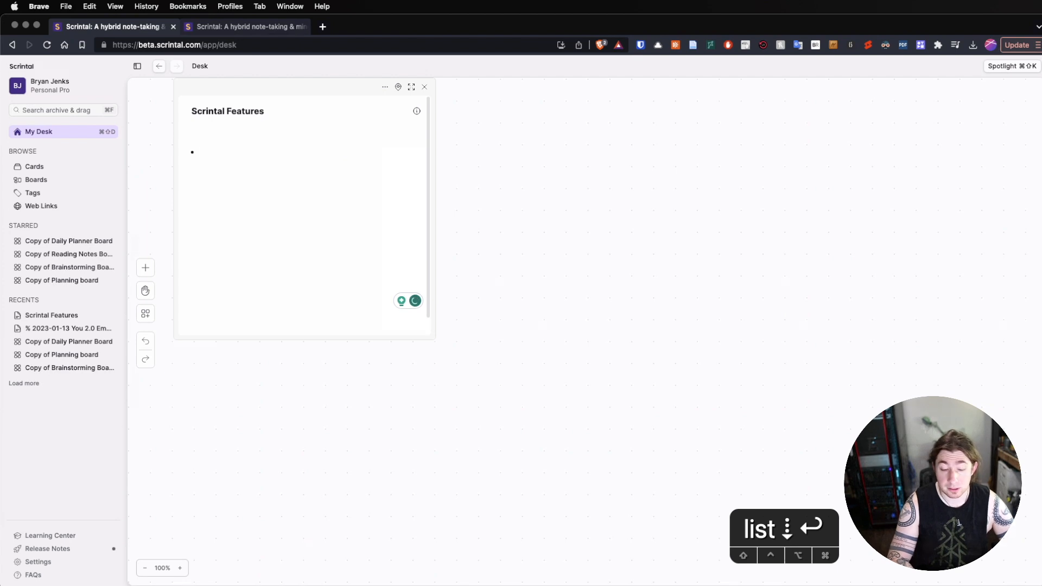
- Enter "hotkeys" as the first bullet of the Scrintal Features card's list
{"action": "type", "text": "key"}
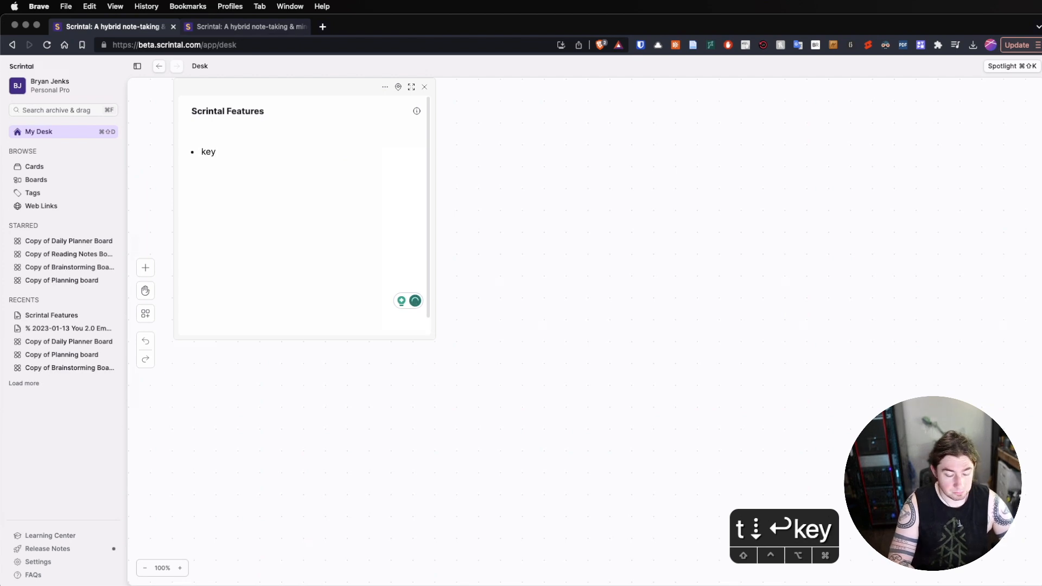
{"action": "key", "text": "BackSpace"}
{"action": "key", "text": "BackSpace"}
{"action": "key", "text": "BackSpace"}
{"action": "type", "text": "hotkeys"}
{"action": "key", "text": "Return"}
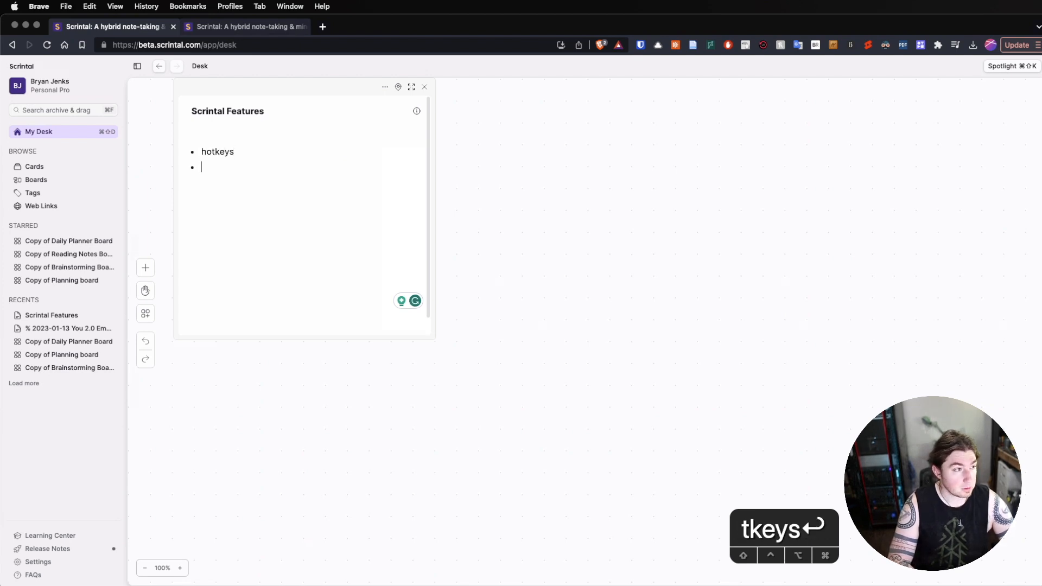
- Add the bullets "minimal design" and "infinite canvas" below "hotkeys" in the features list
{"action": "type", "text": "mi"}
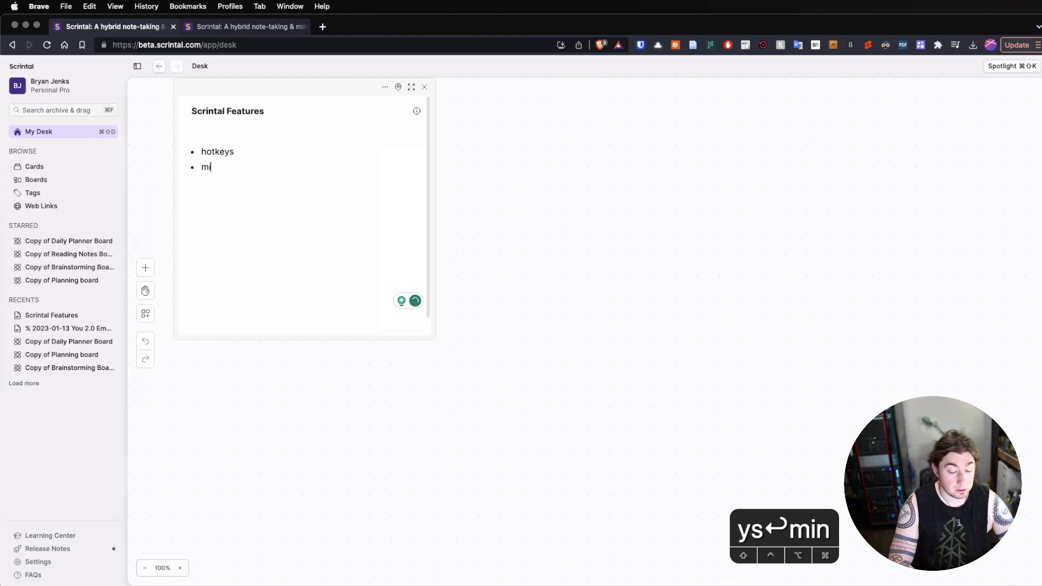
{"action": "type", "text": "nimal design"}
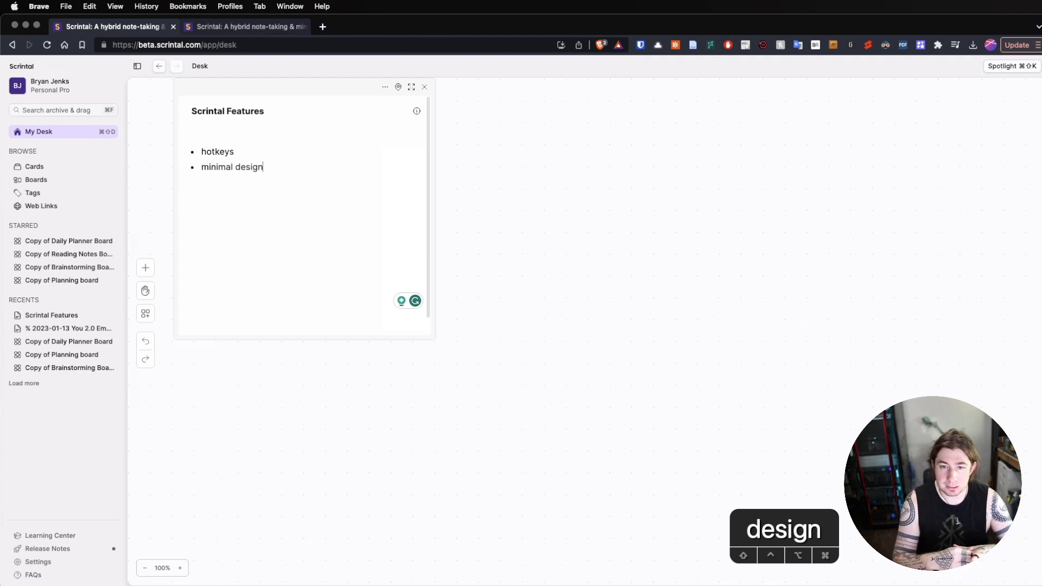
{"action": "key", "text": "Return"}
{"action": "type", "text": "infinite canvas"}
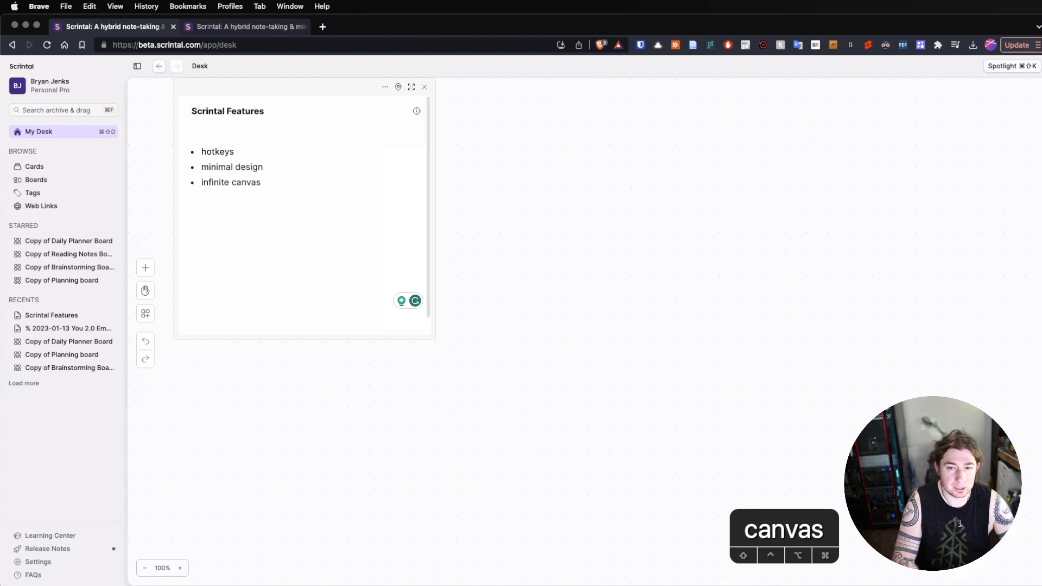
{"action": "key", "text": "Return"}
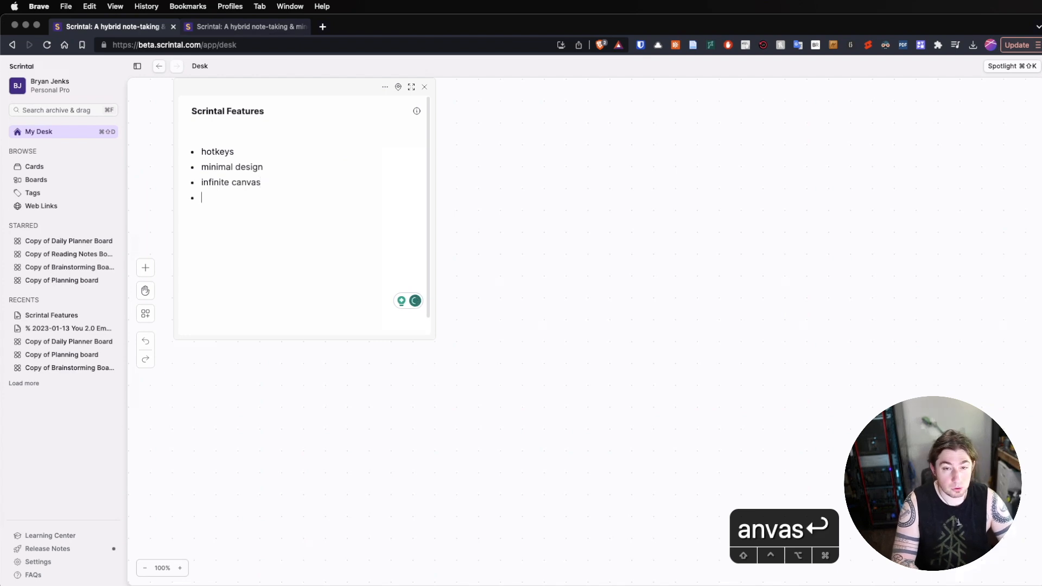
- Add a "markdown import" bullet below "infinite canvas" in the features list
{"action": "type", "text": "markdonw"}
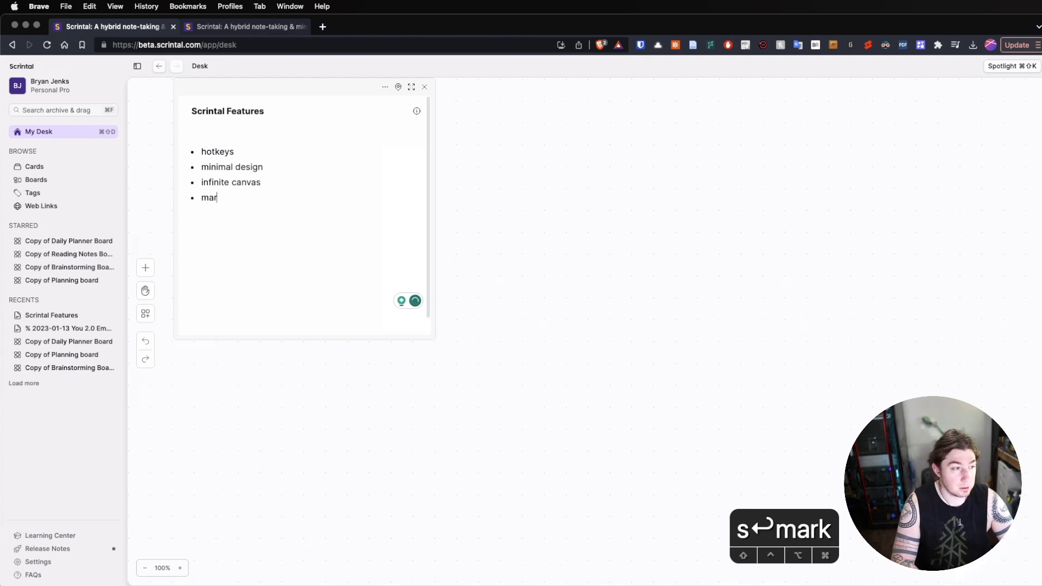
{"action": "key", "text": "BackSpace"}
{"action": "key", "text": "BackSpace"}
{"action": "type", "text": "wn imporet"}
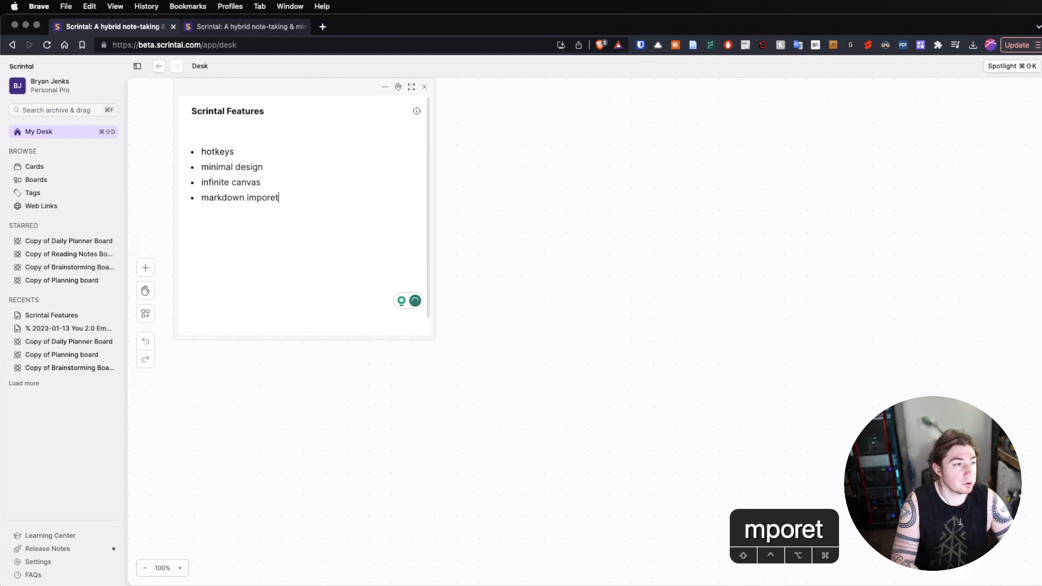
{"action": "key", "text": "BackSpace"}
{"action": "key", "text": "BackSpace"}
{"action": "type", "text": "t"}
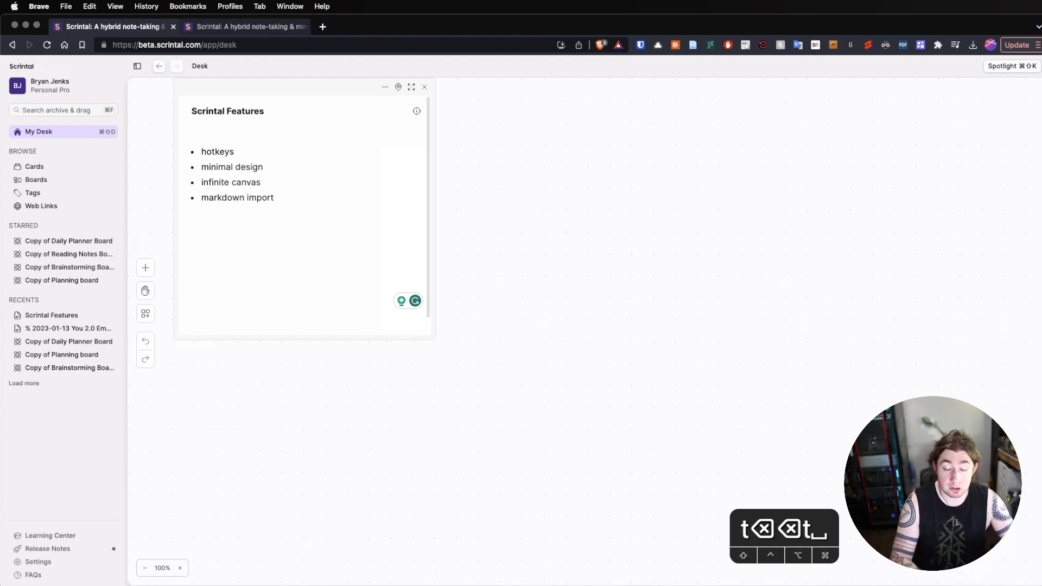
{"action": "key", "text": "Return"}
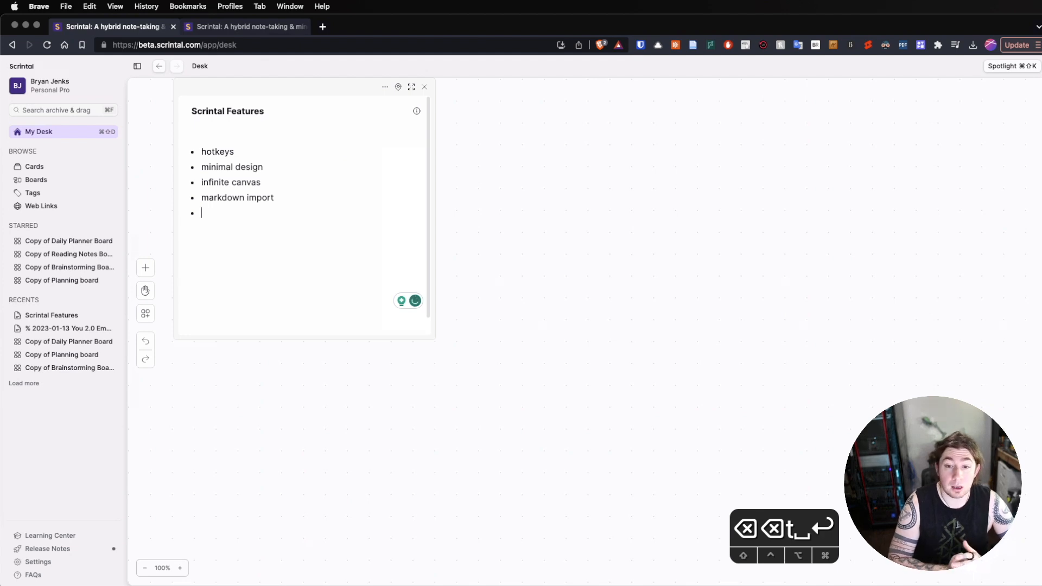
- Complete the features list with the bullets "zettelkasten", "atomic cards" and "boards / organization"
{"action": "type", "text": "zettelkasten"}
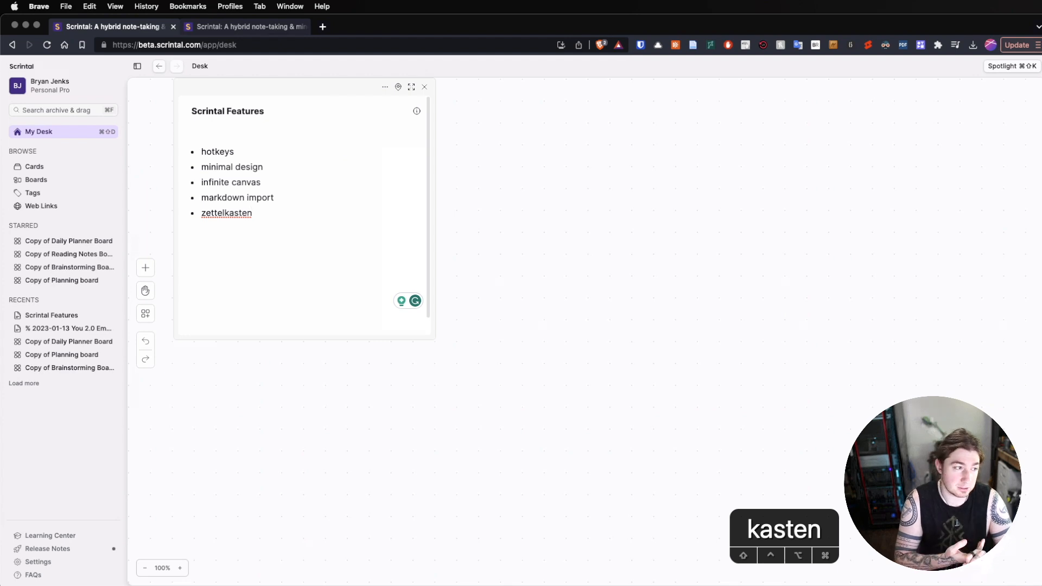
{"action": "key", "text": "Return"}
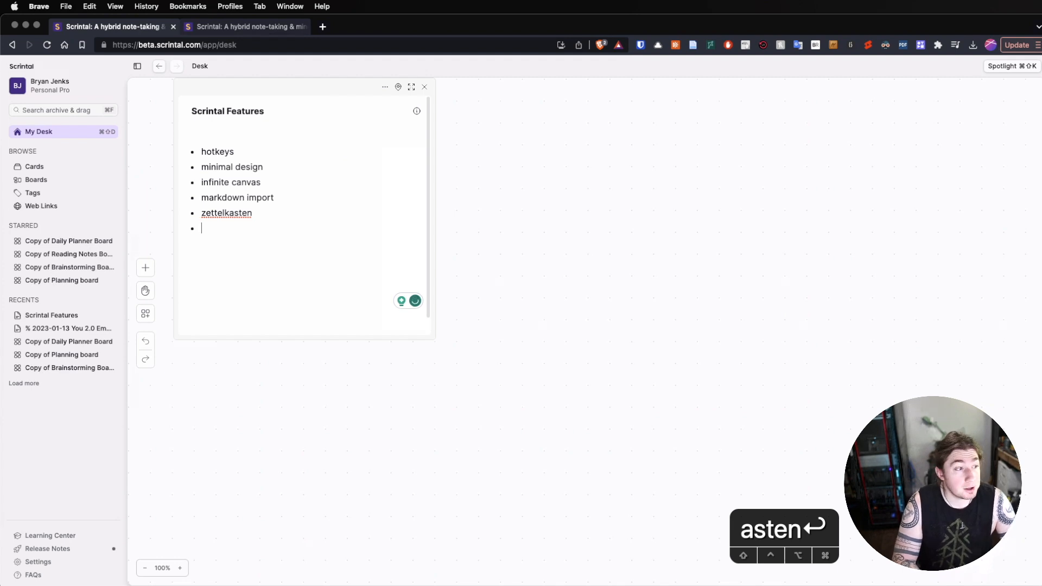
{"action": "type", "text": "atomic cards"}
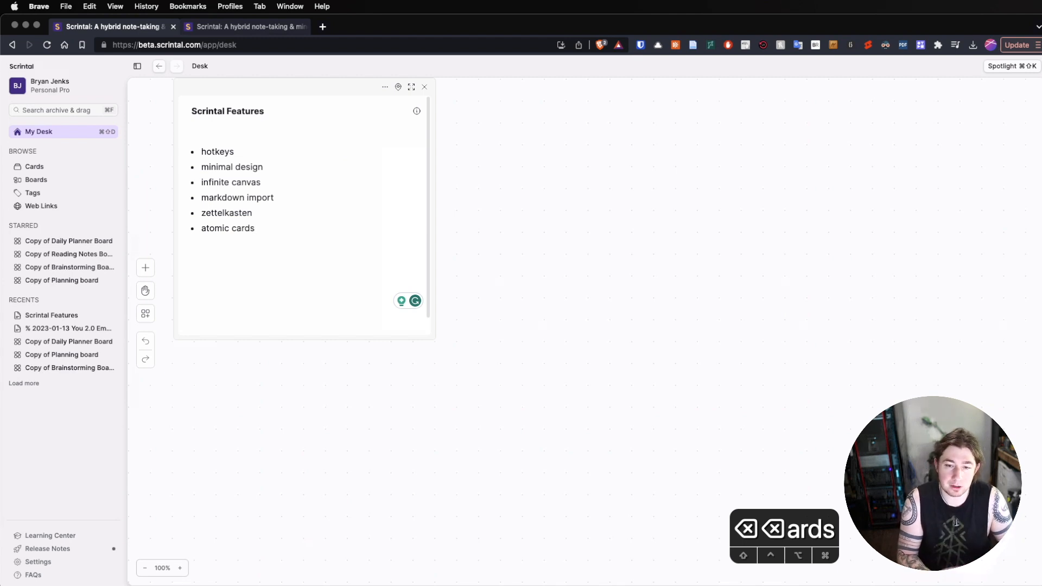
{"action": "key", "text": "Return"}
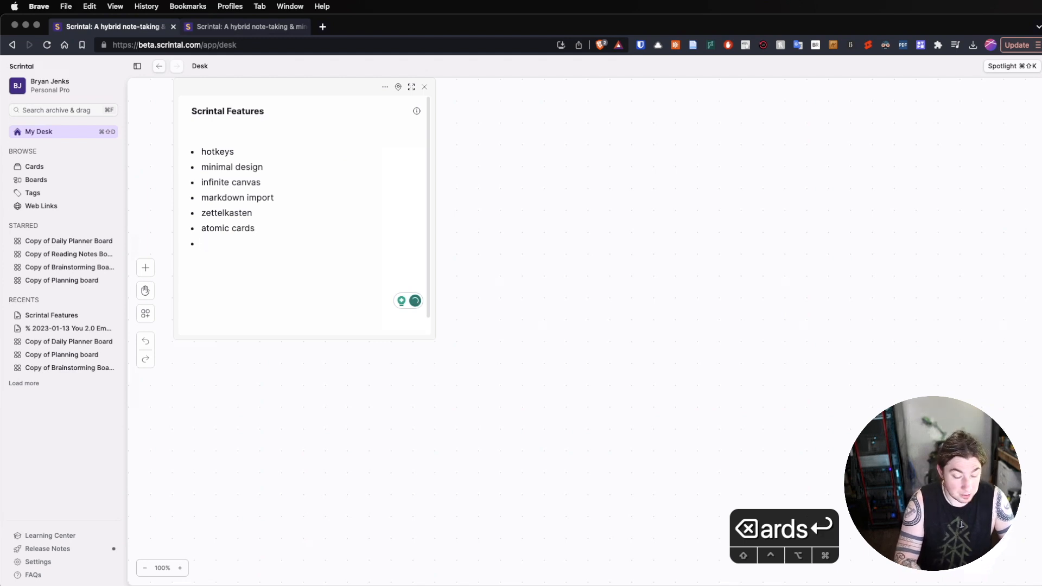
{"action": "type", "text": "boards "}
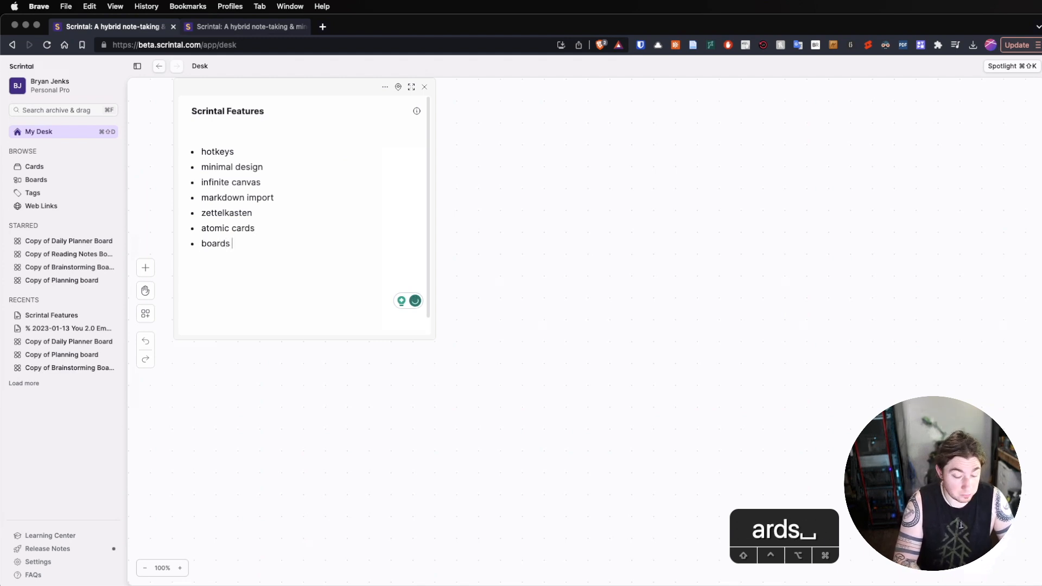
{"action": "type", "text": "/ organization"}
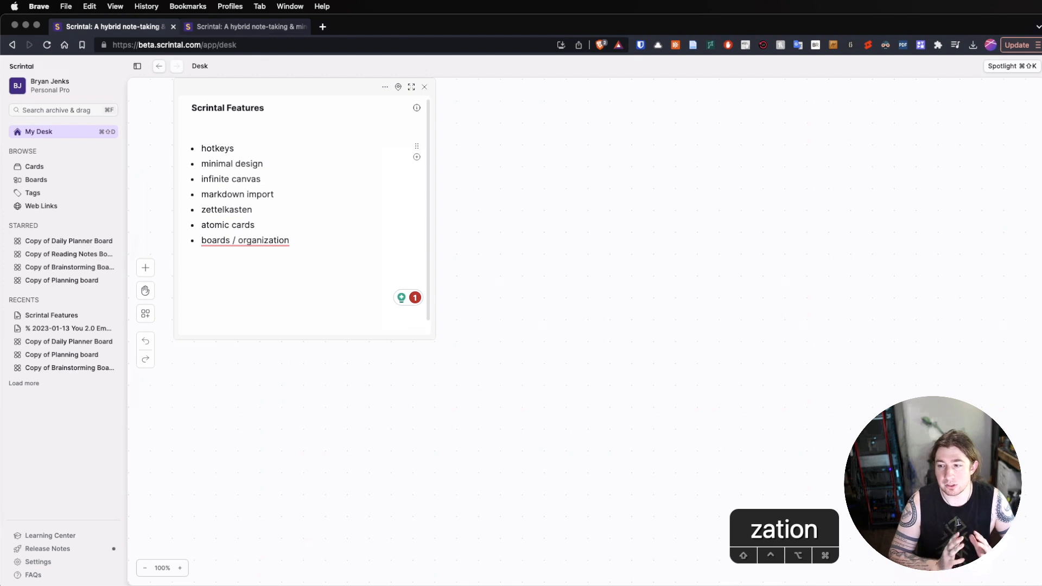
- Zoom the desk canvas in to 300% and enlarge the Scrintal Features card's editing window
{"action": "key", "text": "super+equal"}
{"action": "key", "text": "super+equal"}
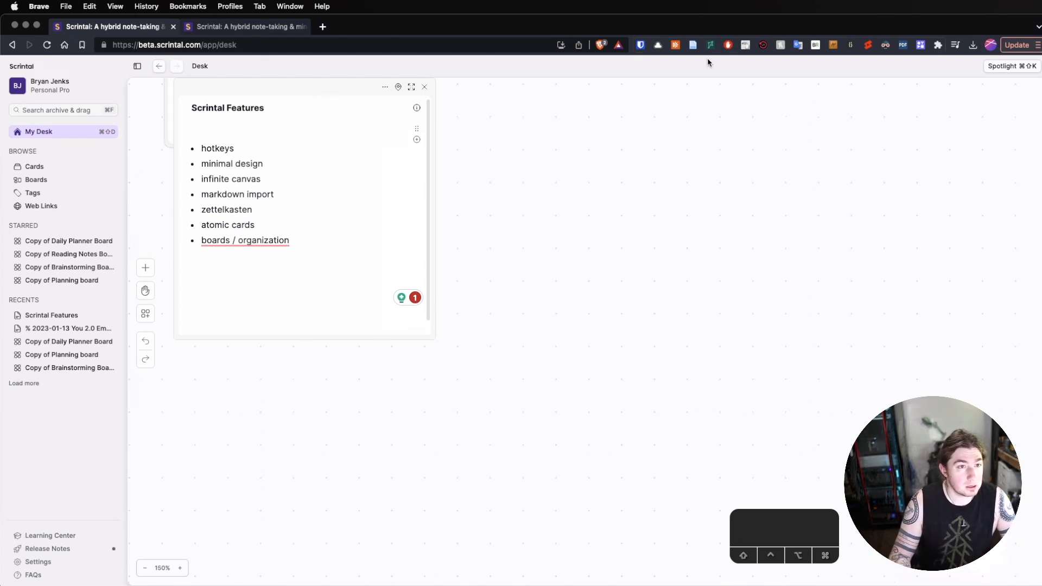
{"action": "key", "text": "super+equal"}
{"action": "key", "text": "super+equal"}
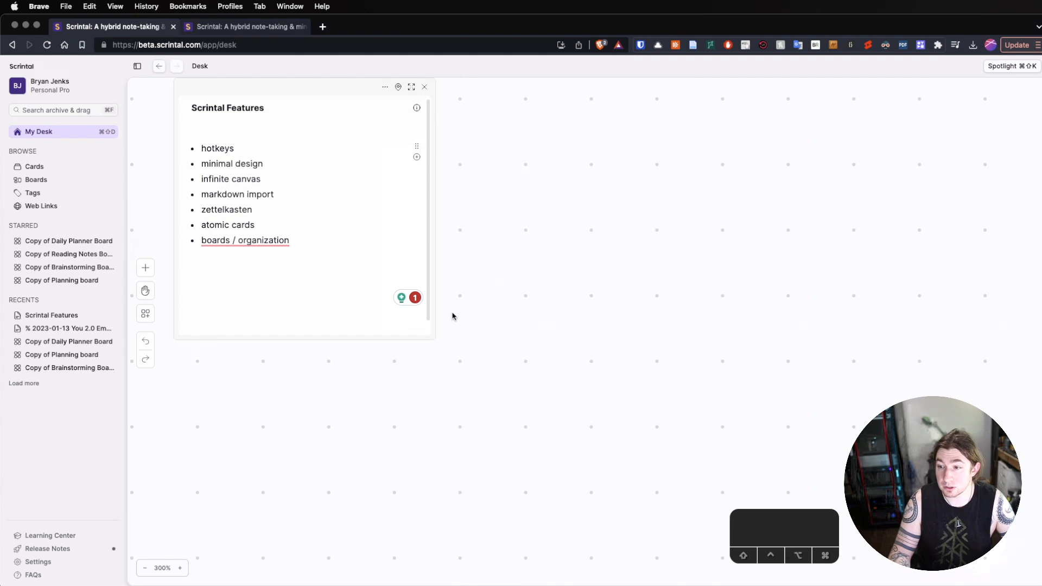
{"action": "left_click_drag", "start_coordinate": [433, 340], "coordinate": [634, 407]}
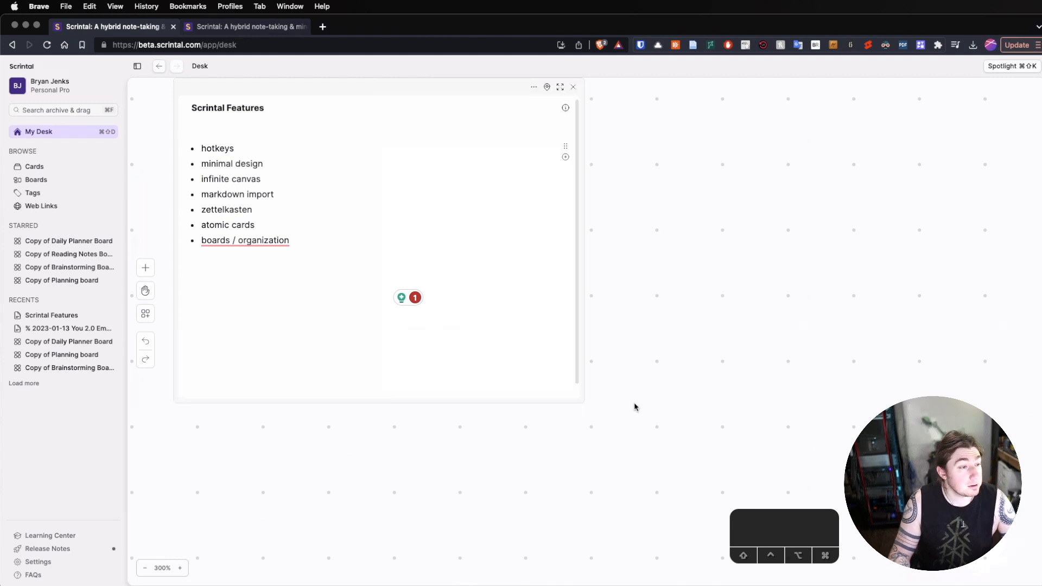
{"action": "left_click", "coordinate": [485, 173]}
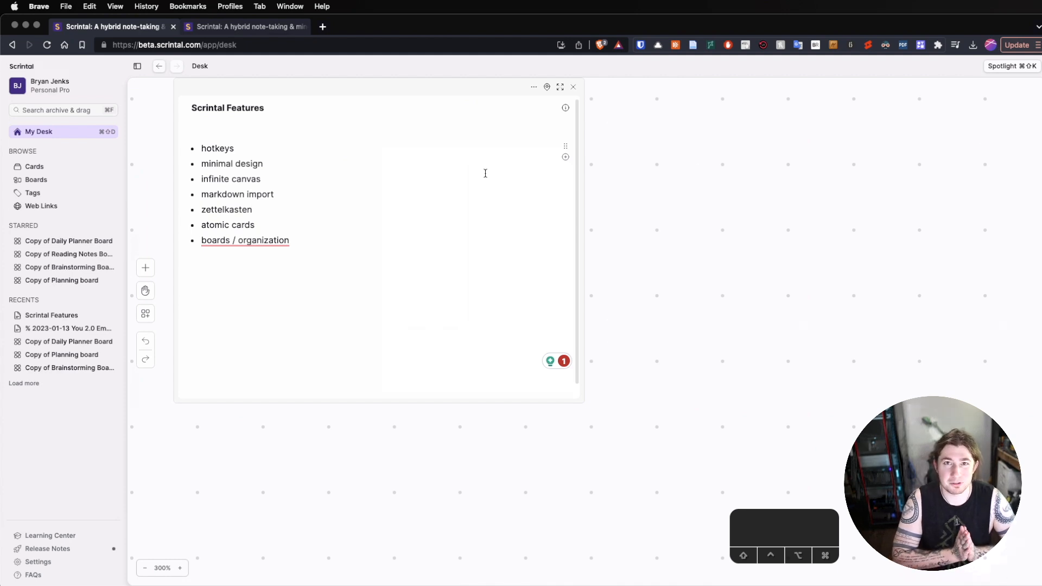
- Enlarge the whole page in the browser and close the Scrintal Features card's editing window
{"action": "key", "text": "super+plus"}
{"action": "left_click", "coordinate": [392, 233]}
{"action": "key", "text": "Escape"}
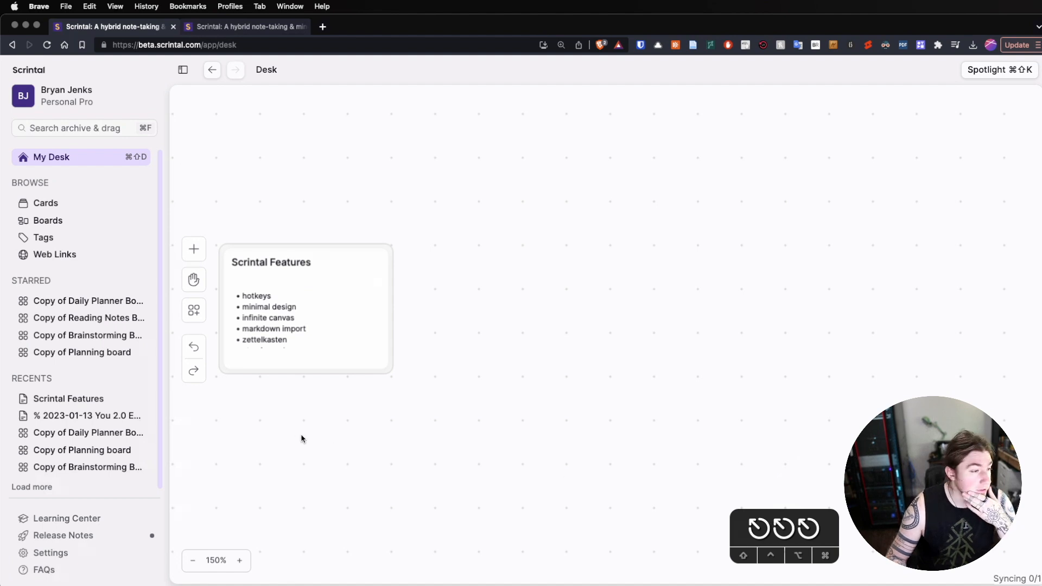
- Add a new card to the desk canvas, beyond the Scrintal Features card, and title it "hello card"
{"action": "left_click", "coordinate": [195, 253]}
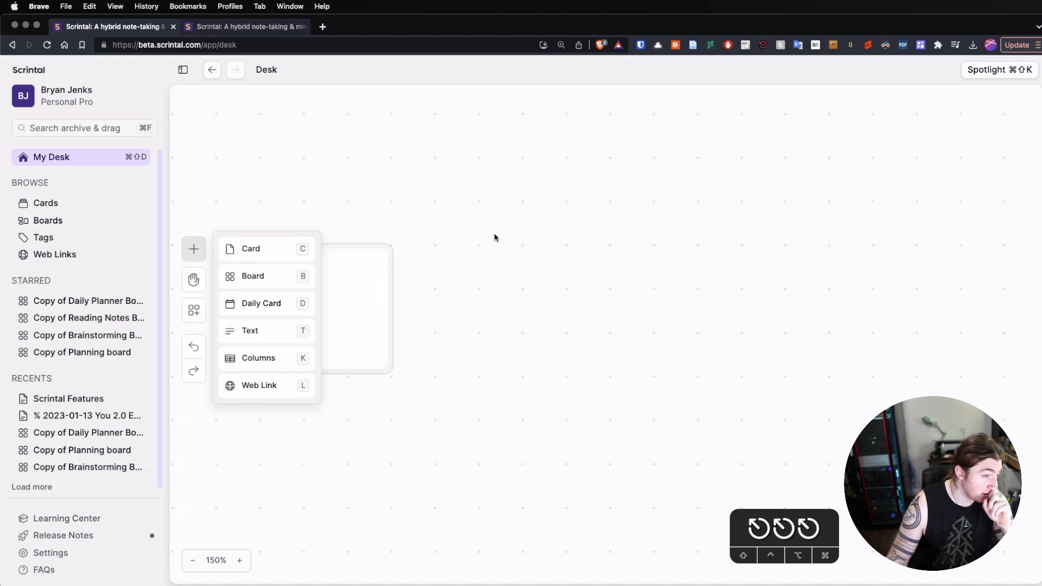
{"action": "key", "text": "c"}
{"action": "left_click", "coordinate": [487, 197]}
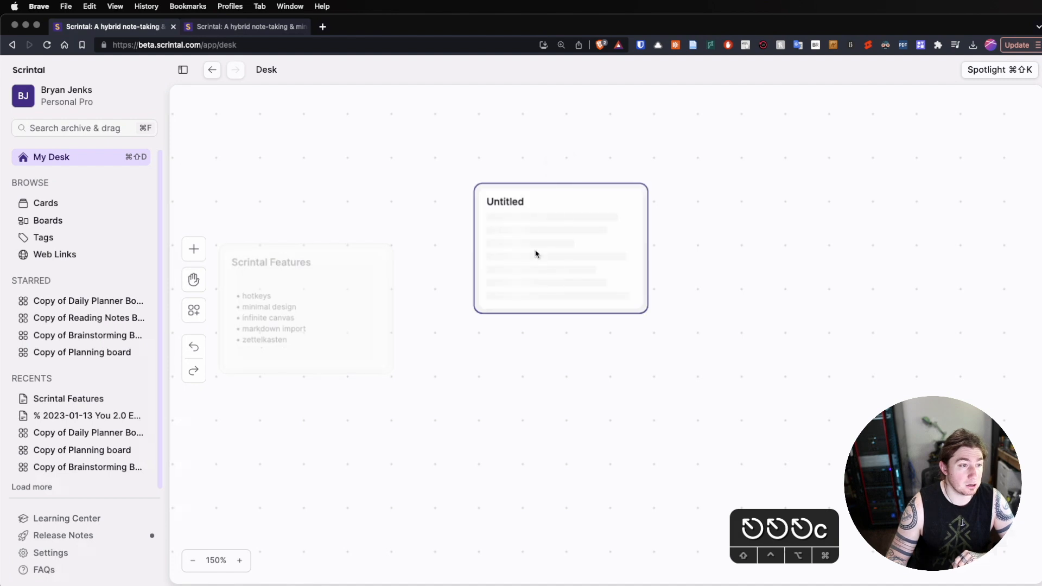
{"action": "left_click", "coordinate": [589, 222]}
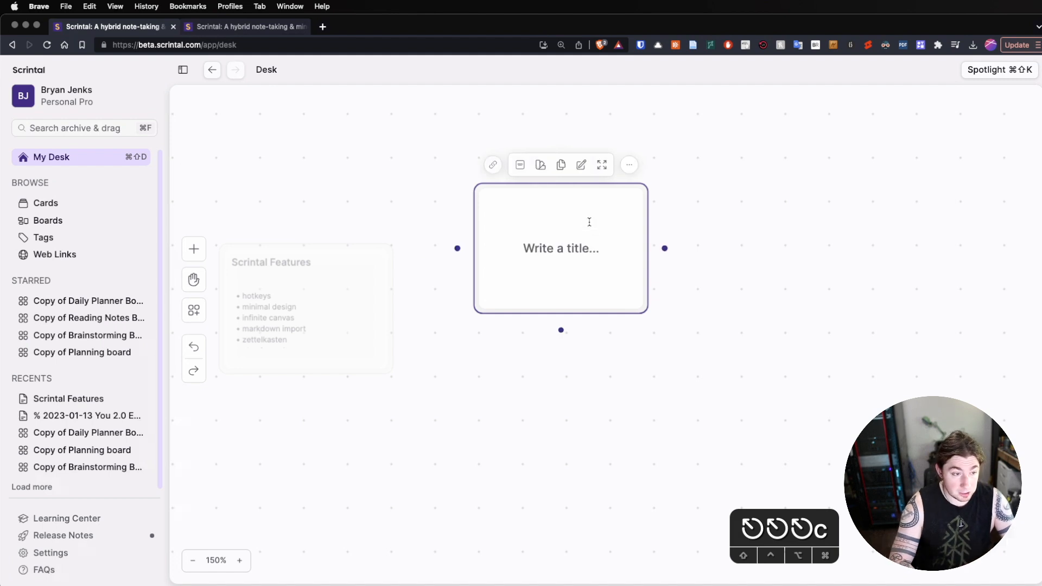
{"action": "type", "text": "hello card"}
{"action": "key", "text": "Return"}
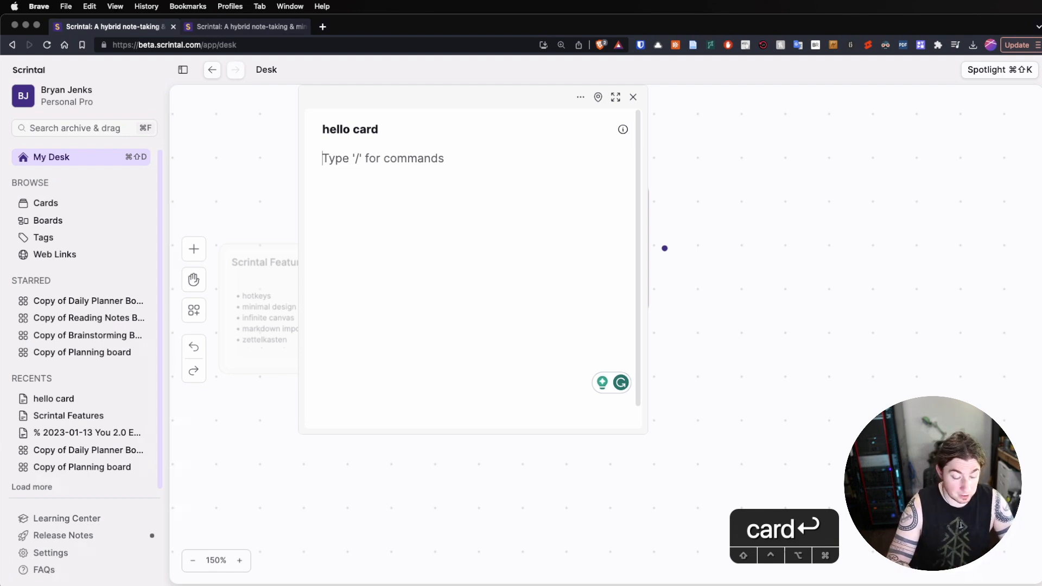
- Write "hello world" in the hello card's body and insert a Heading 1 block using the slash command
{"action": "type", "text": "hello world "}
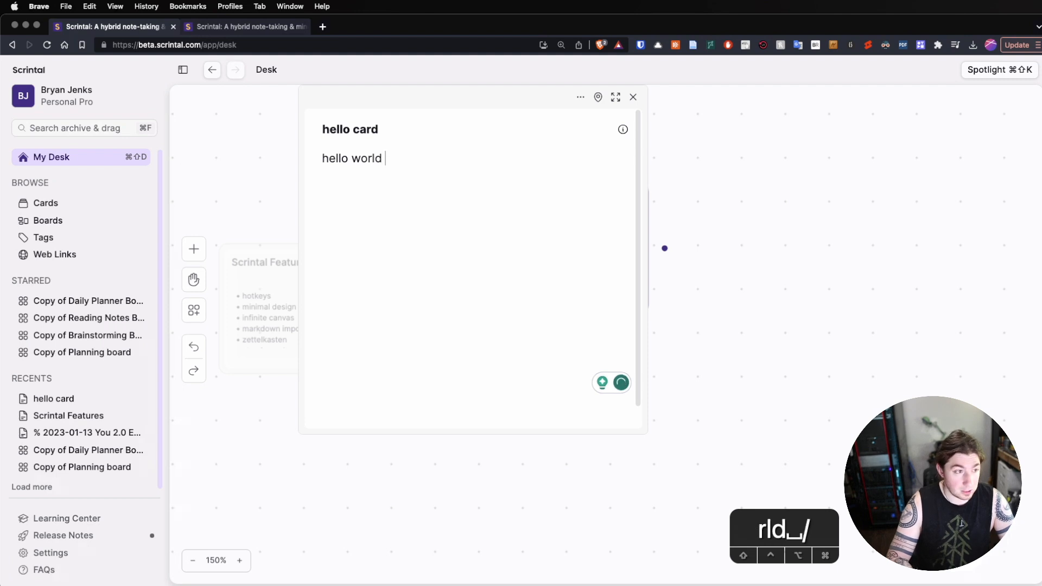
{"action": "type", "text": "/h1"}
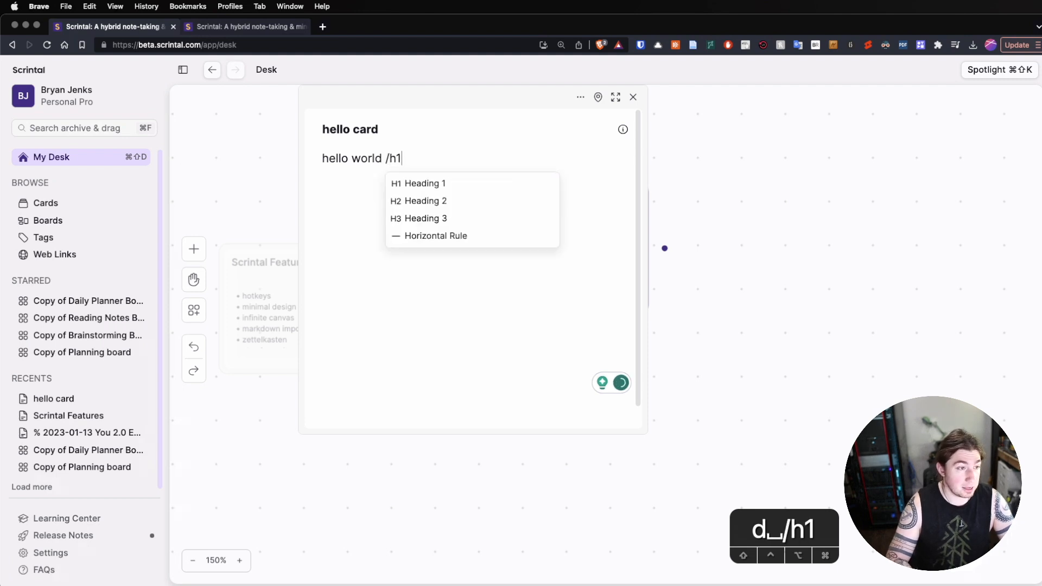
{"action": "key", "text": "BackSpace"}
{"action": "key", "text": "BackSpace"}
{"action": "type", "text": "12"}
{"action": "key", "text": "BackSpace"}
{"action": "type", "text": "1"}
{"action": "key", "text": "BackSpace"}
{"action": "key", "text": "Return"}
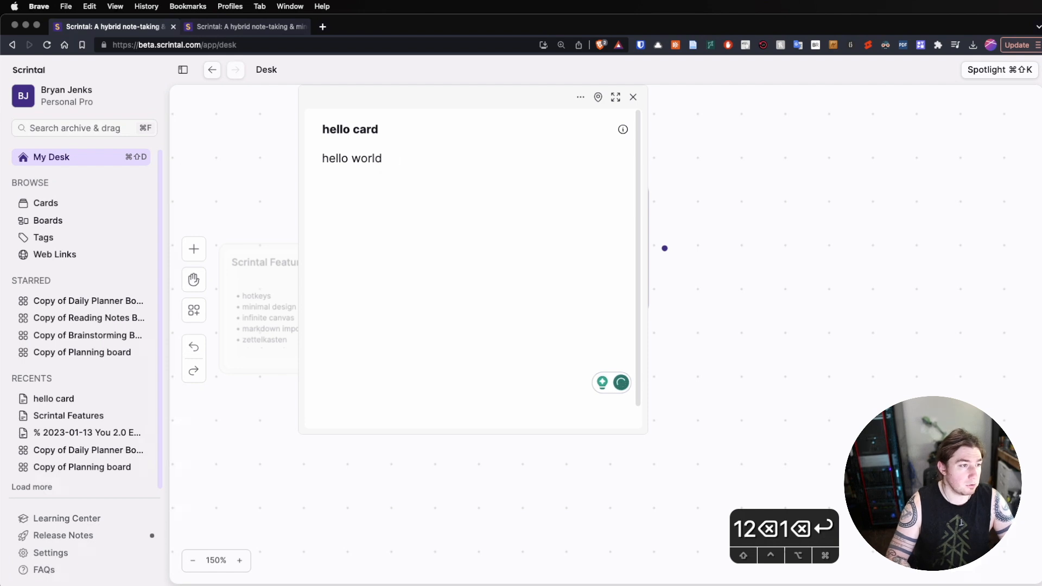
- Delete the "hello world" line above the heading block in the hello card
{"action": "key", "text": "Up"}
{"action": "key", "text": "super+BackSpace"}
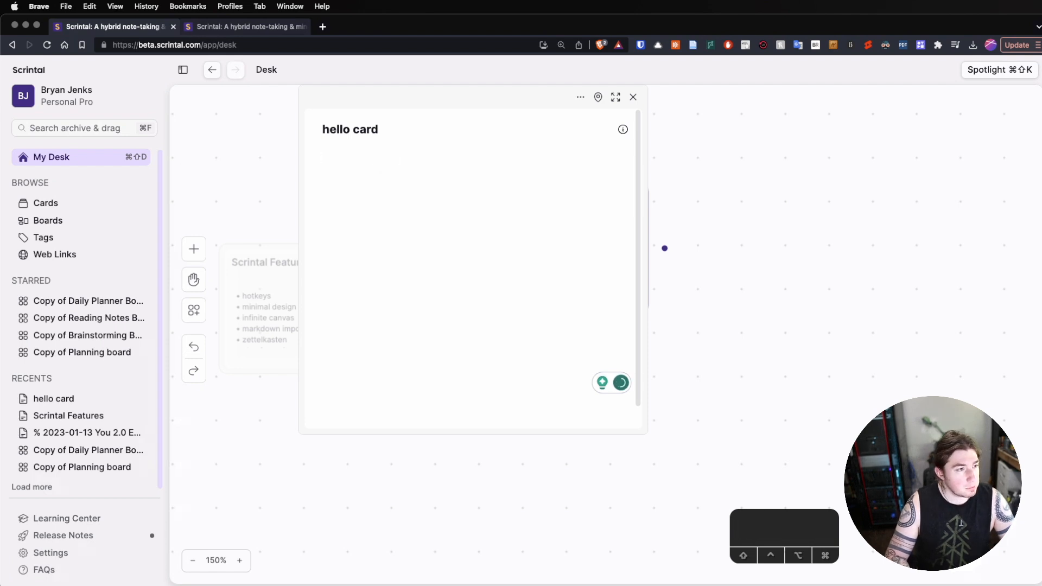
{"action": "key", "text": "BackSpace"}
{"action": "key", "text": "BackSpace"}
{"action": "key", "text": "BackSpace"}
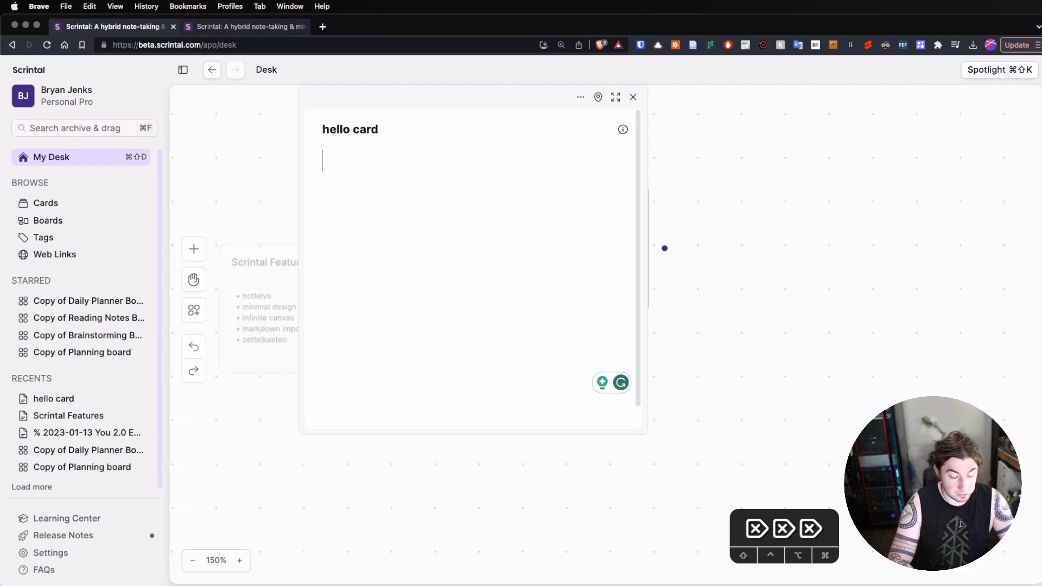
- Enter "h1 headign" as the heading text in the hello card and close its editing window
{"action": "type", "text": "h1 headign"}
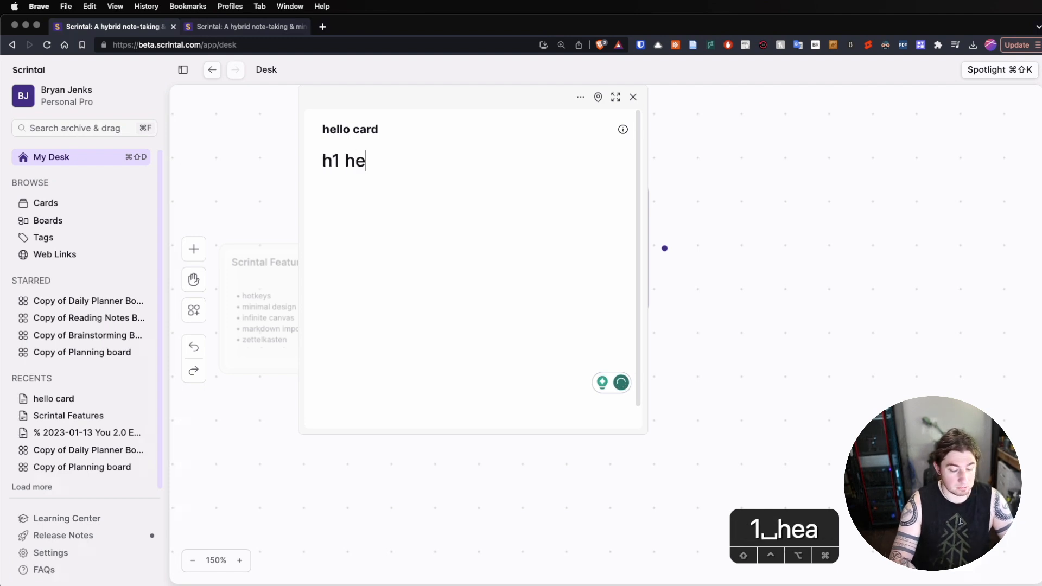
{"action": "key", "text": "Return"}
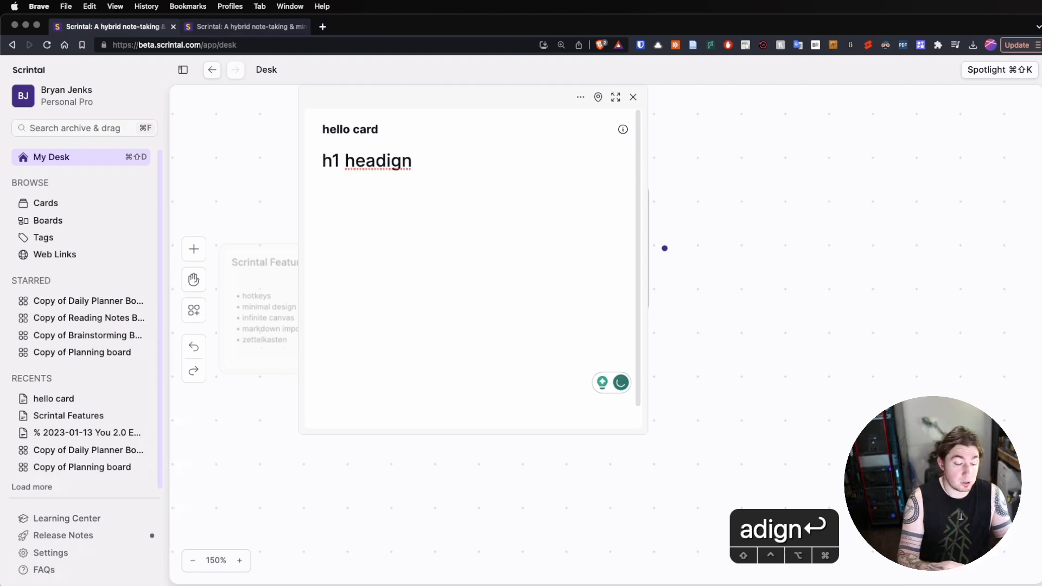
{"action": "key", "text": "Escape"}
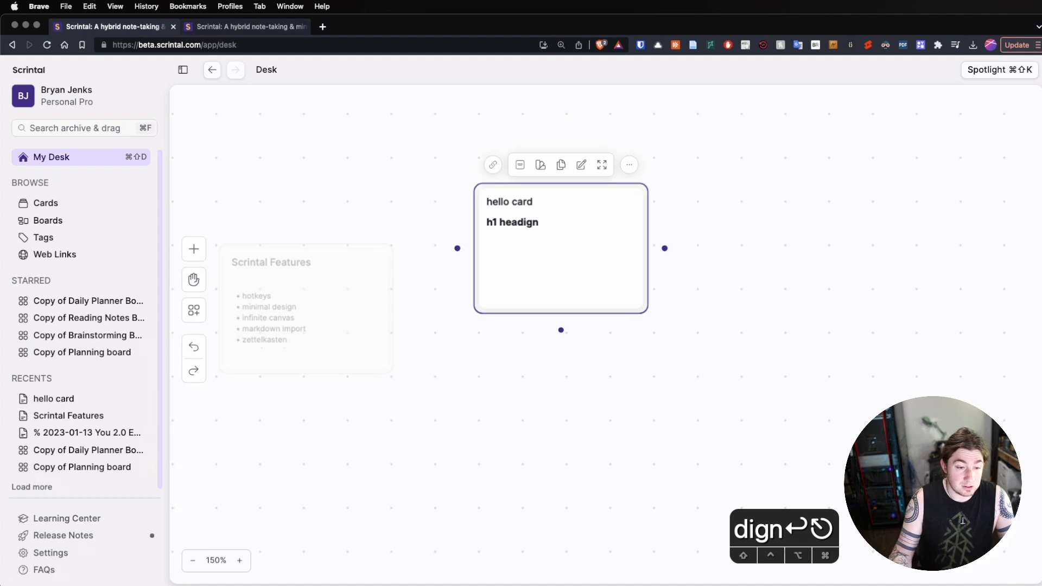
- Reopen the hello card from the canvas to view its content, and close it again
{"action": "key", "text": "o"}
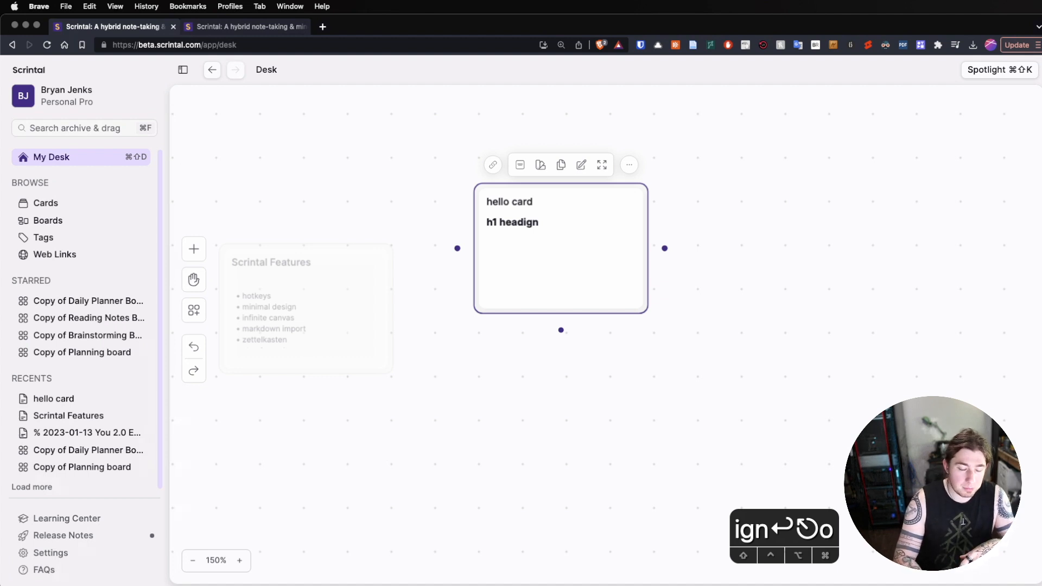
{"action": "left_click", "coordinate": [706, 194]}
{"action": "left_click", "coordinate": [596, 217]}
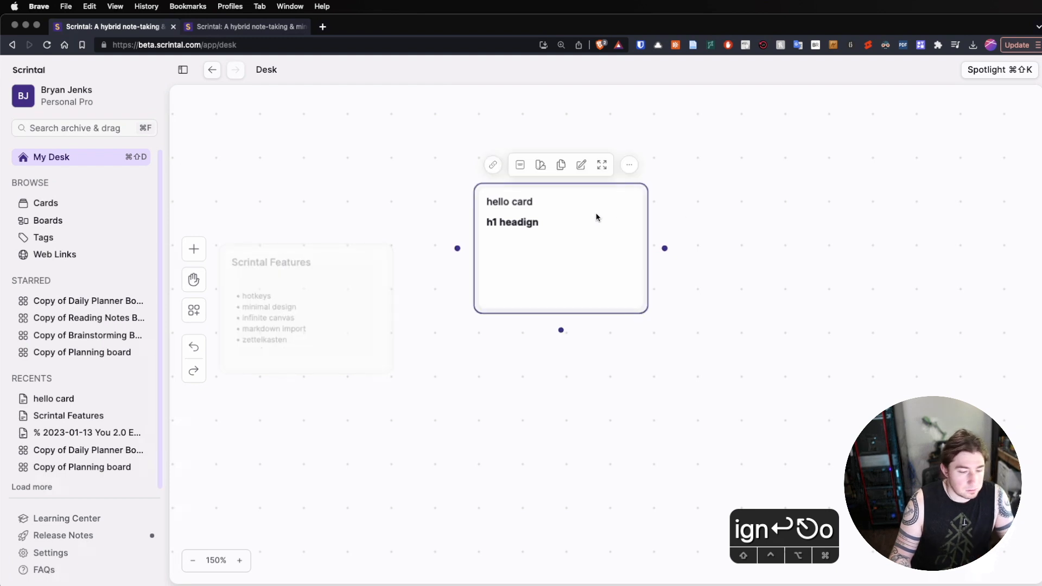
{"action": "key", "text": "o"}
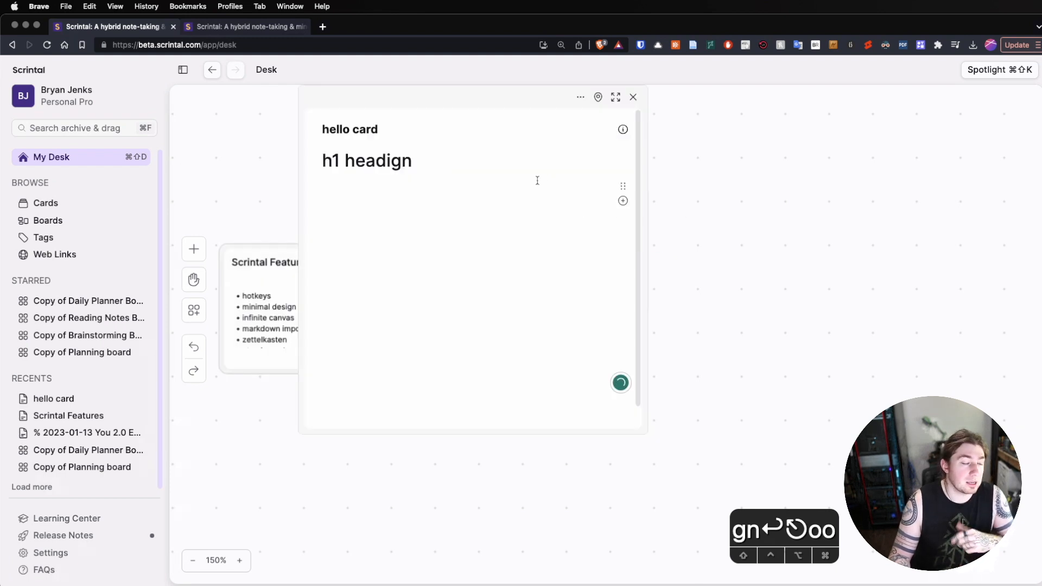
{"action": "key", "text": "Escape"}
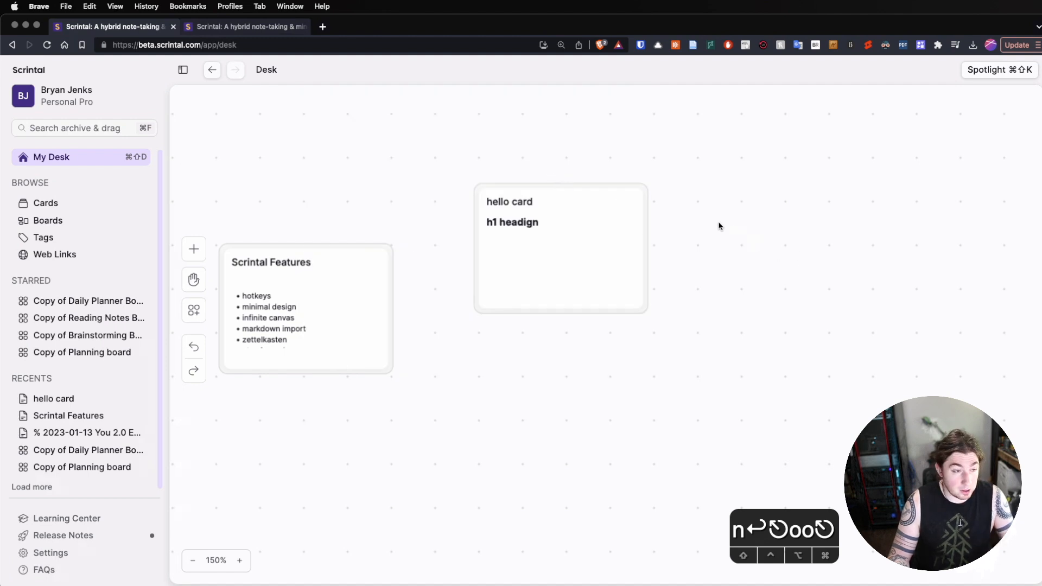
- Add a new board beside the hello card and clear all items off the desk canvas
{"action": "key", "text": "b"}
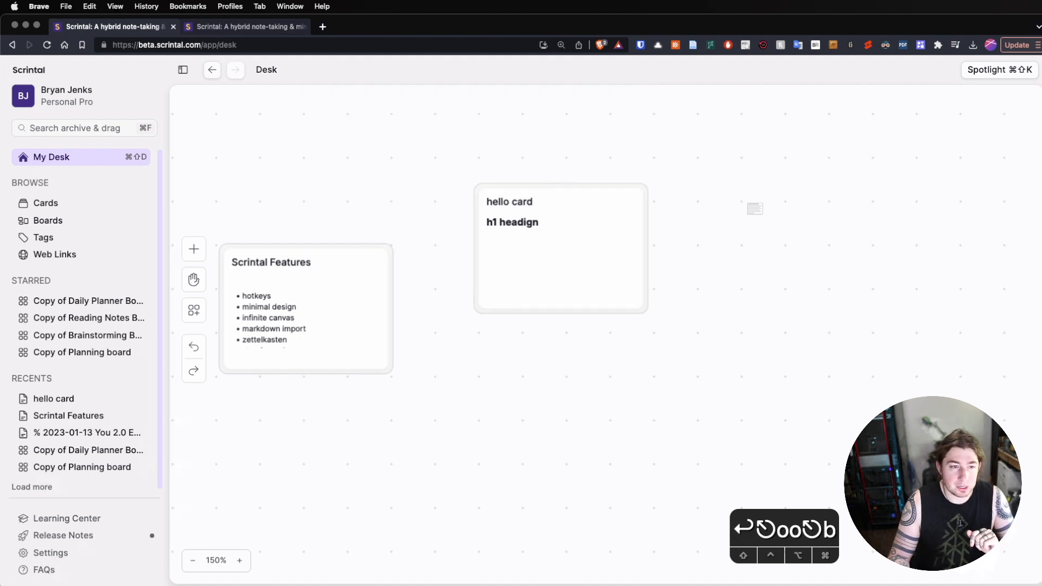
{"action": "left_click", "coordinate": [744, 204]}
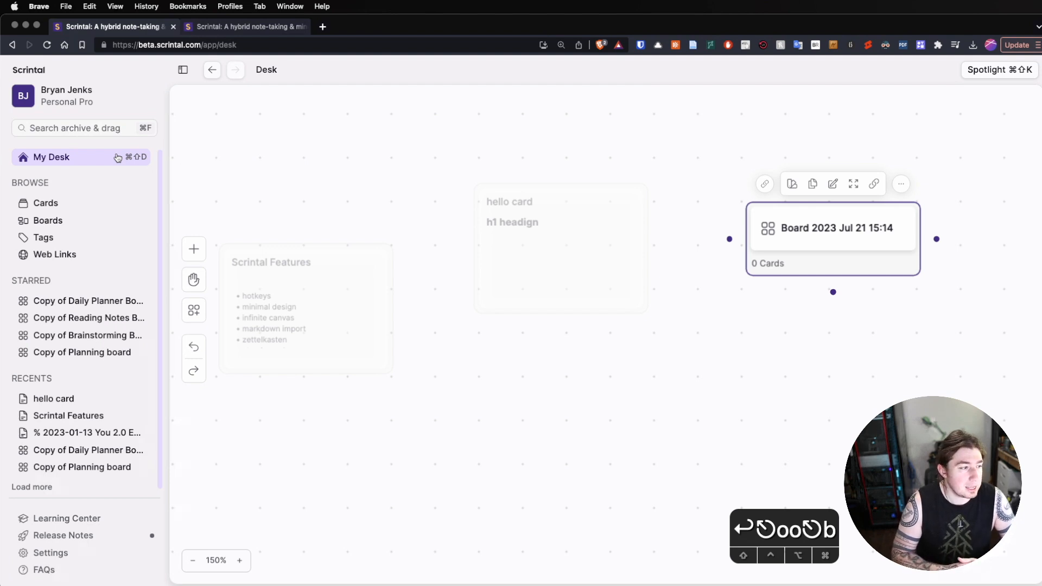
{"action": "left_click", "coordinate": [676, 213]}
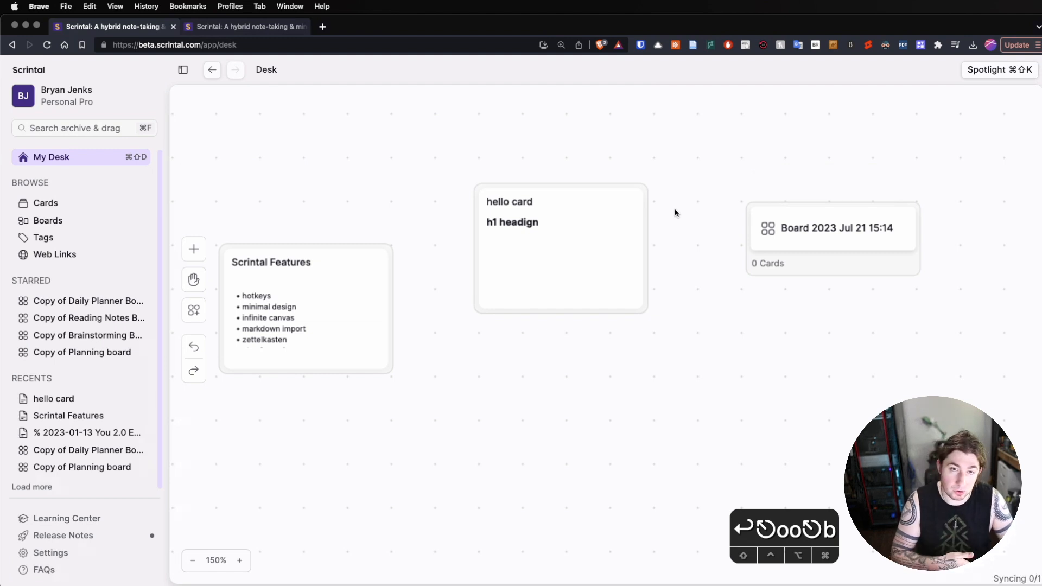
{"action": "key", "text": "shift+super+BackSpace"}
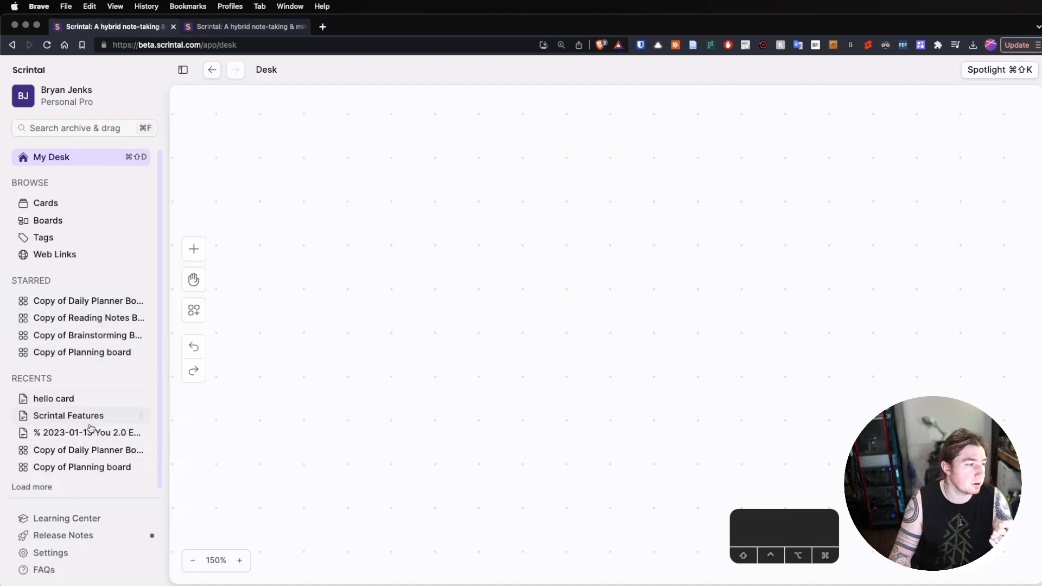
- Browse the archive of all cards, view the Scrintal Features card there, and close it
{"action": "left_click", "coordinate": [53, 205]}
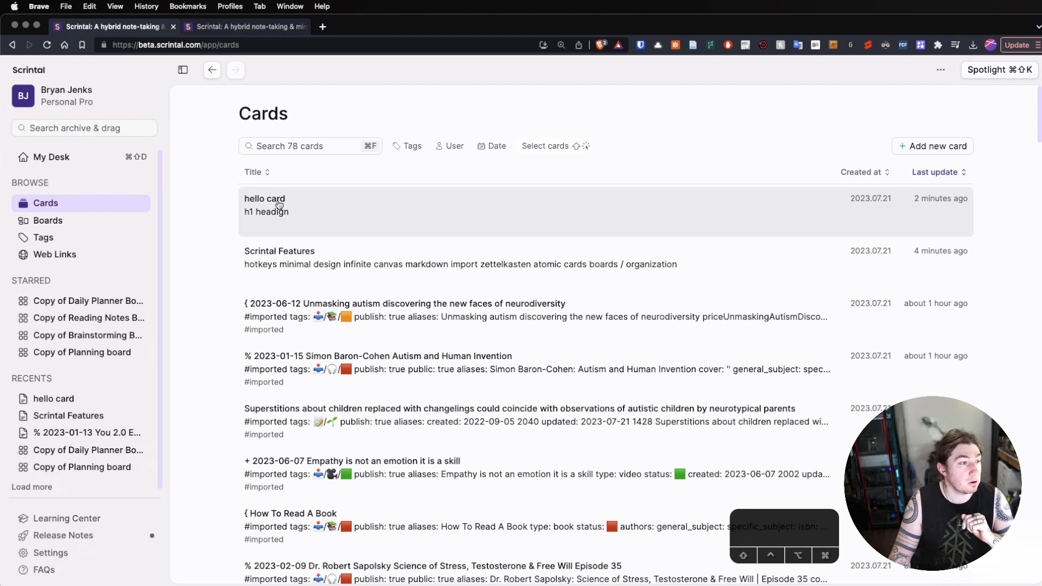
{"action": "left_click", "coordinate": [318, 265]}
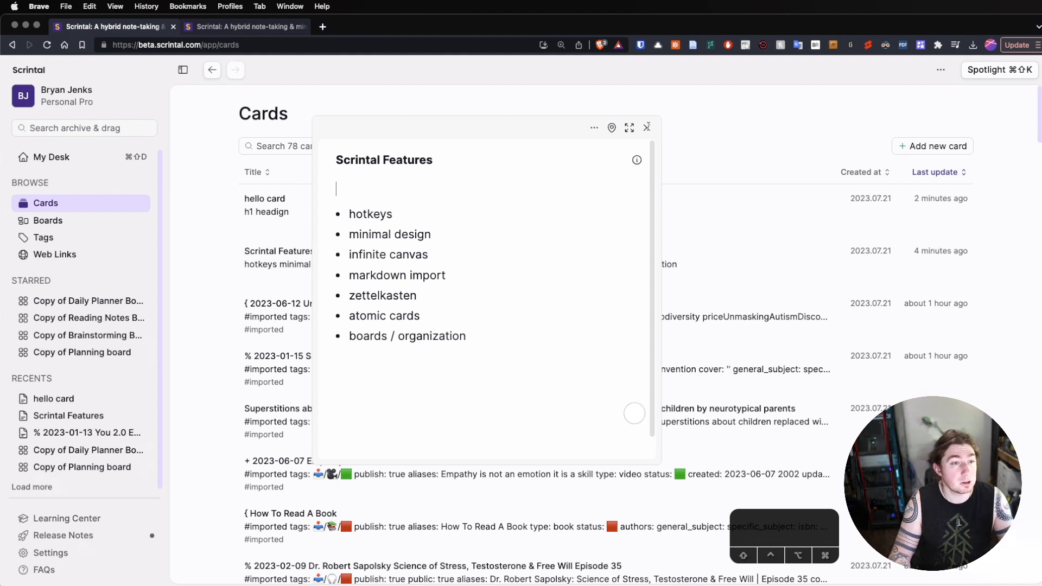
{"action": "left_click", "coordinate": [647, 127]}
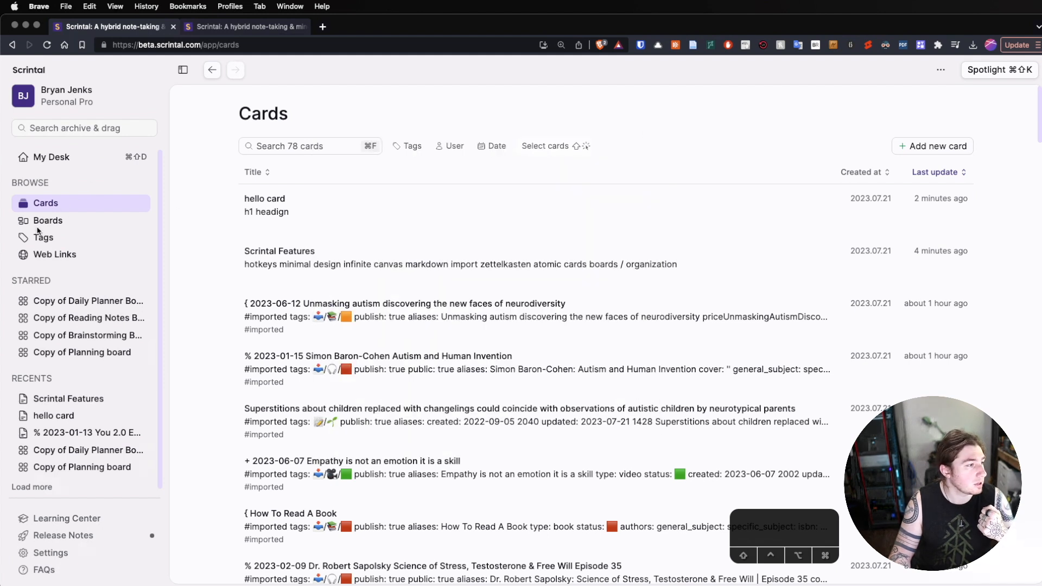
- Open the empty board "Board 2023 Jul 21 15:14" and open the Scrintal Features card there through a Spotlight search for "scrint"
{"action": "left_click", "coordinate": [51, 223]}
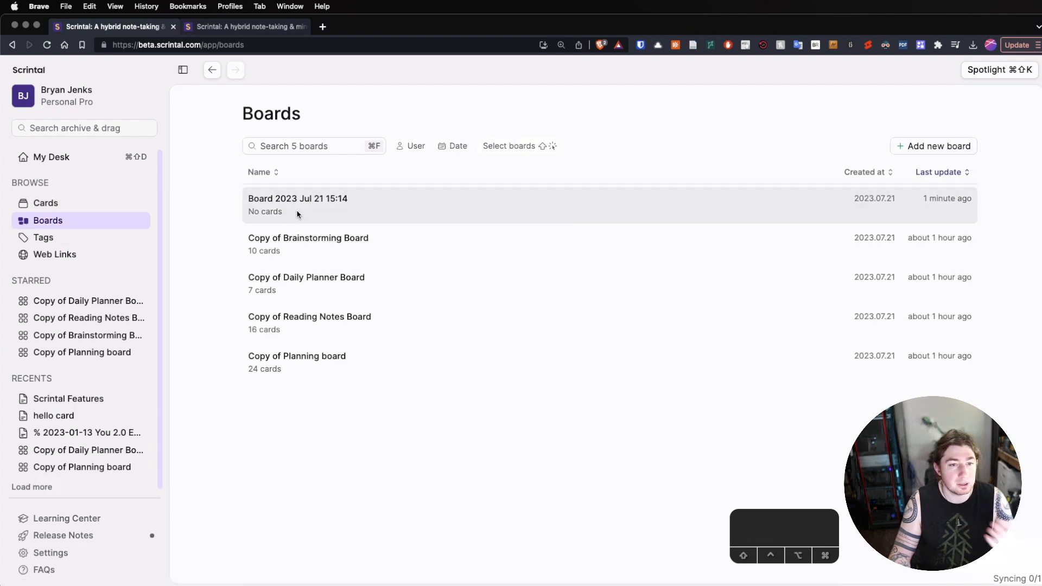
{"action": "left_click", "coordinate": [405, 216]}
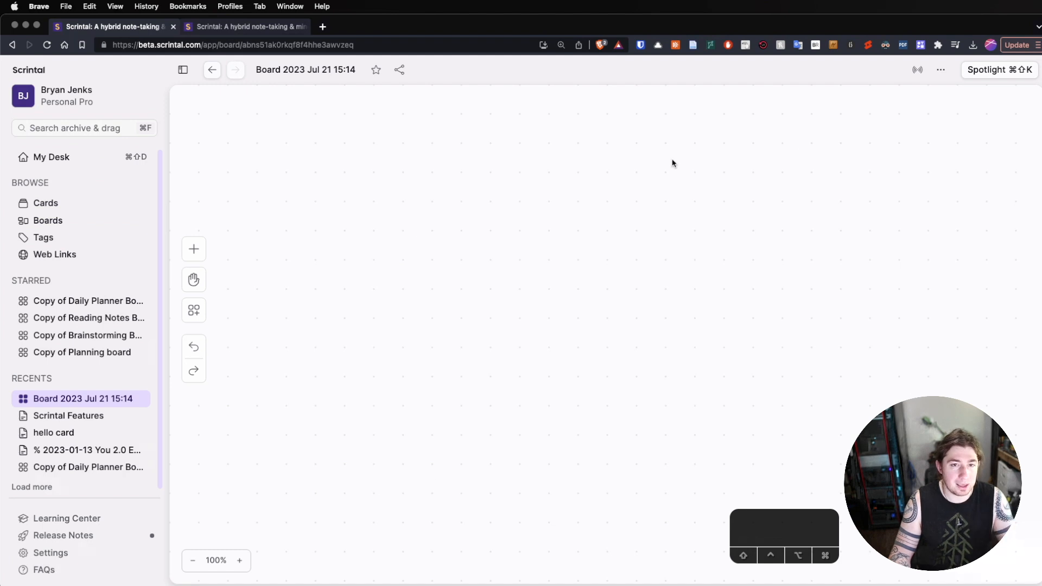
{"action": "left_click", "coordinate": [1006, 75]}
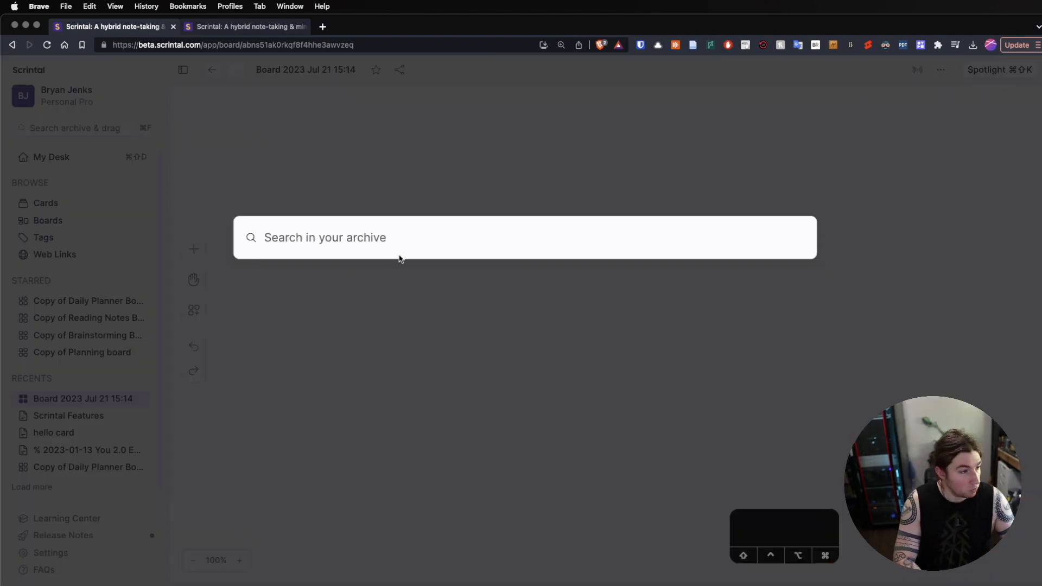
{"action": "type", "text": "scrint"}
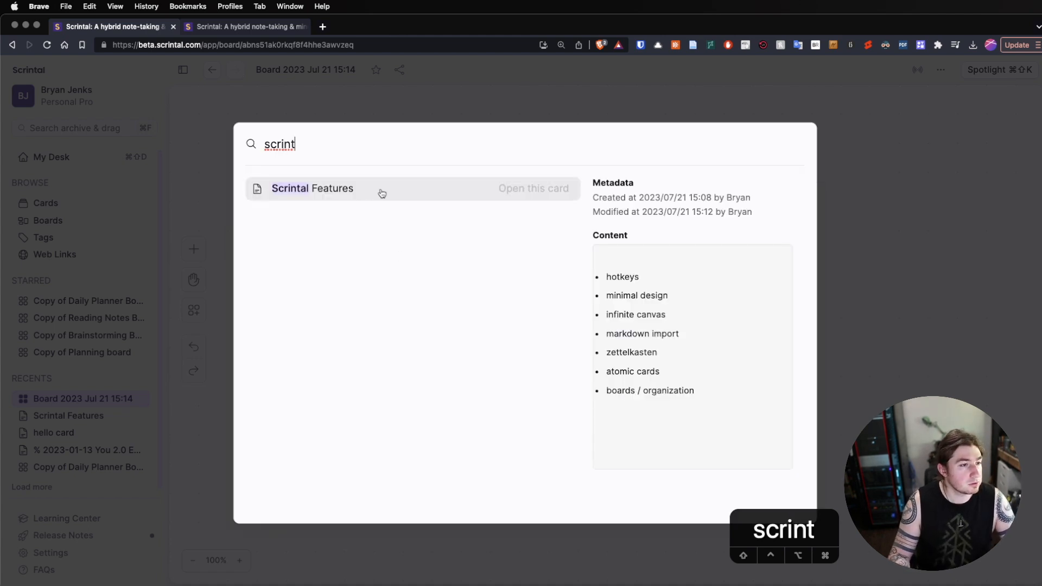
{"action": "left_click", "coordinate": [515, 194]}
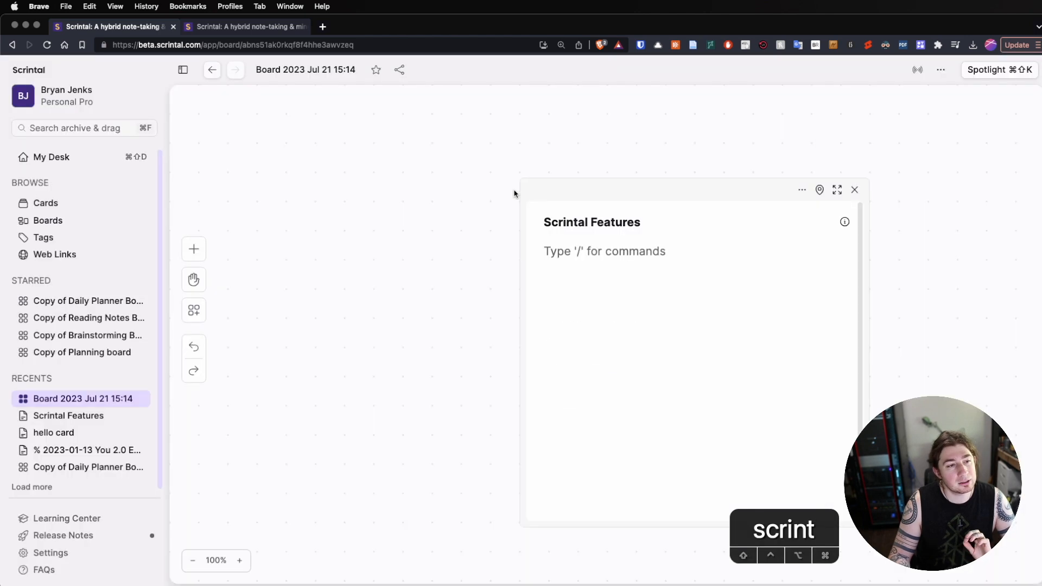
- Place the Scrintal Features card on the board and close its editing window
{"action": "left_click", "coordinate": [803, 190]}
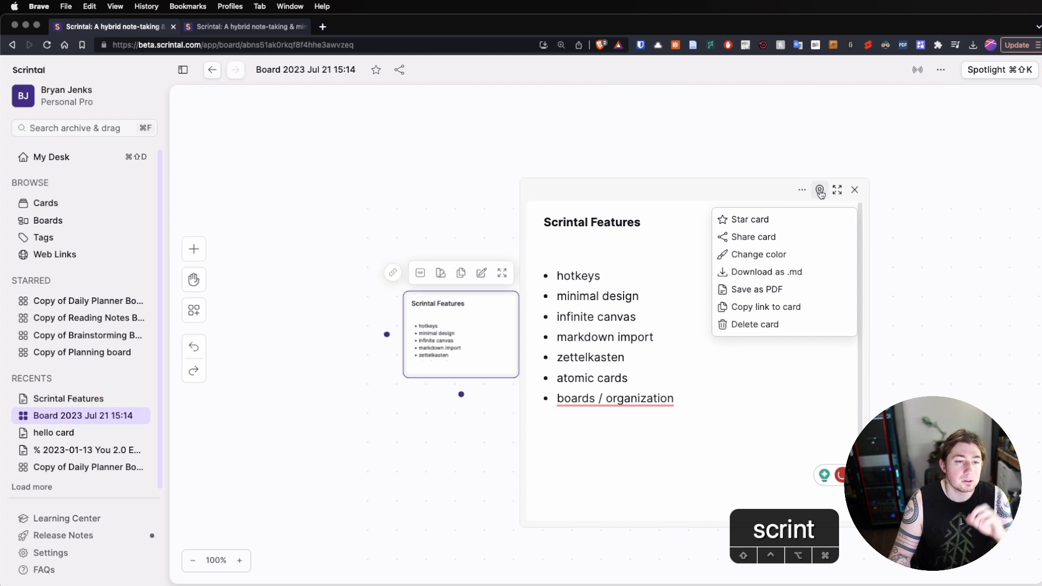
{"action": "left_click", "coordinate": [759, 191]}
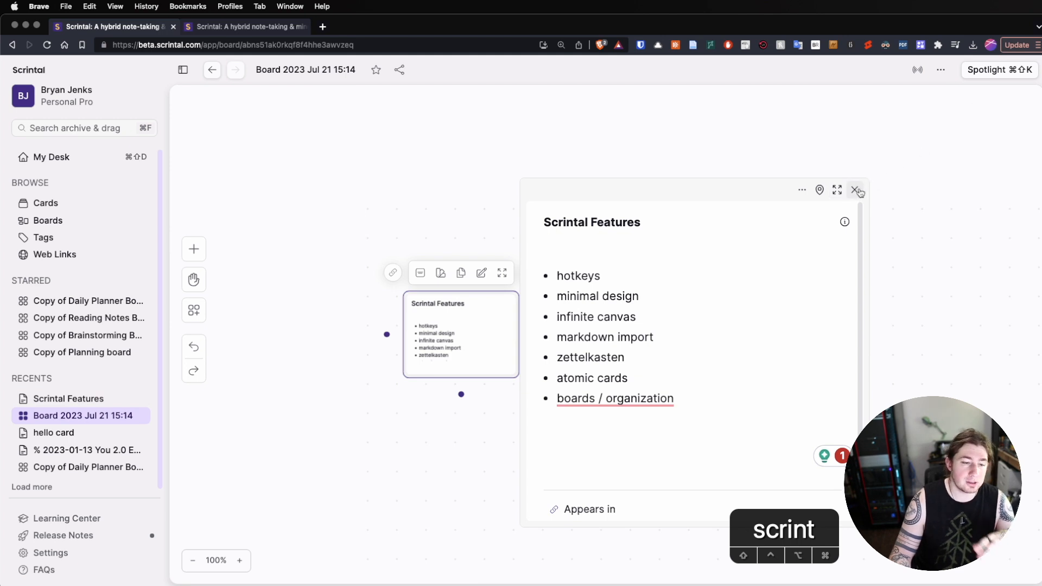
{"action": "left_click", "coordinate": [856, 190]}
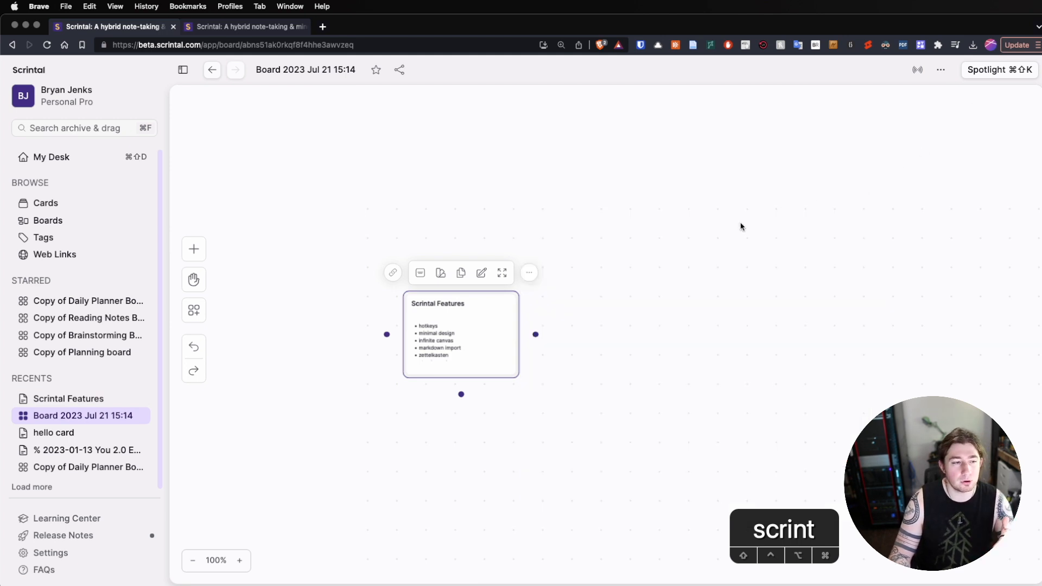
{"action": "left_click", "coordinate": [690, 235]}
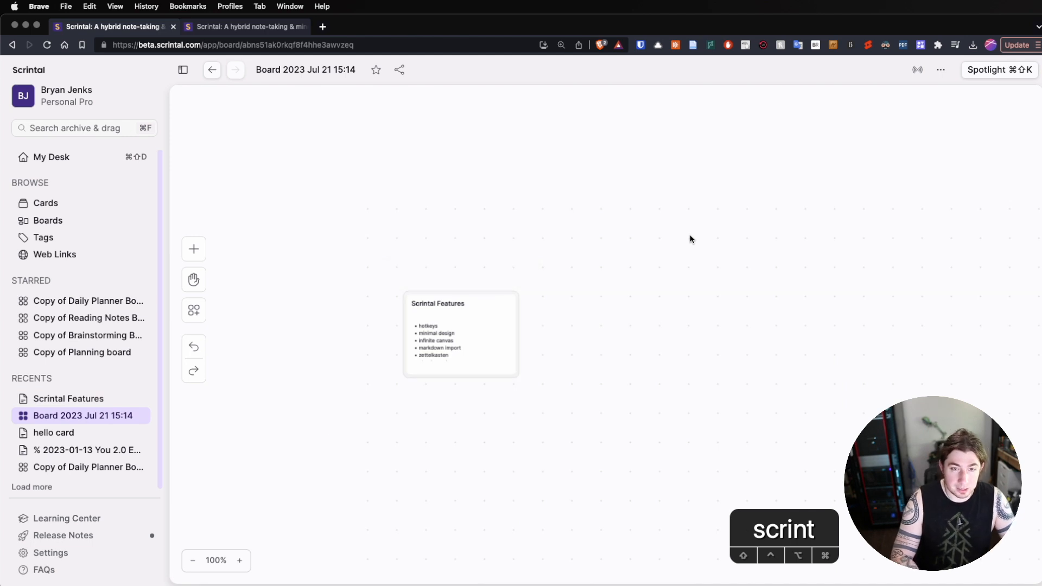
- Search the archive with Spotlight for "test" and open the 2023-02-09 Dr. Robert Sapolsky card
{"action": "key", "text": "super+shift+k"}
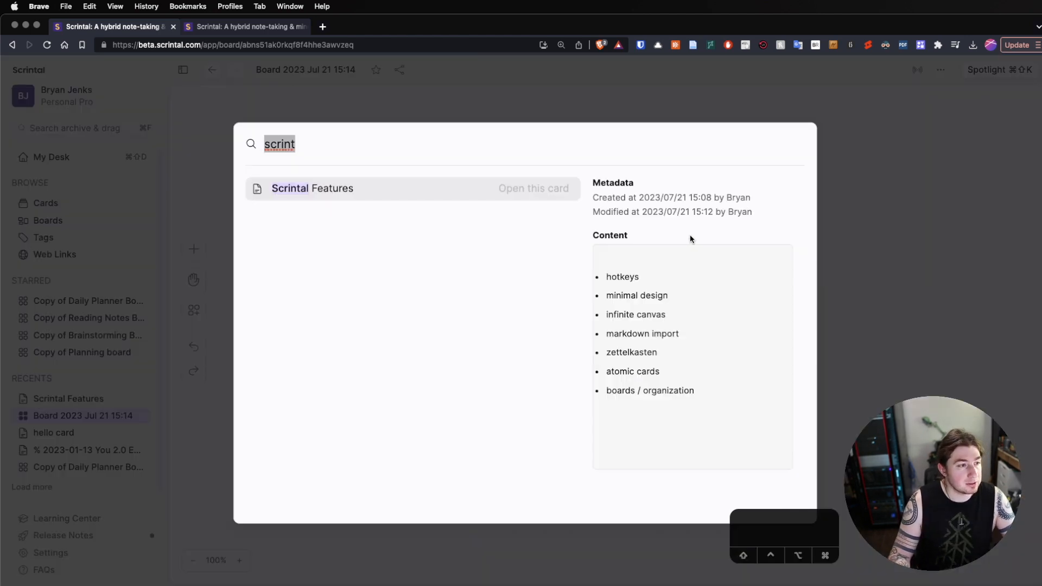
{"action": "key", "text": "BackSpace"}
{"action": "type", "text": "test"}
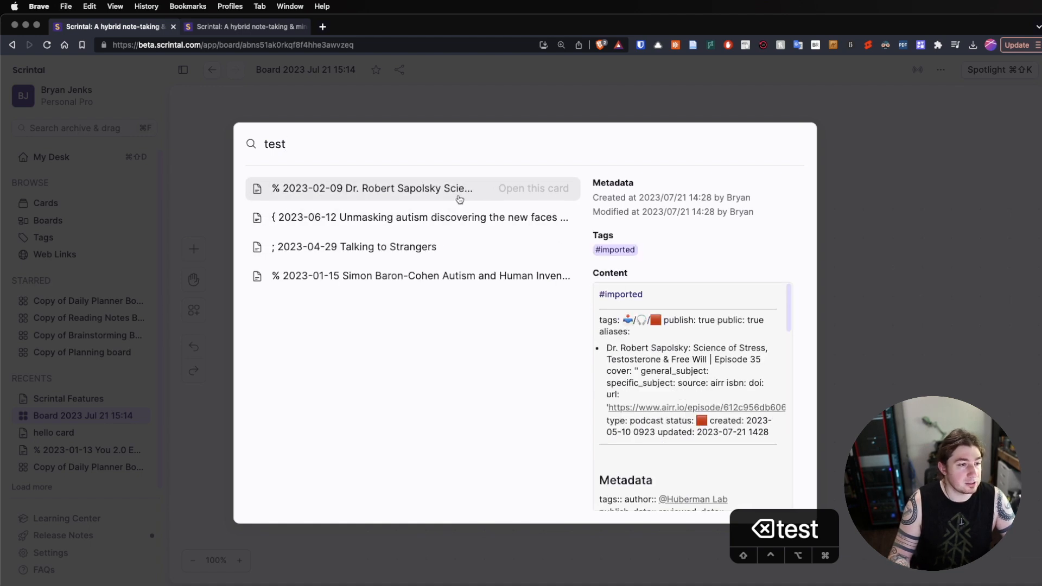
{"action": "left_click", "coordinate": [478, 195]}
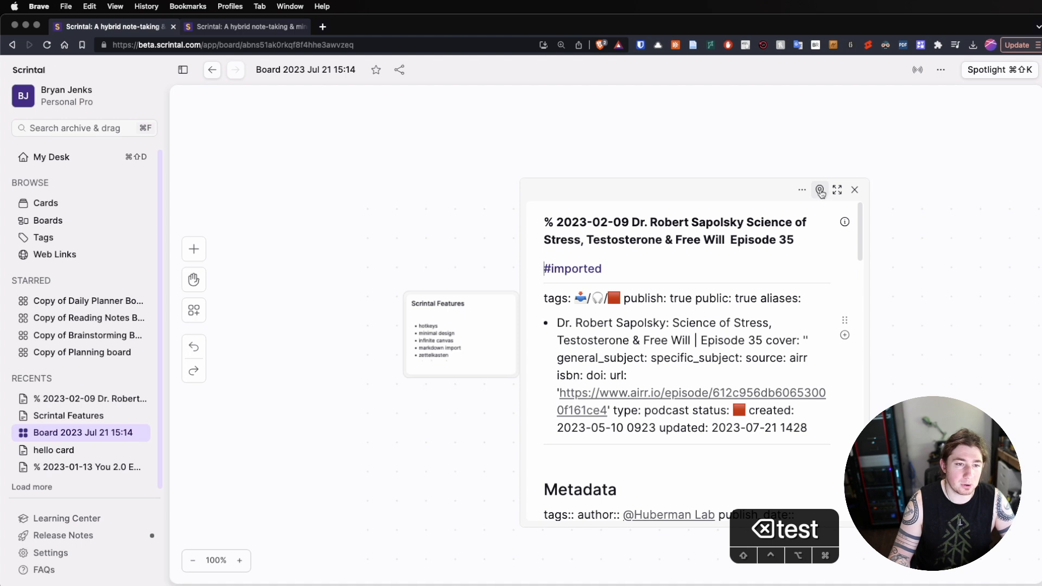
- Place the 2023-02-09 Dr. Robert Sapolsky card on the board, close its editing window and clear the selection
{"action": "left_click", "coordinate": [821, 193]}
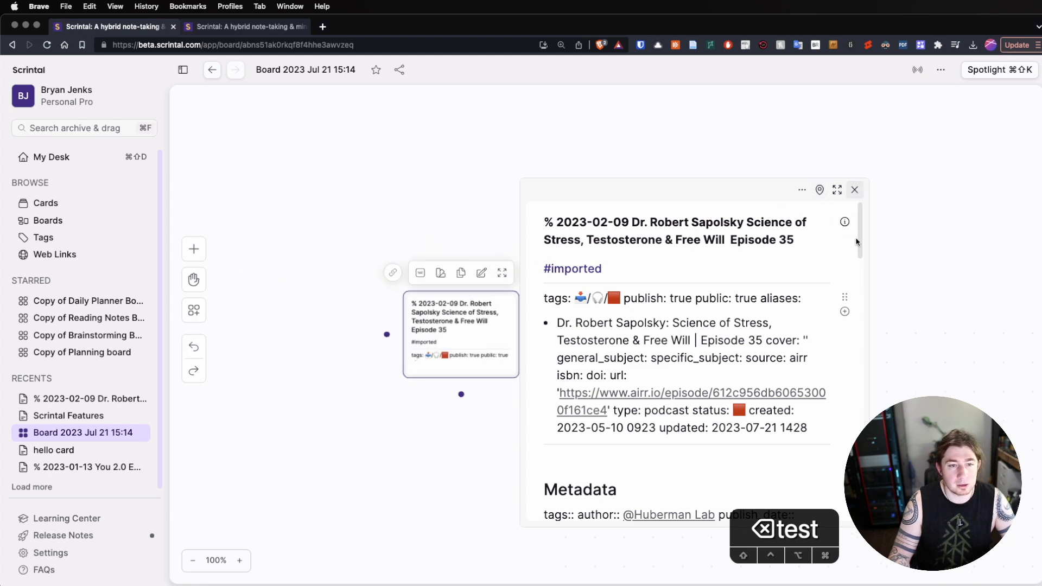
{"action": "left_click", "coordinate": [855, 190]}
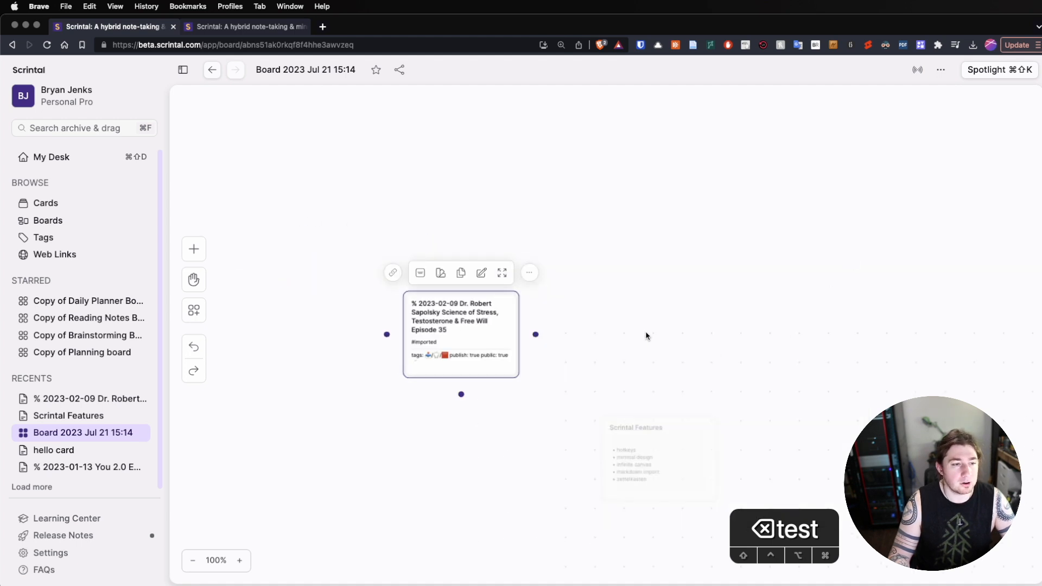
{"action": "left_click", "coordinate": [618, 307]}
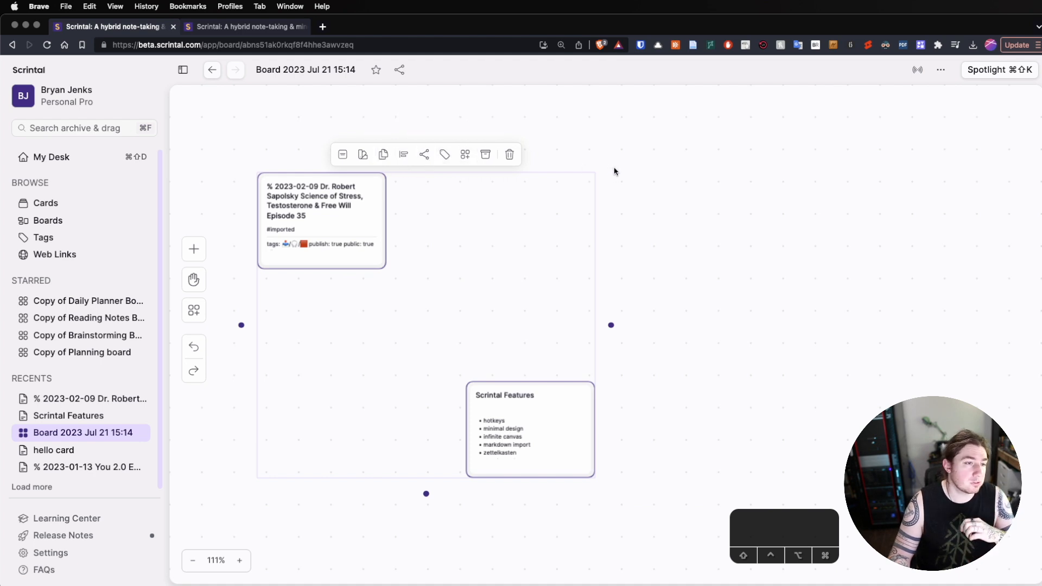
- Clear the selection and undo the last two board changes to restore the link from the Sapolsky card to Scrintal Features
{"action": "left_click", "coordinate": [467, 195]}
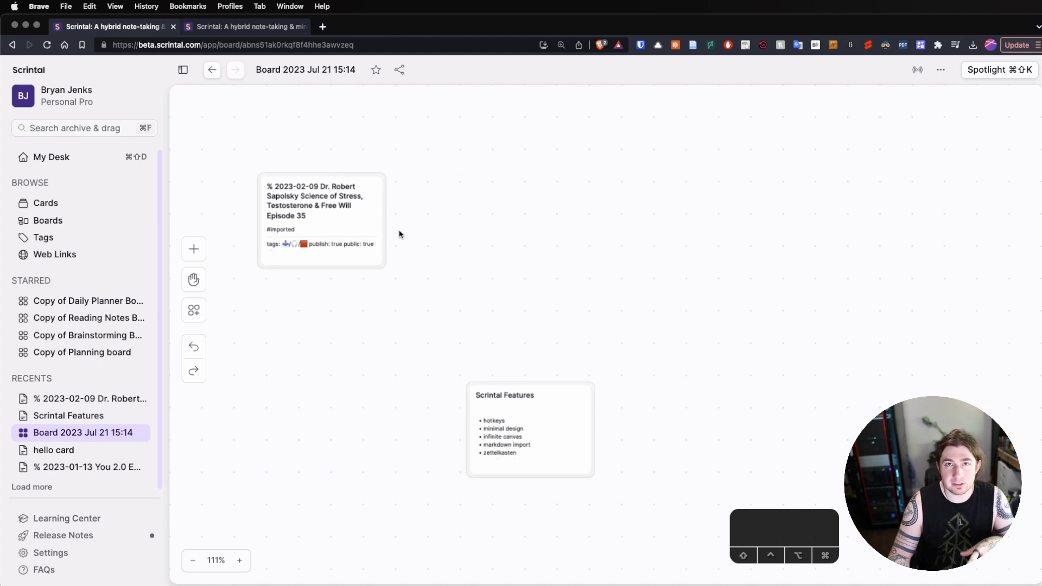
{"action": "key", "text": "super+z"}
{"action": "key", "text": "super+z"}
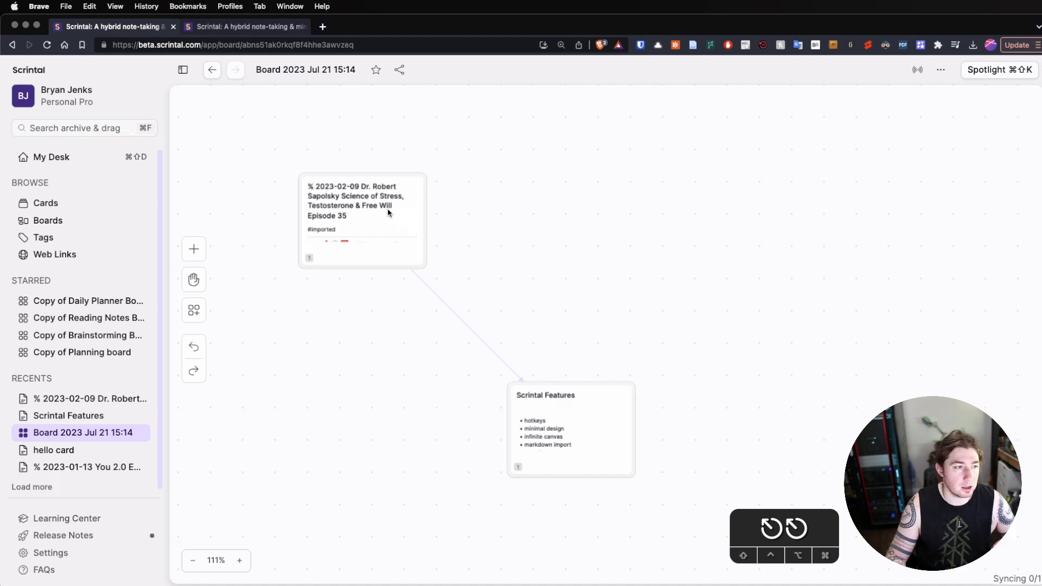
- Open the Sapolsky card from the board and expand it to full-page view
{"action": "left_click", "coordinate": [369, 208]}
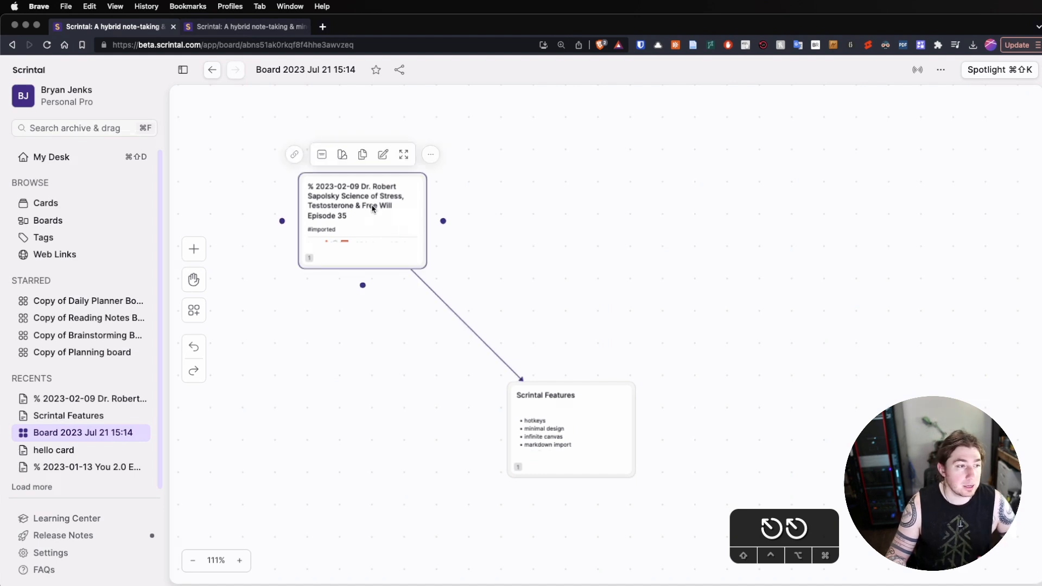
{"action": "left_click", "coordinate": [372, 206]}
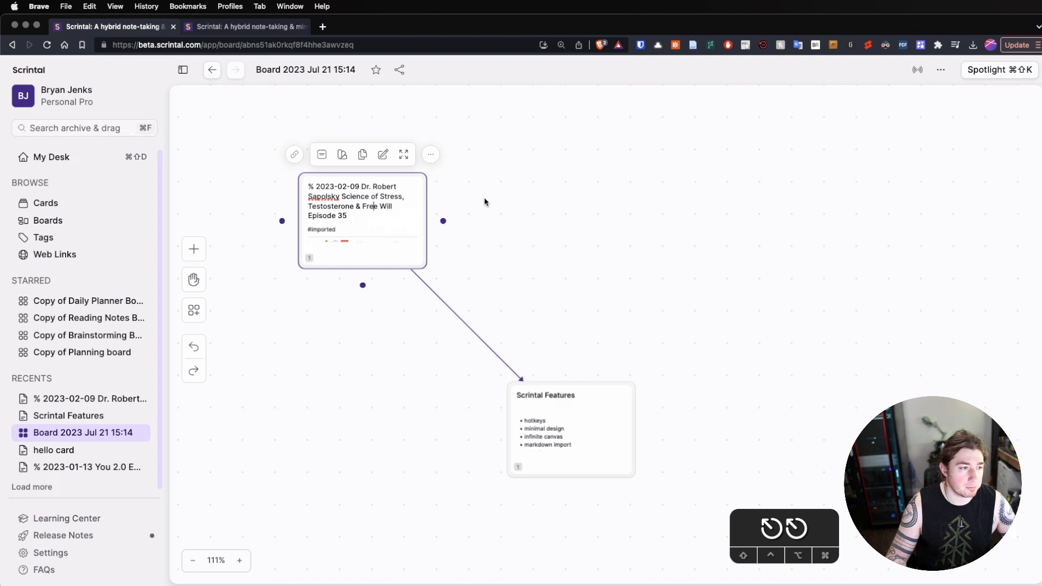
{"action": "key", "text": "Escape"}
{"action": "double_click", "coordinate": [379, 233]}
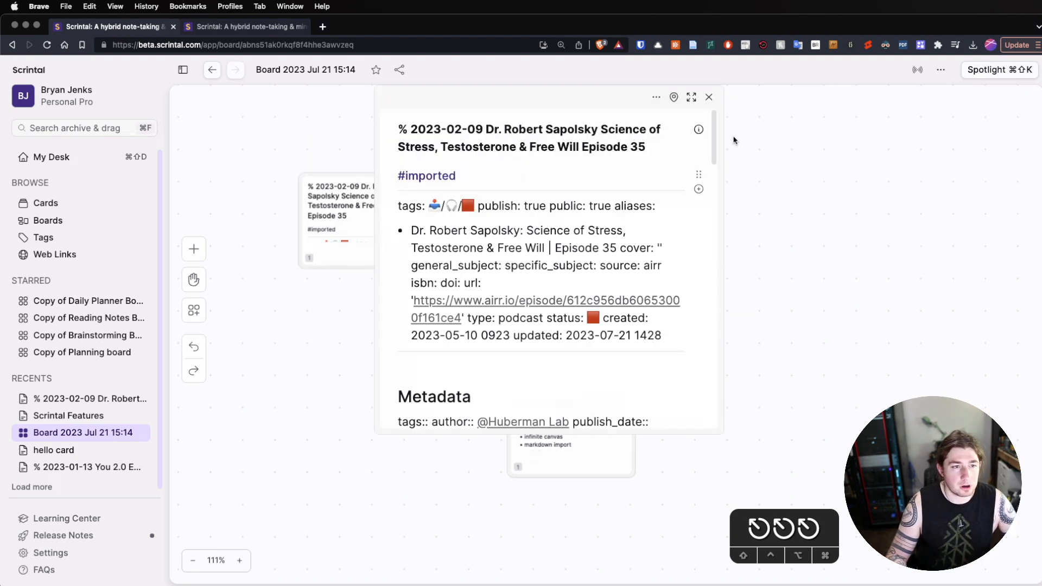
{"action": "scroll", "coordinate": [714, 142], "scroll_direction": "down", "scroll_amount": 2}
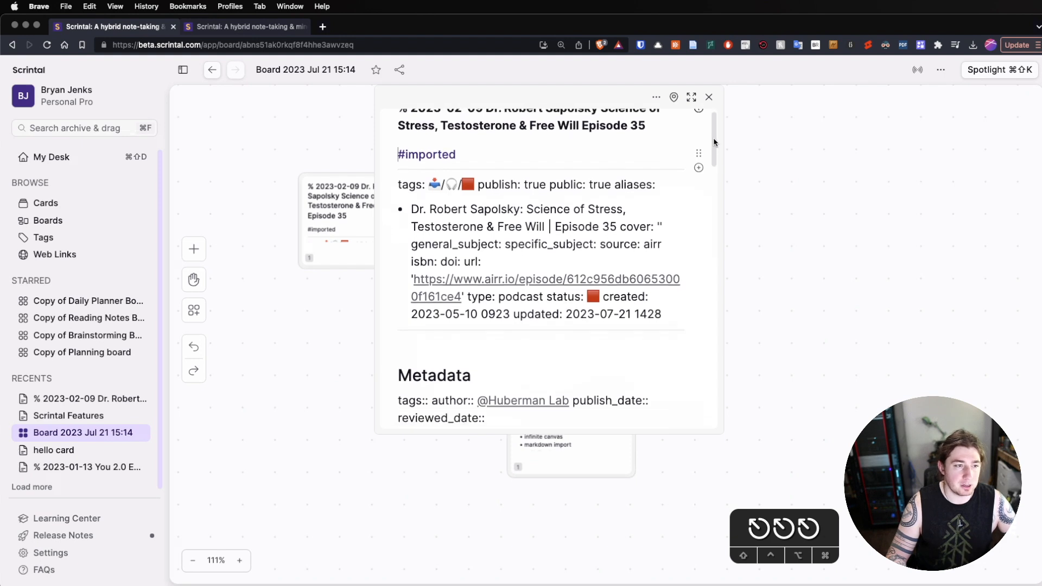
{"action": "scroll", "coordinate": [715, 142], "scroll_direction": "down", "scroll_amount": 2}
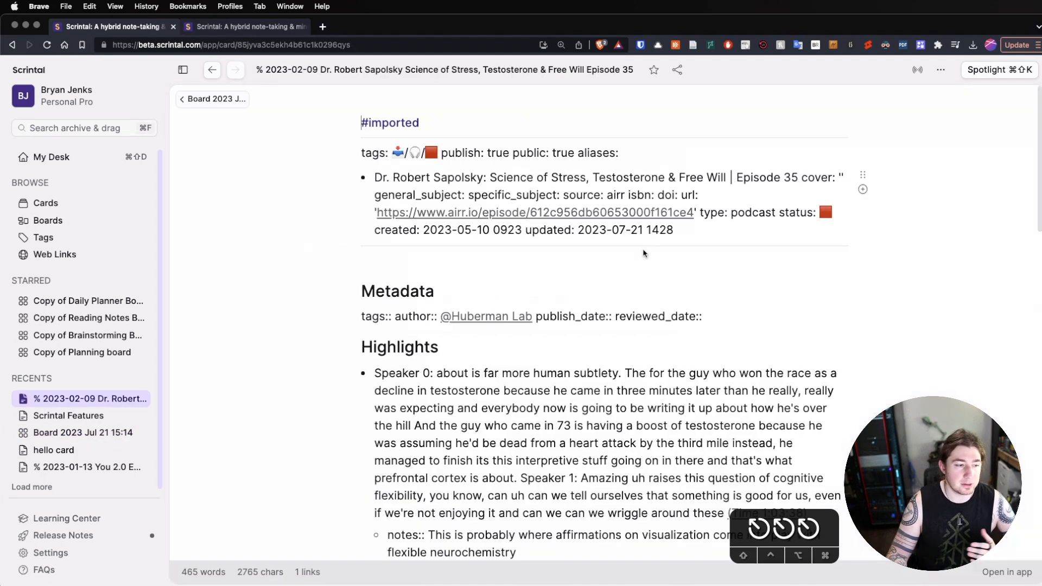
- Examine the Sapolsky card's highlights and the Links, Web Links, Appears in and Related cards sections below them
{"action": "scroll", "coordinate": [935, 200], "scroll_direction": "down", "scroll_amount": 2}
{"action": "scroll", "coordinate": [935, 200], "scroll_direction": "down", "scroll_amount": 2}
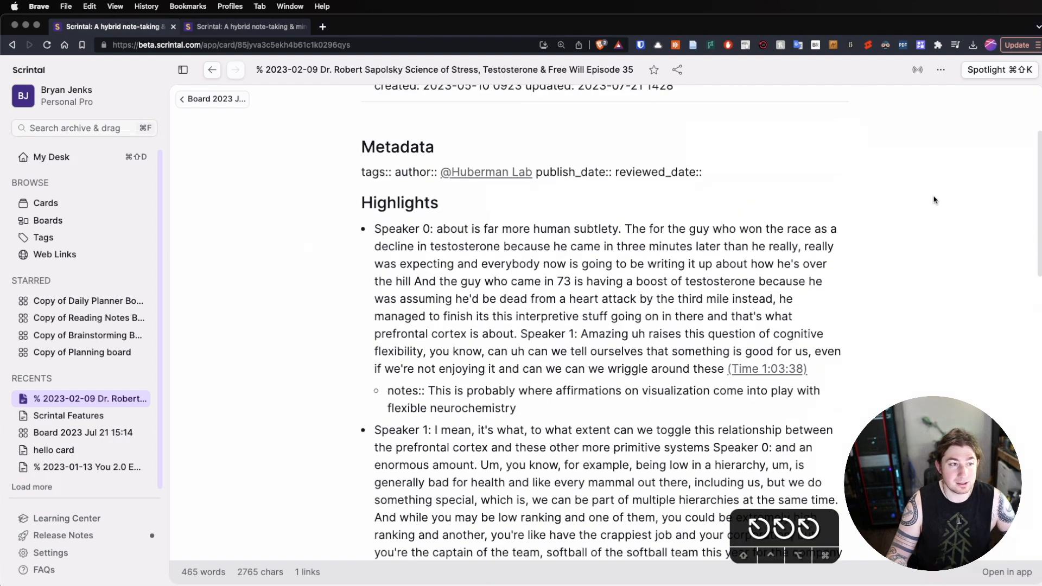
{"action": "scroll", "coordinate": [935, 200], "scroll_direction": "down", "scroll_amount": 15}
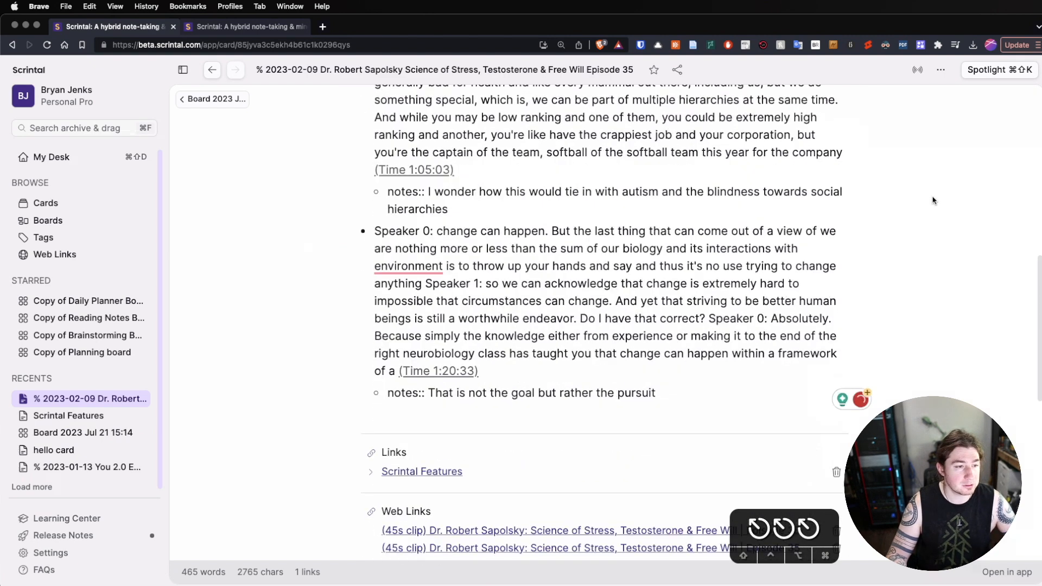
{"action": "scroll", "coordinate": [694, 203], "scroll_direction": "down", "scroll_amount": 3}
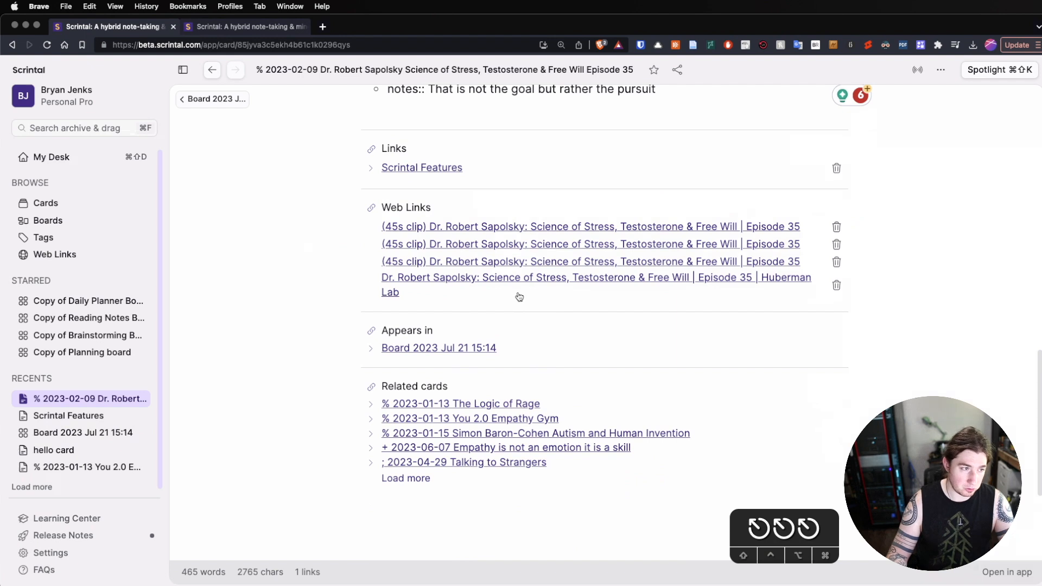
{"action": "scroll", "coordinate": [522, 300], "scroll_direction": "up", "scroll_amount": 1}
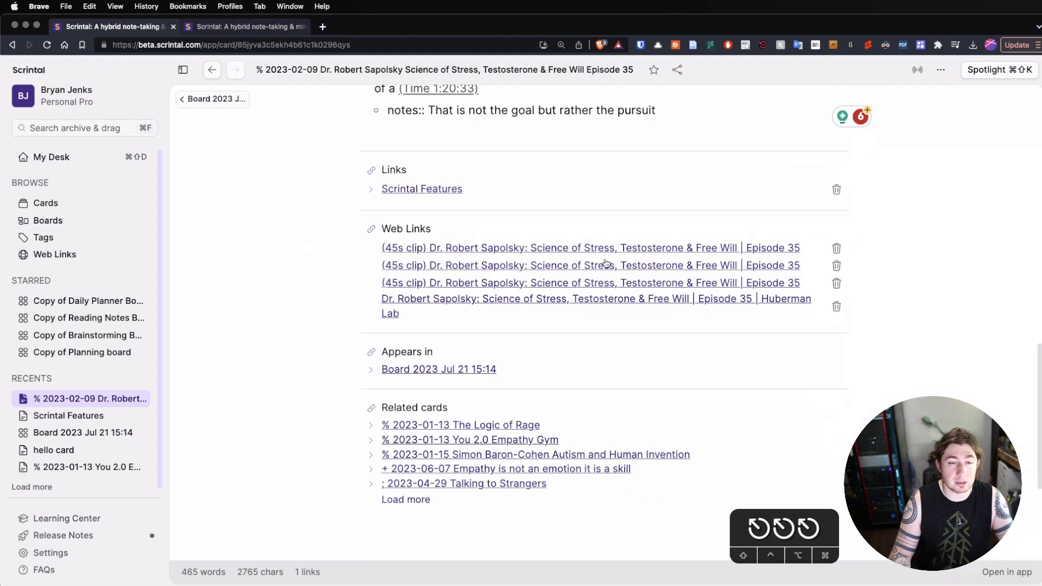
{"action": "scroll", "coordinate": [603, 269], "scroll_direction": "up", "scroll_amount": 3}
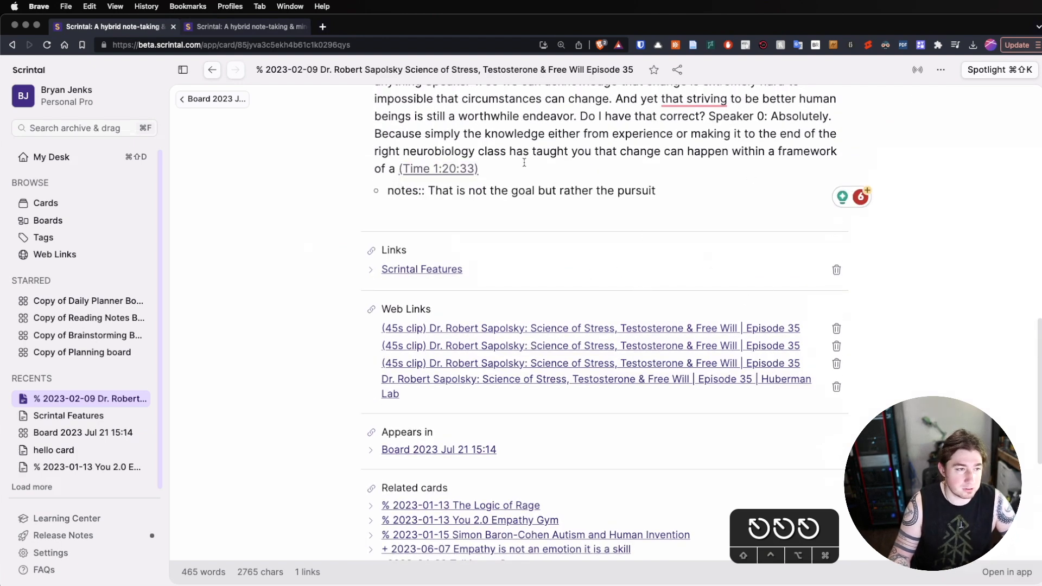
{"action": "mouse_move", "coordinate": [438, 166]}
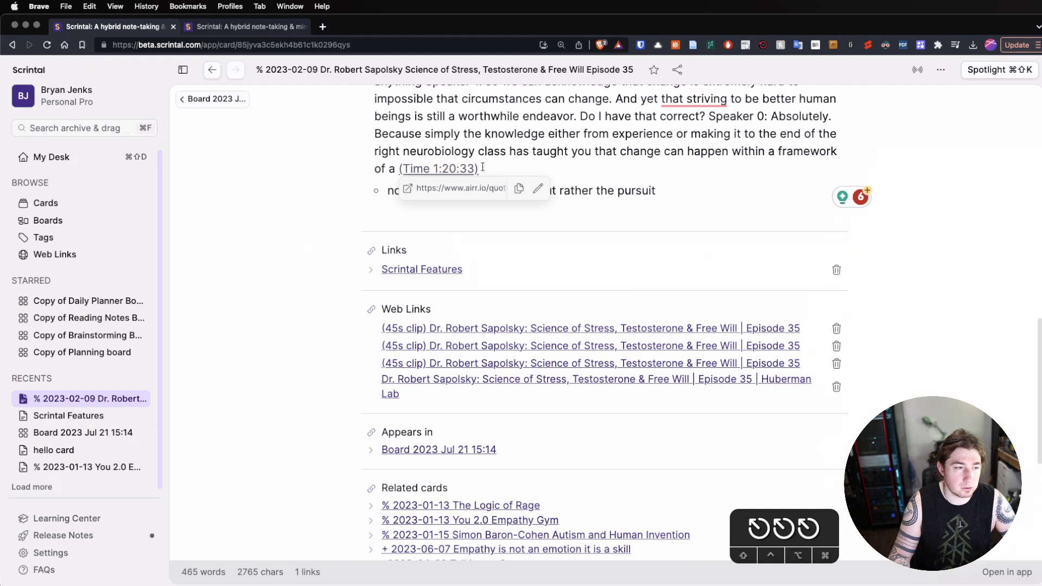
{"action": "scroll", "coordinate": [478, 196], "scroll_direction": "down", "scroll_amount": 5}
{"action": "scroll", "coordinate": [507, 224], "scroll_direction": "up", "scroll_amount": 4}
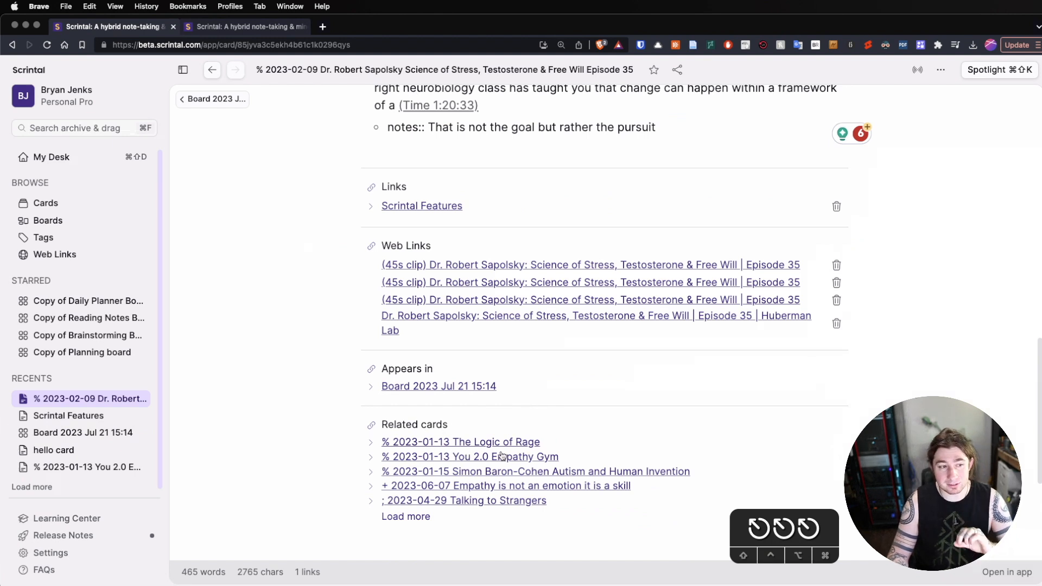
- Review the card's tag and related cards once more, and return to the board with the card's window closed
{"action": "scroll", "coordinate": [559, 443], "scroll_direction": "up", "scroll_amount": 15}
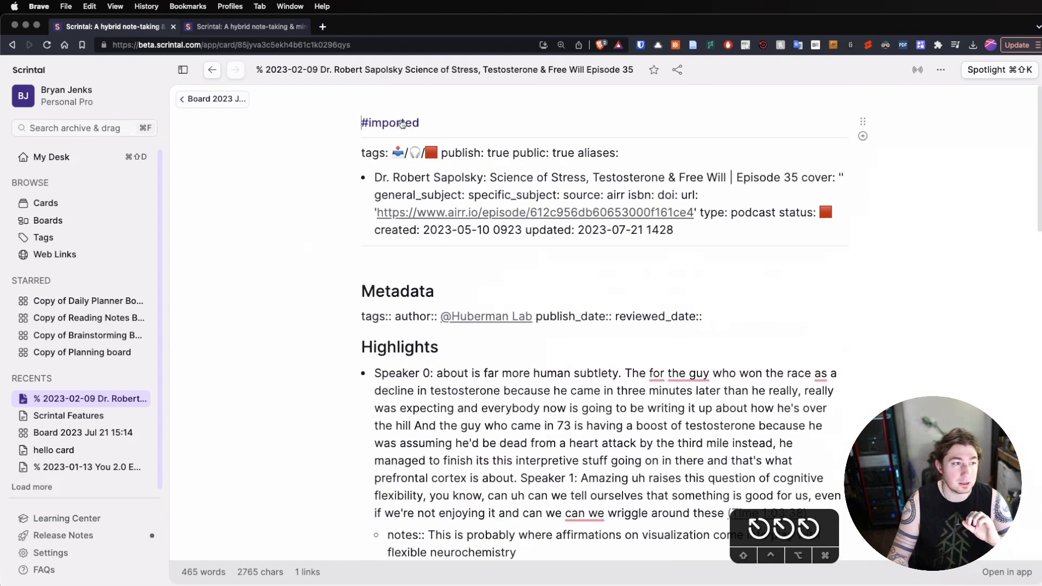
{"action": "scroll", "coordinate": [451, 174], "scroll_direction": "down", "scroll_amount": 1}
{"action": "scroll", "coordinate": [451, 174], "scroll_direction": "down", "scroll_amount": 15}
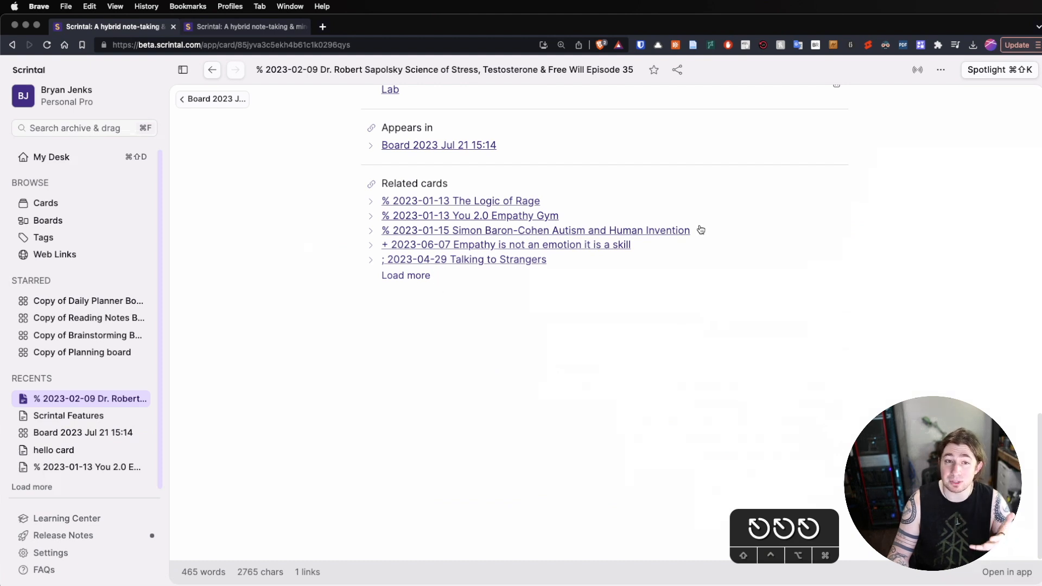
{"action": "scroll", "coordinate": [443, 231], "scroll_direction": "up", "scroll_amount": 5}
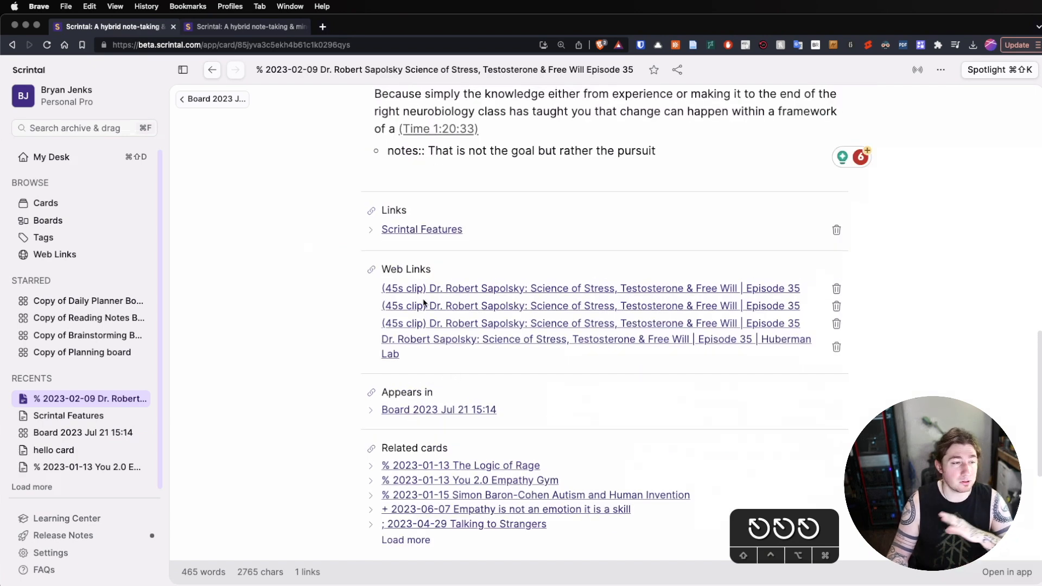
{"action": "left_click", "coordinate": [212, 100]}
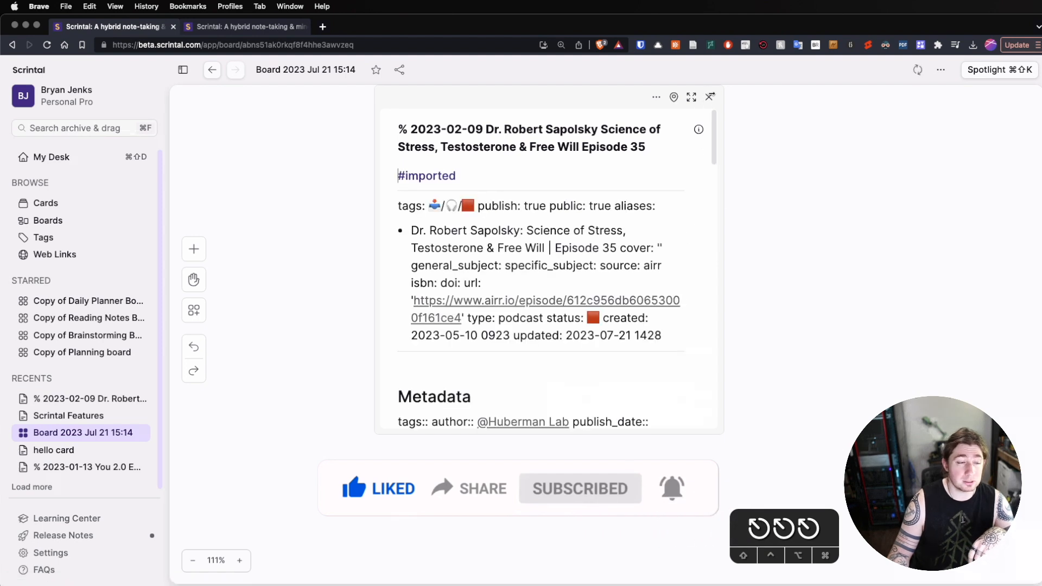
{"action": "left_click", "coordinate": [709, 98]}
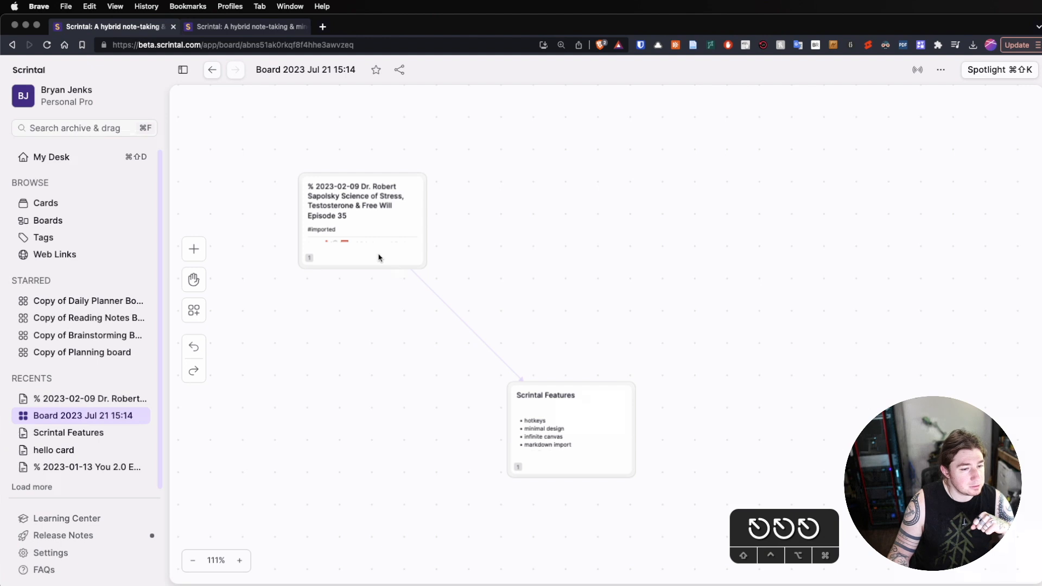
- Open the Scrintal Features card from the board and examine its Backlinks and Appears in sections
{"action": "left_click", "coordinate": [317, 255]}
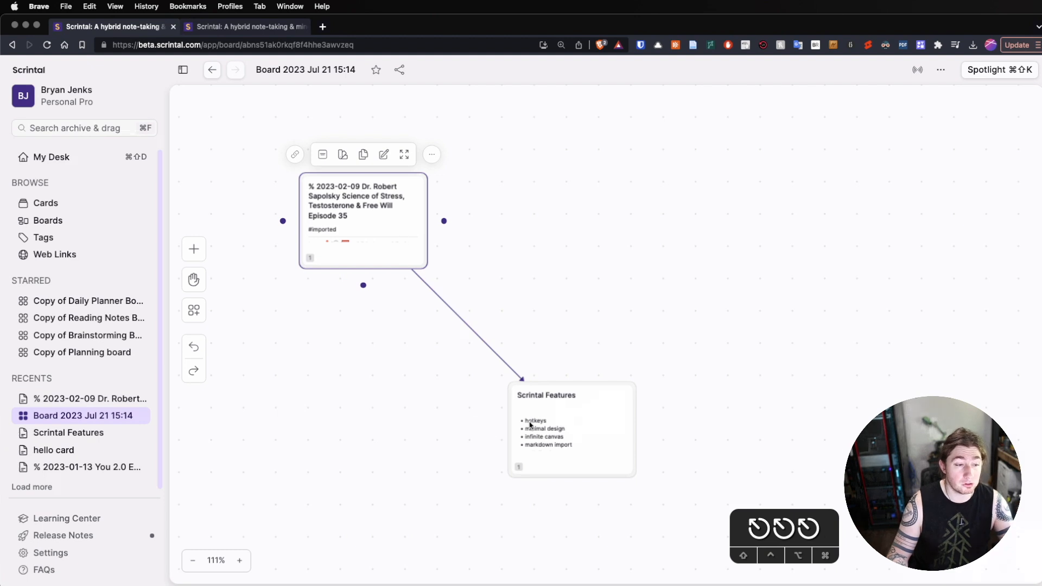
{"action": "left_click", "coordinate": [604, 333]}
{"action": "double_click", "coordinate": [574, 412]}
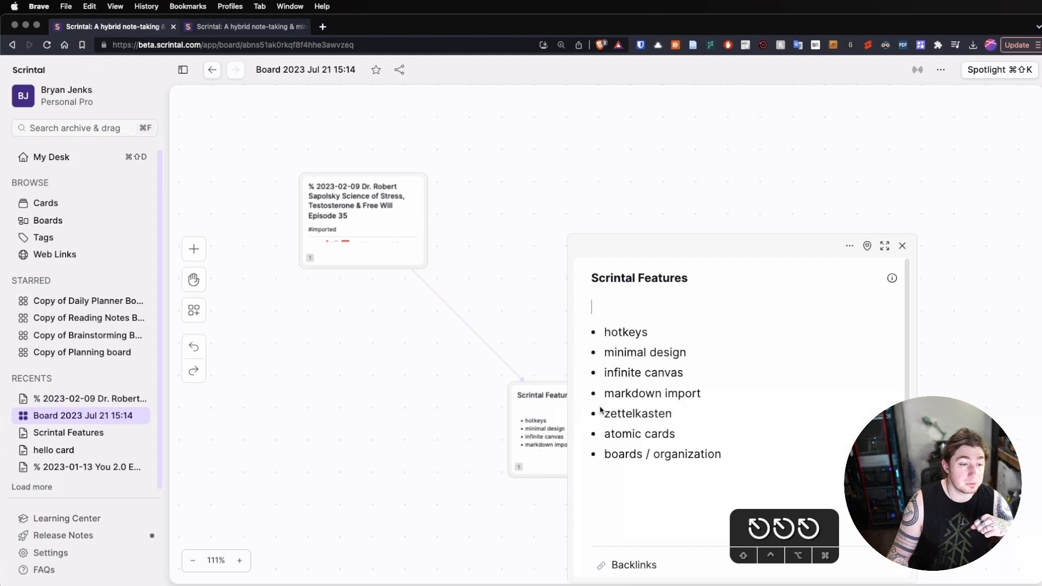
{"action": "scroll", "coordinate": [706, 380], "scroll_direction": "down", "scroll_amount": 3}
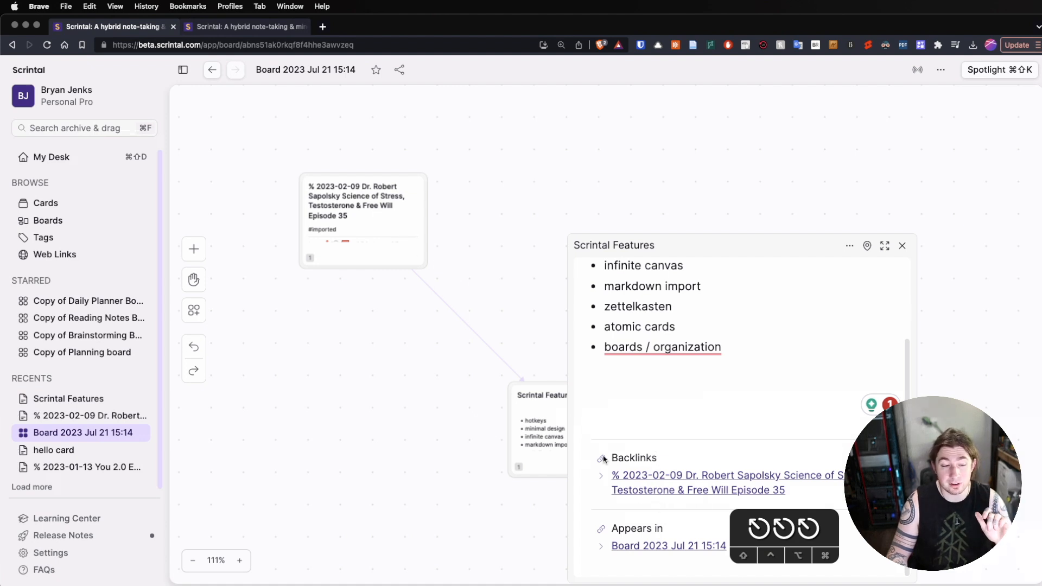
- Open the Sapolsky card alongside the Scrintal Features card and view its Links section and last note
{"action": "left_click", "coordinate": [379, 214]}
{"action": "double_click", "coordinate": [379, 214]}
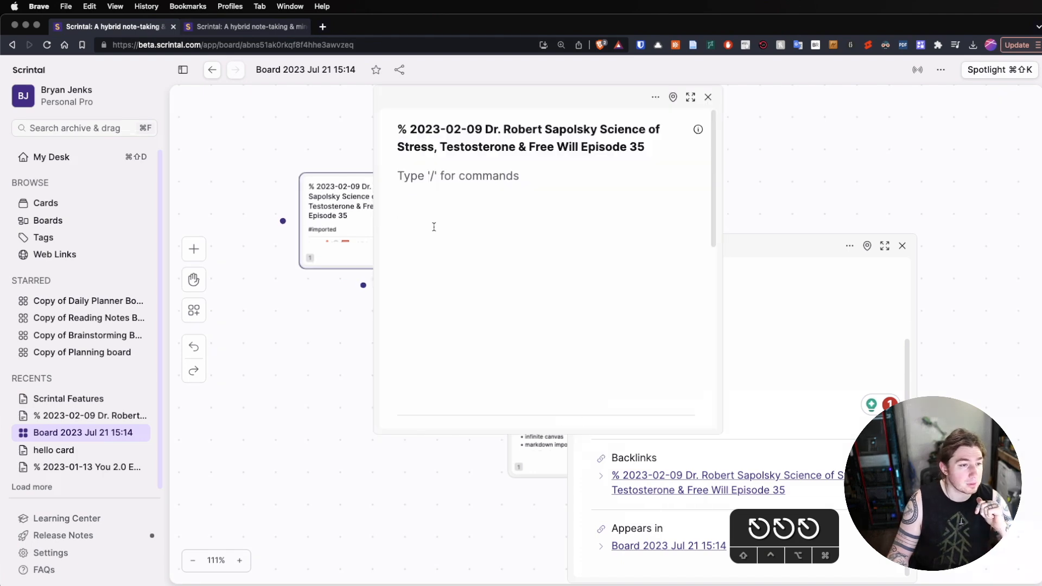
{"action": "scroll", "coordinate": [584, 278], "scroll_direction": "down", "scroll_amount": 10}
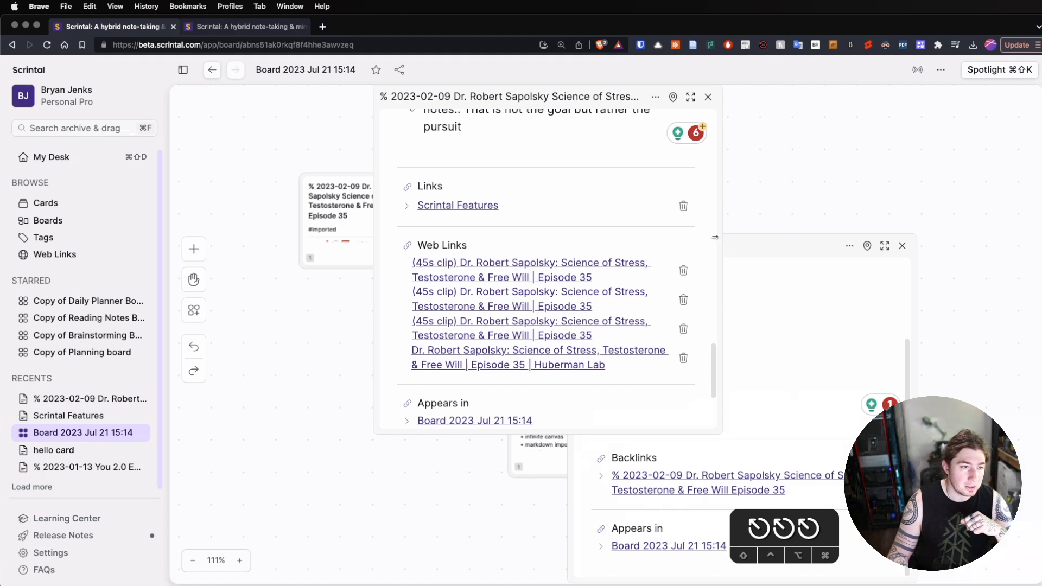
{"action": "scroll", "coordinate": [616, 214], "scroll_direction": "up", "scroll_amount": 2}
{"action": "scroll", "coordinate": [573, 215], "scroll_direction": "up", "scroll_amount": 1}
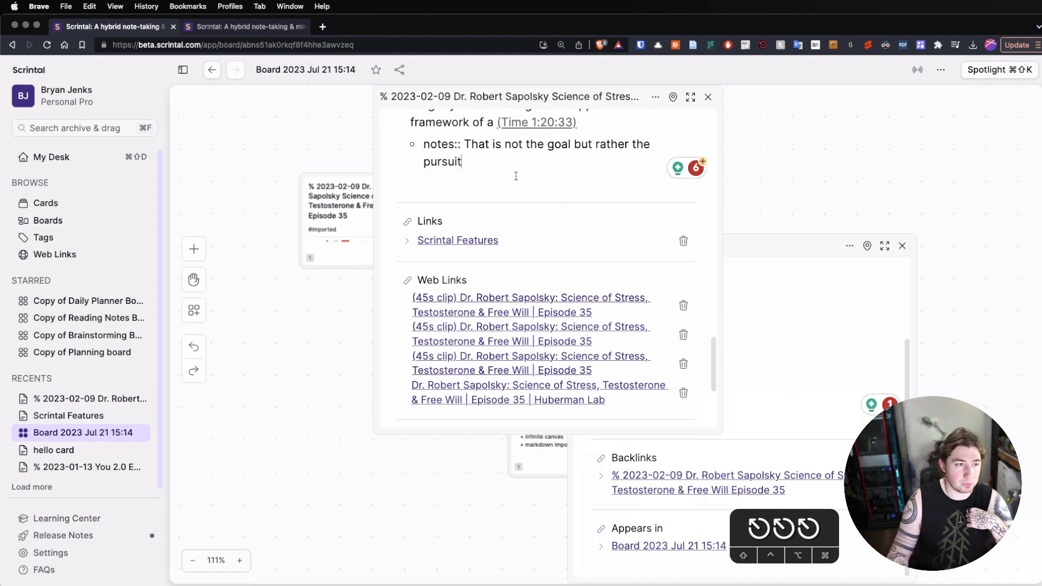
- Insert an inline link to the "% 2023-01-13 You 2.0 Empathy Gym" card below the last note, searching the archive for "2.0"
{"action": "key", "text": "Return"}
{"action": "key", "text": "Return"}
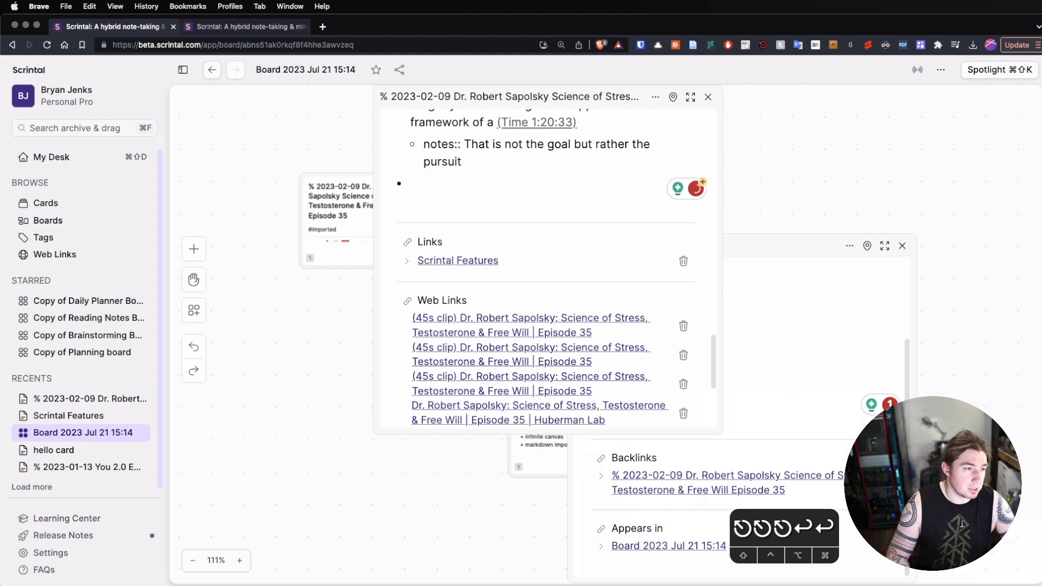
{"action": "key", "text": "BackSpace"}
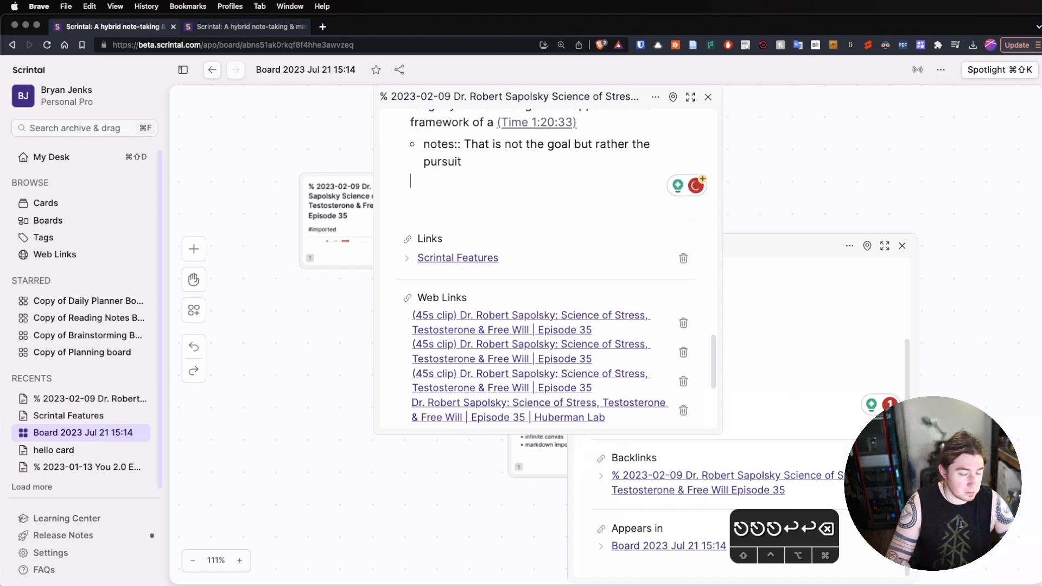
{"action": "type", "text": "+"}
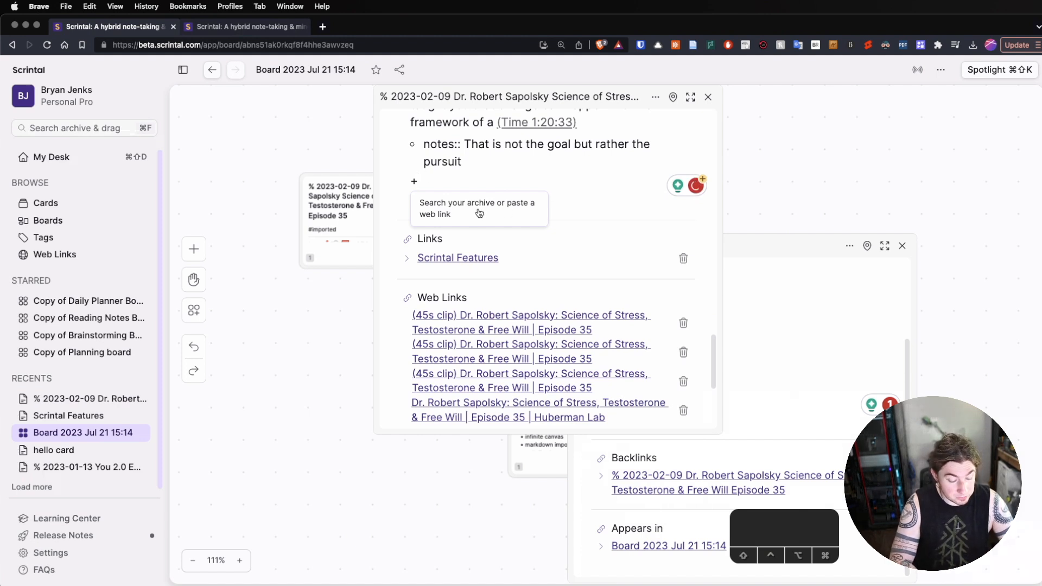
{"action": "type", "text": "2.0"}
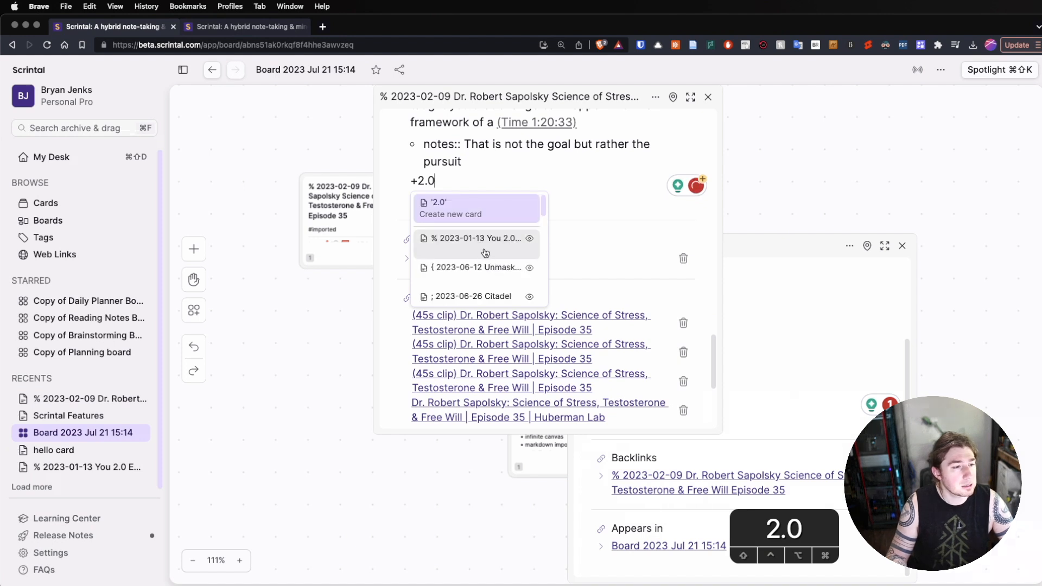
{"action": "left_click", "coordinate": [492, 245]}
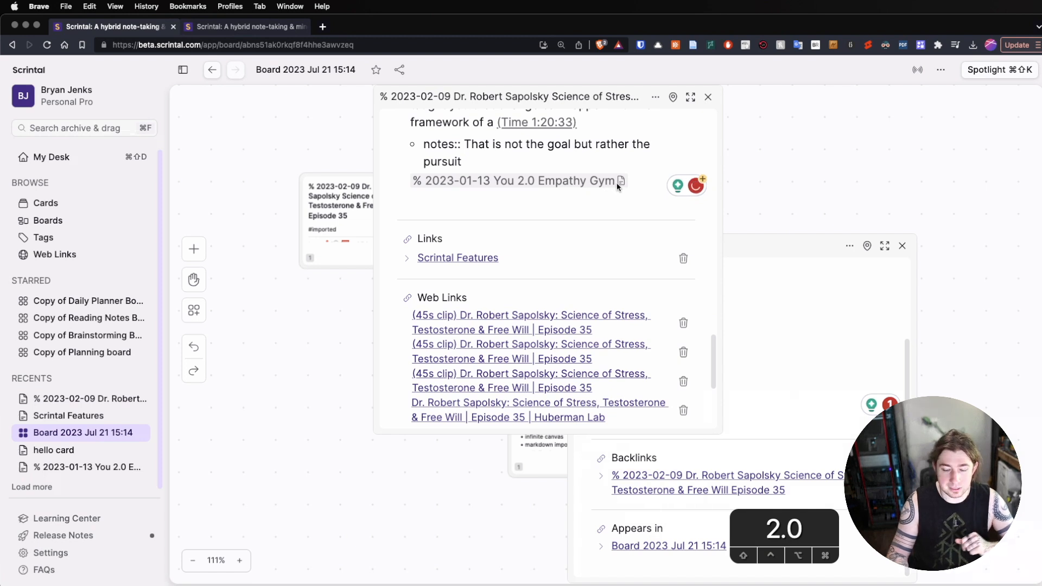
- Insert an inline link to the "% 2023-01-13 The Logic of Rage" card in a new bullet below the Empathy Gym link, searching for "rage"
{"action": "key", "text": "Return"}
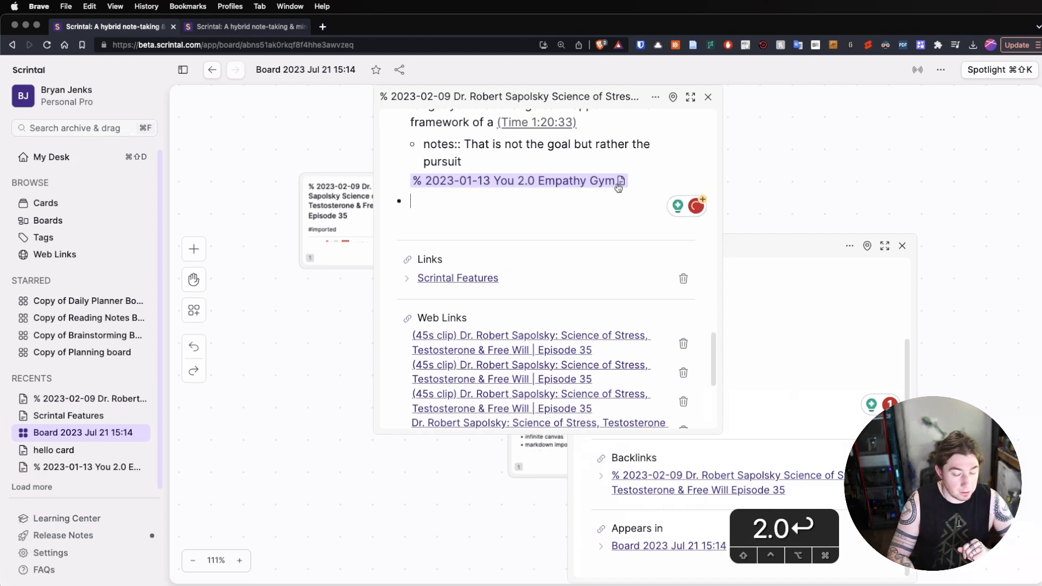
{"action": "type", "text": "/"}
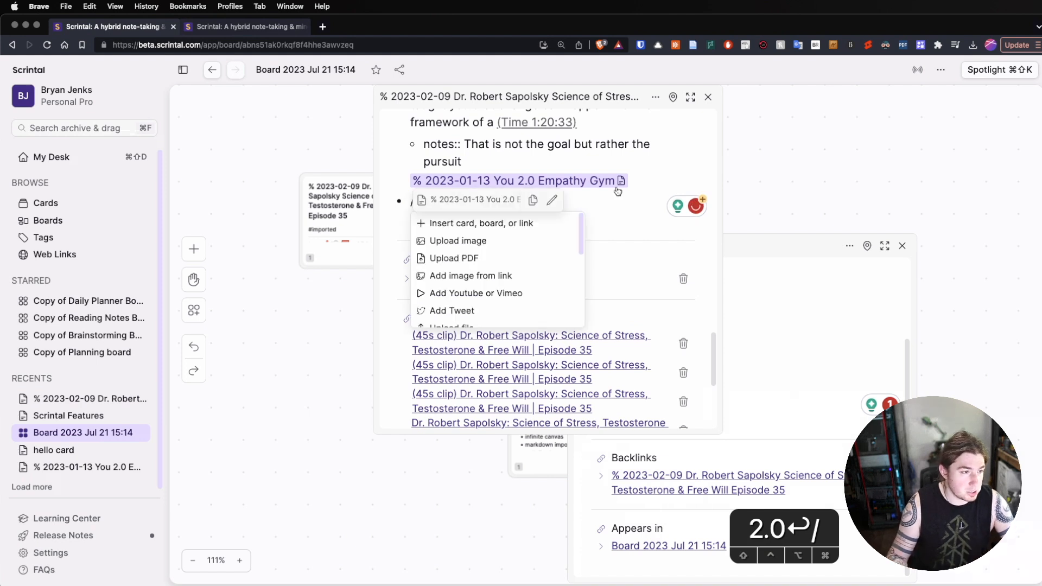
{"action": "left_click", "coordinate": [524, 227]}
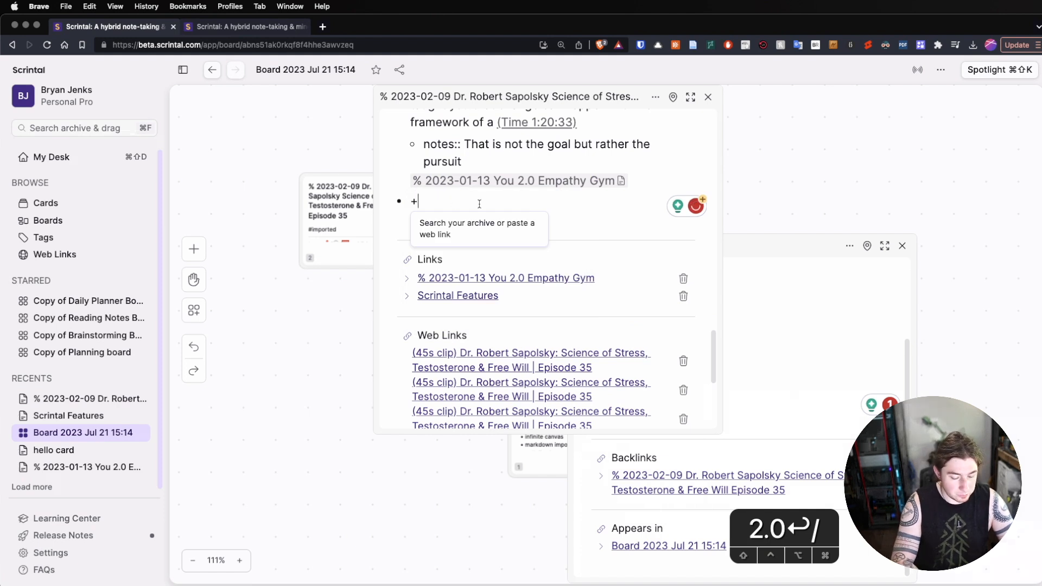
{"action": "type", "text": "rage"}
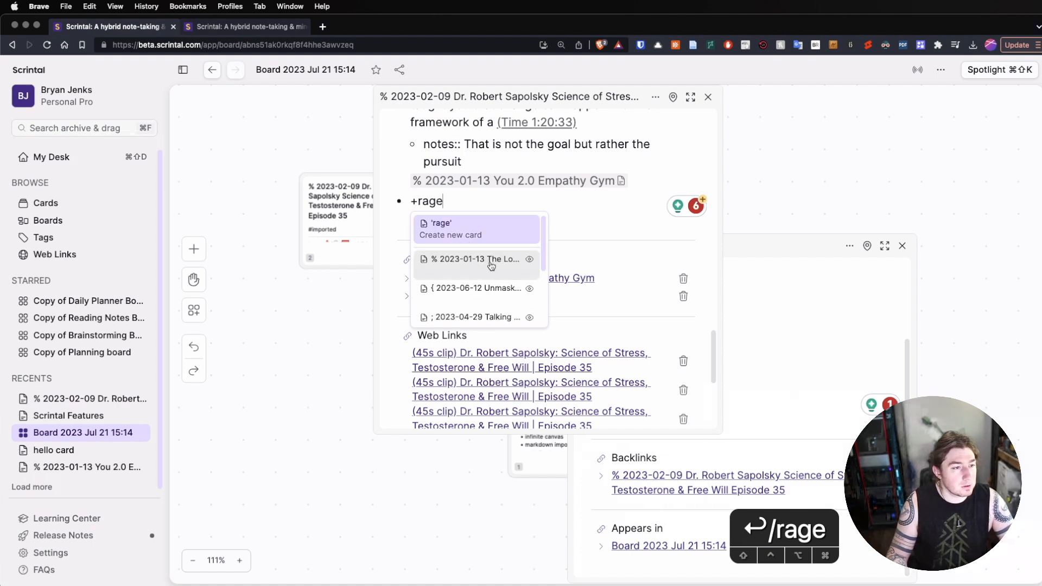
{"action": "left_click", "coordinate": [490, 262]}
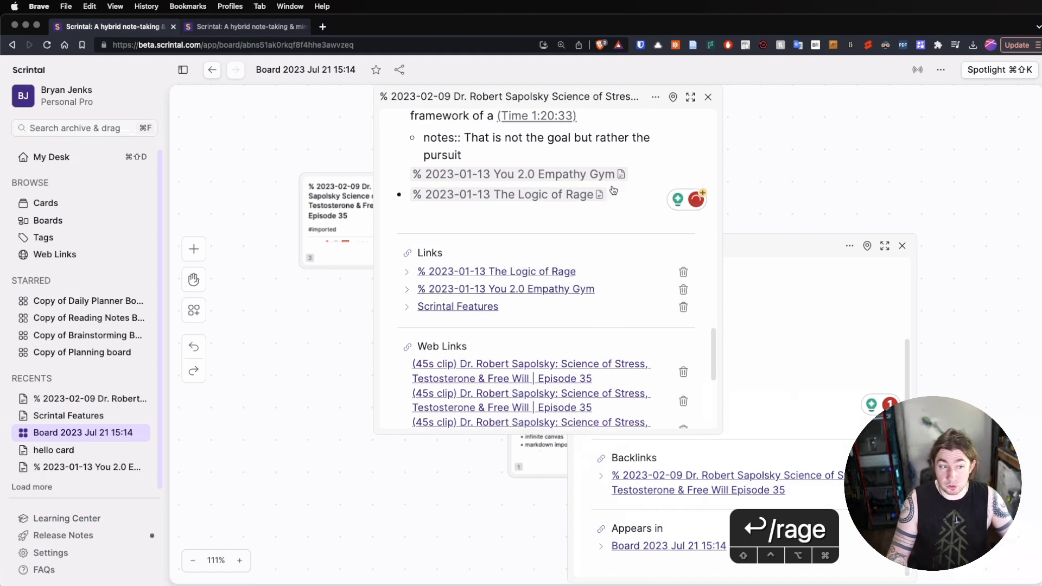
- Close the Sapolsky and Scrintal Features card windows to return to the board
{"action": "left_click", "coordinate": [572, 196]}
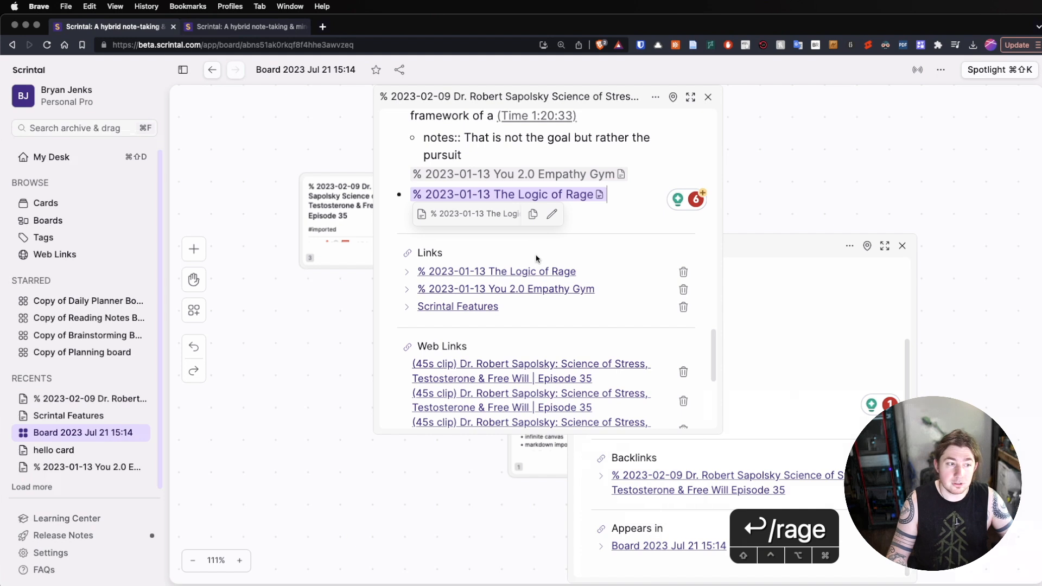
{"action": "left_click", "coordinate": [739, 160]}
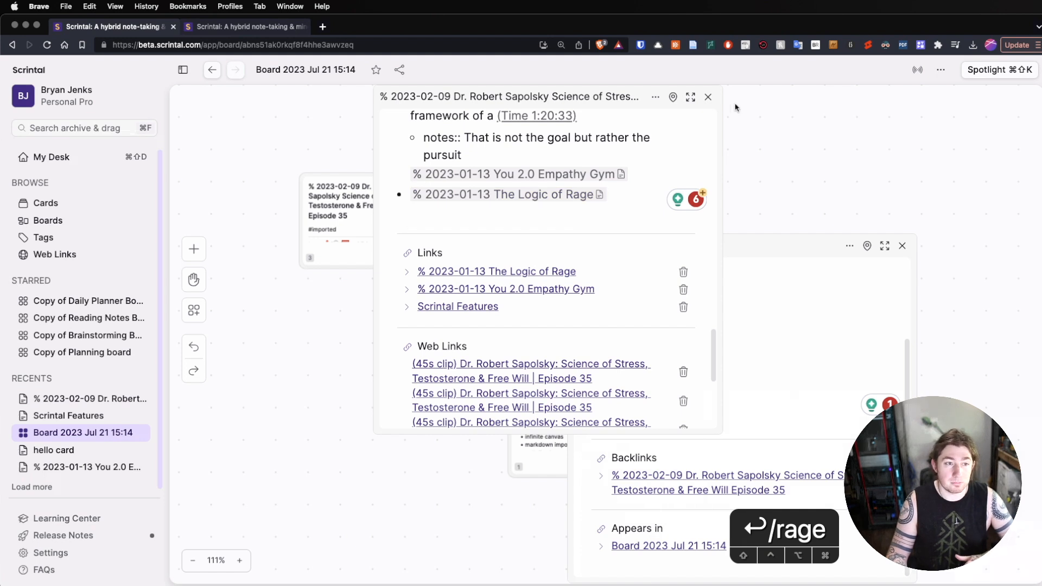
{"action": "left_click", "coordinate": [708, 97]}
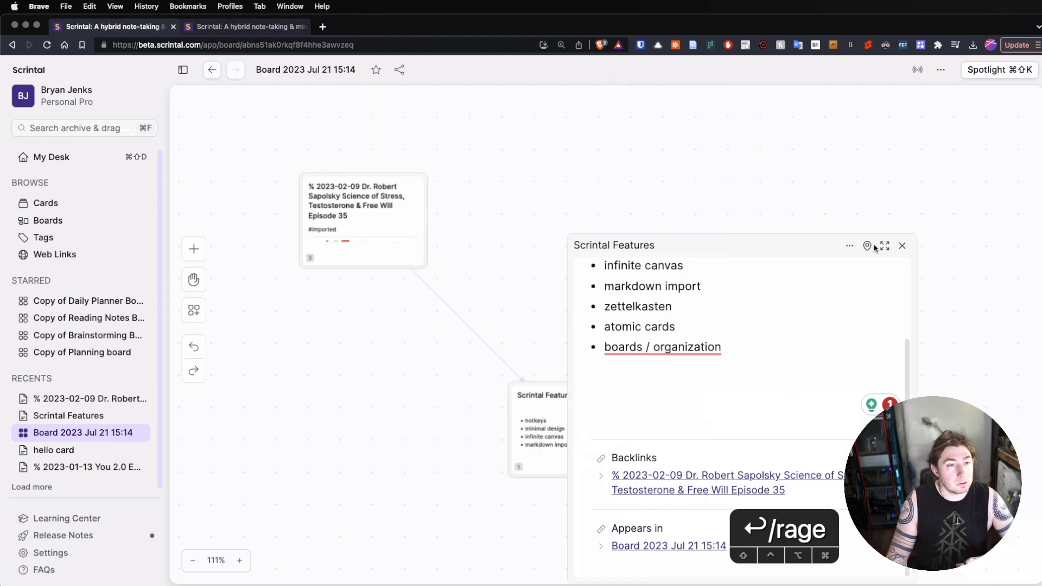
{"action": "left_click", "coordinate": [902, 246]}
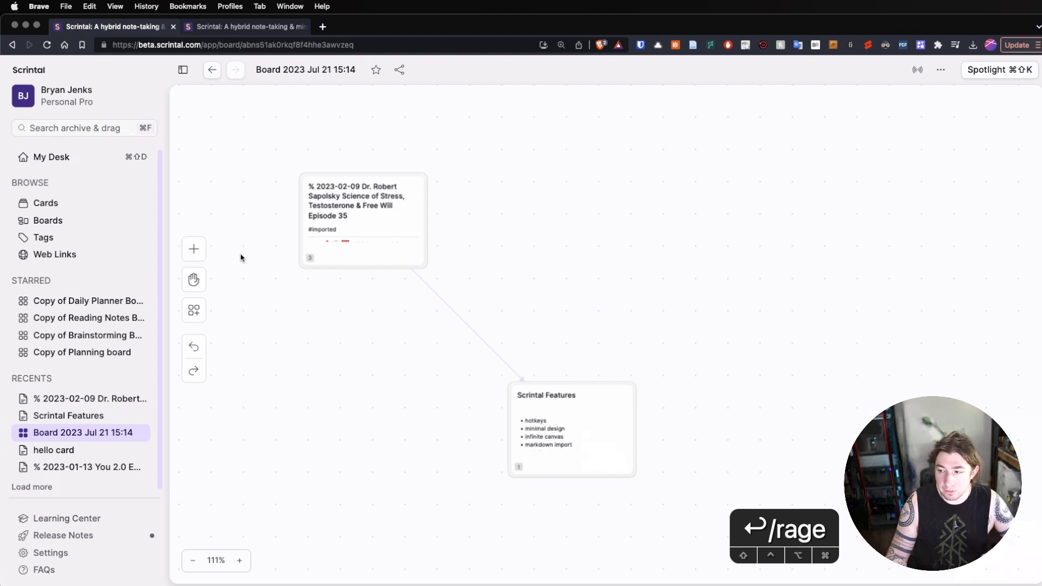
- Add a new blank card to the board, between the Sapolsky card and the board's right side
{"action": "left_click", "coordinate": [194, 248]}
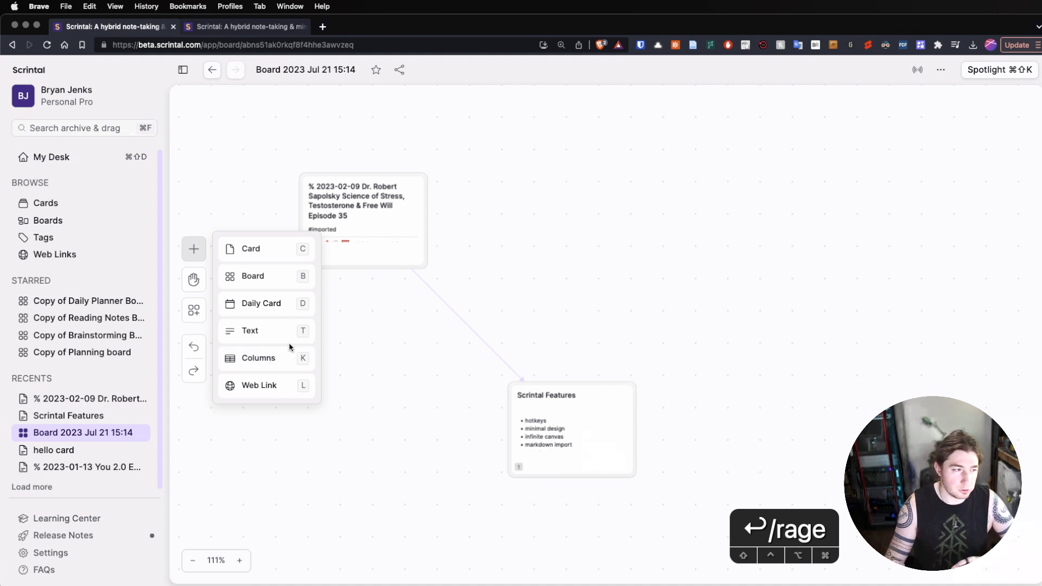
{"action": "left_click", "coordinate": [284, 274]}
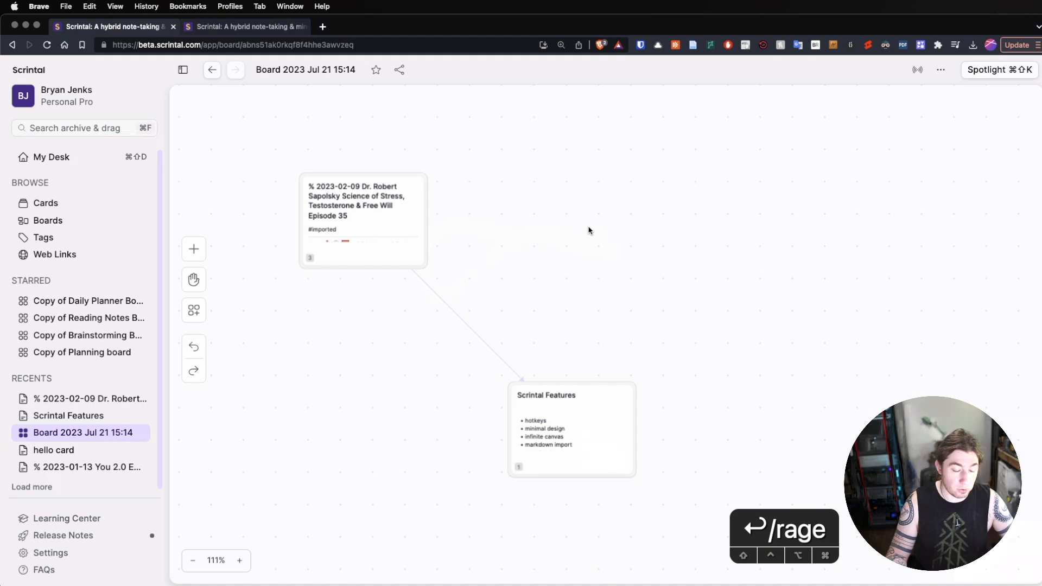
{"action": "key", "text": "c"}
{"action": "left_click", "coordinate": [585, 202]}
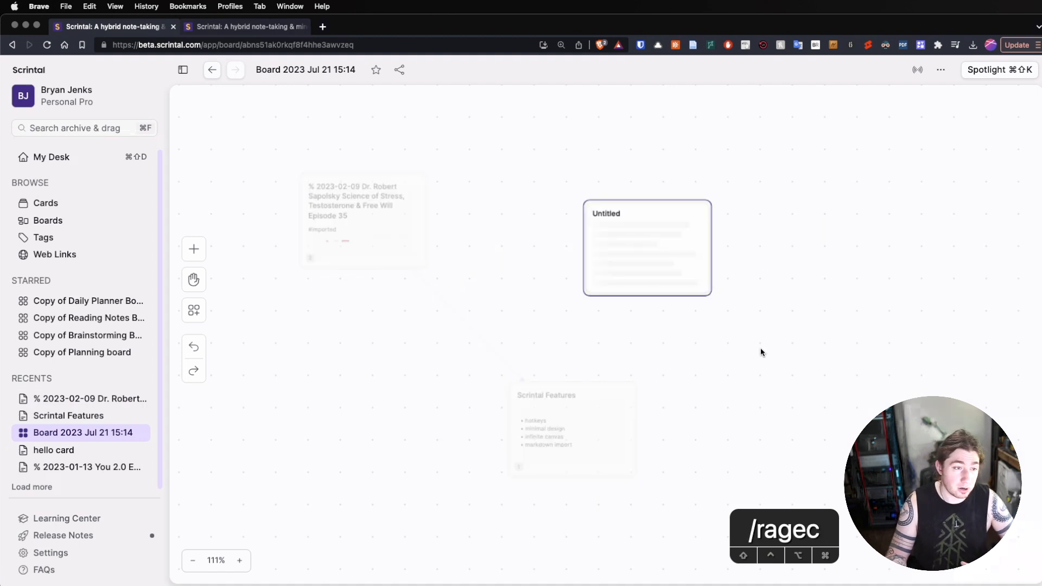
{"action": "left_click", "coordinate": [786, 274]}
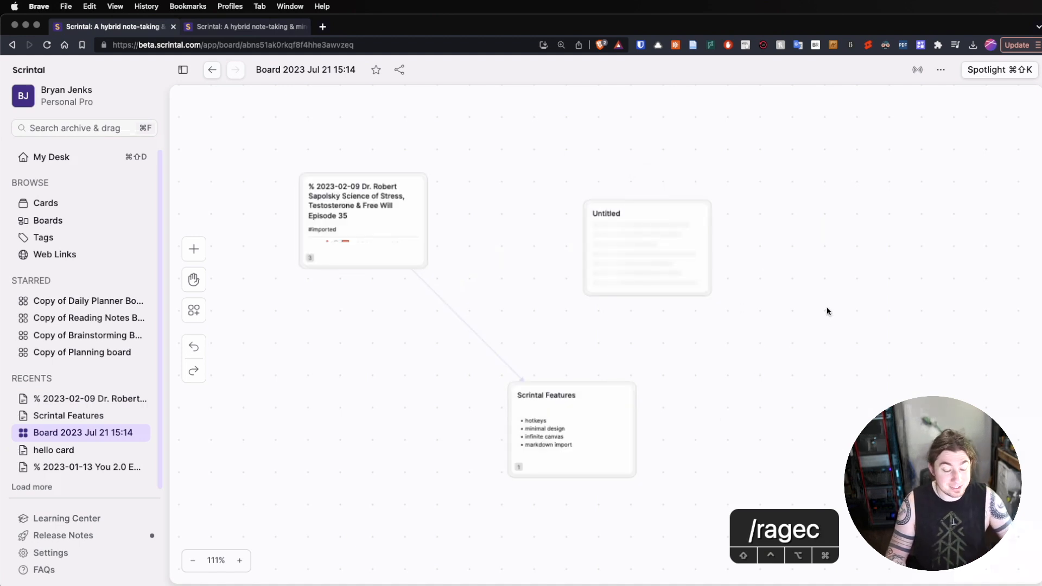
- Place a daily card to the right of the blank card, view its contents and close its window
{"action": "key", "text": "d"}
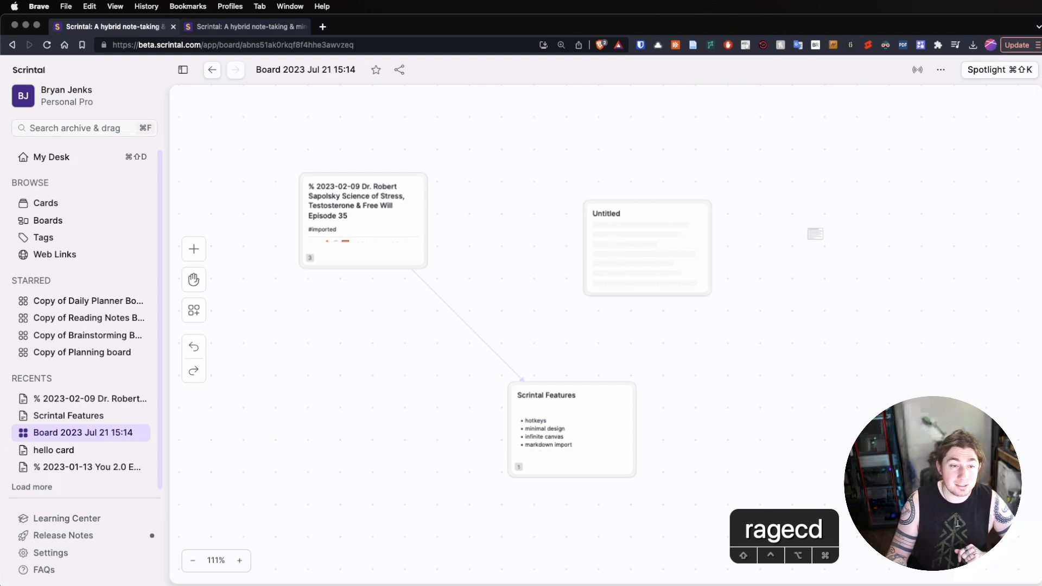
{"action": "left_click", "coordinate": [808, 225]}
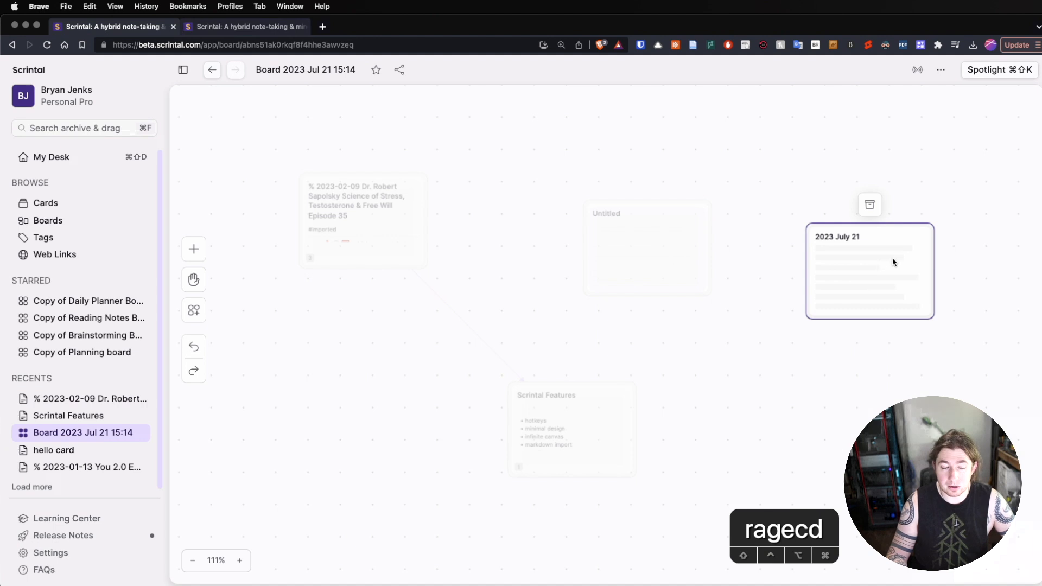
{"action": "left_click", "coordinate": [868, 242]}
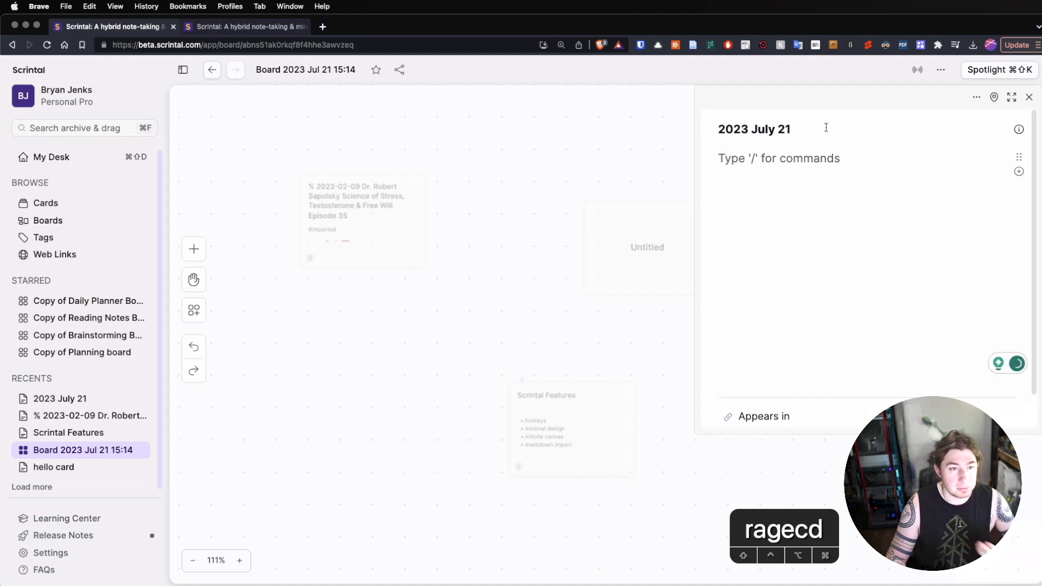
{"action": "left_click", "coordinate": [1031, 98]}
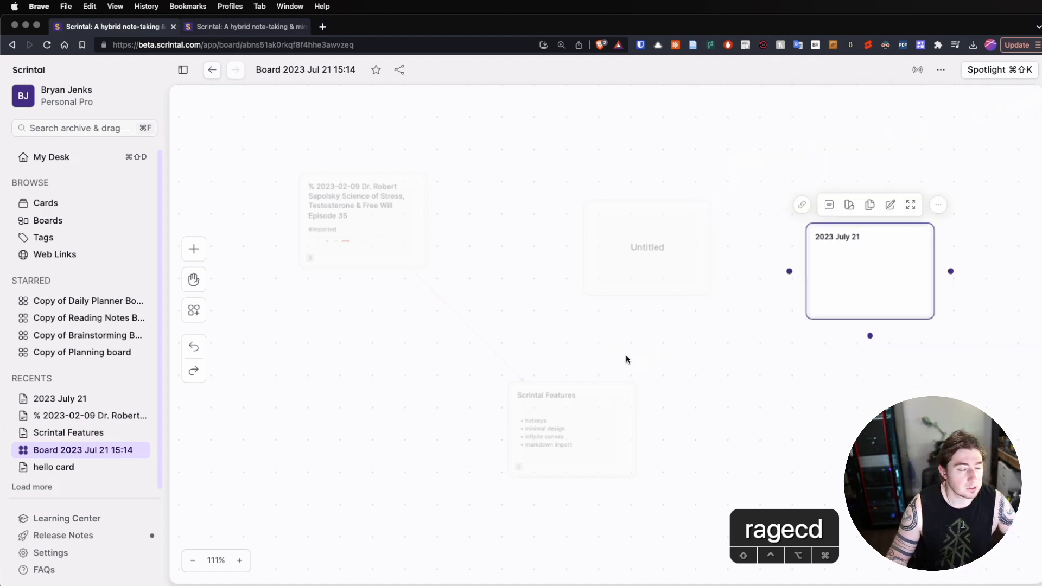
{"action": "left_click", "coordinate": [220, 288]}
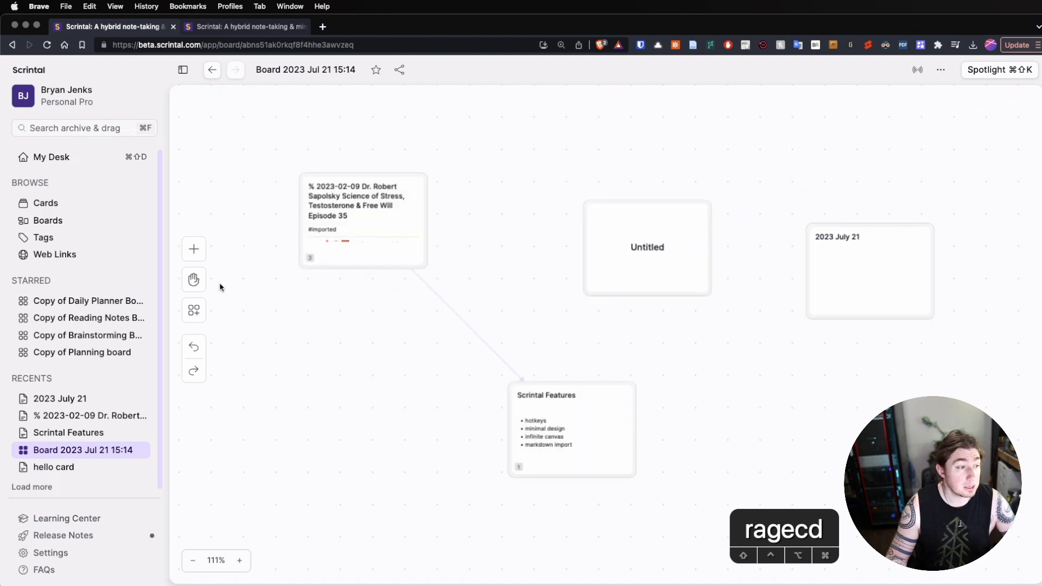
- Add a text element reading "hello world" at the upper edge of the blank Untitled card
{"action": "left_click", "coordinate": [197, 259]}
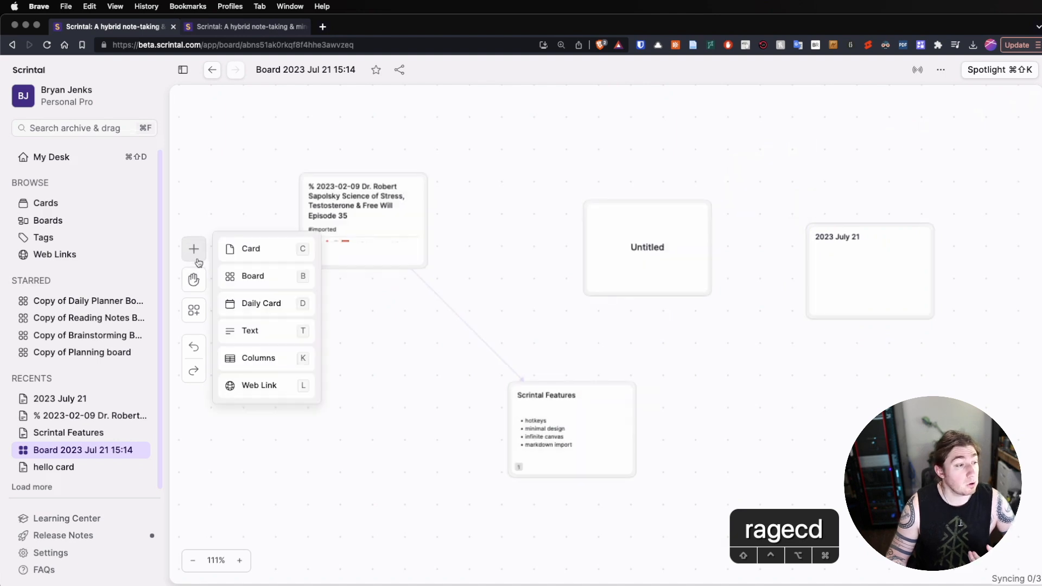
{"action": "left_click", "coordinate": [278, 330]}
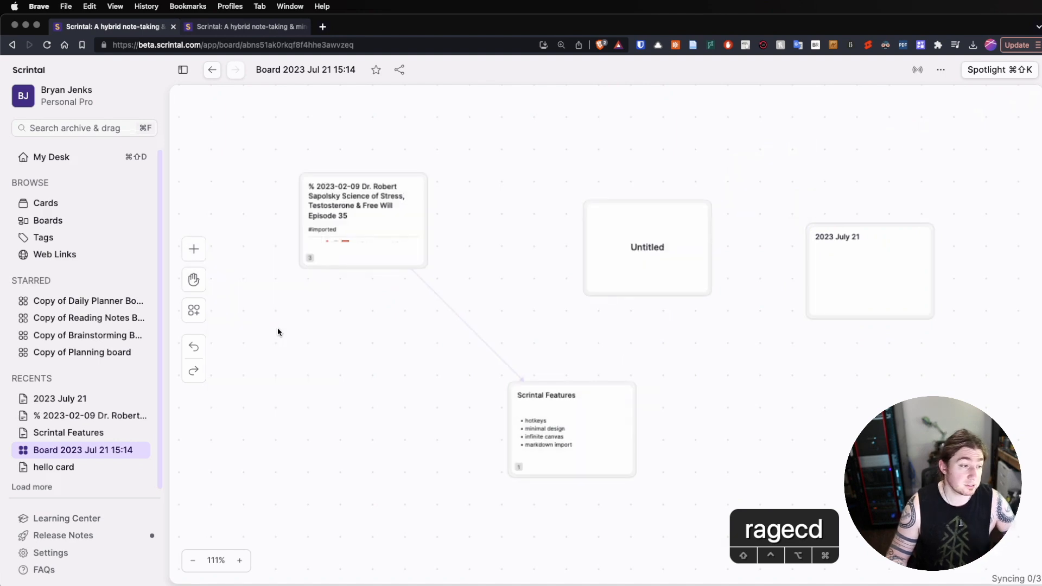
{"action": "left_click", "coordinate": [676, 196]}
{"action": "type", "text": "hello world"}
{"action": "key", "text": "Return"}
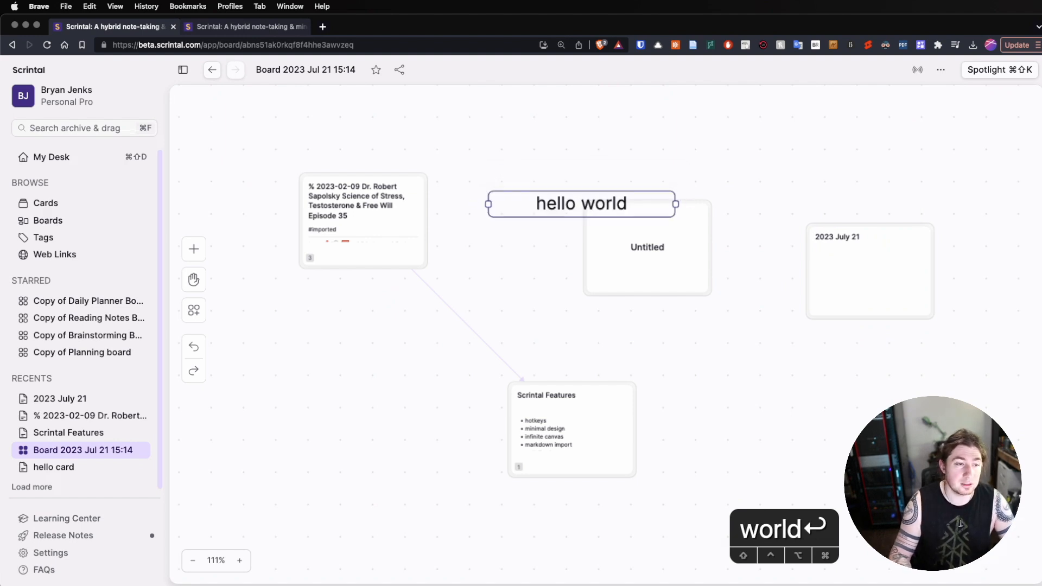
{"action": "left_click", "coordinate": [753, 192]}
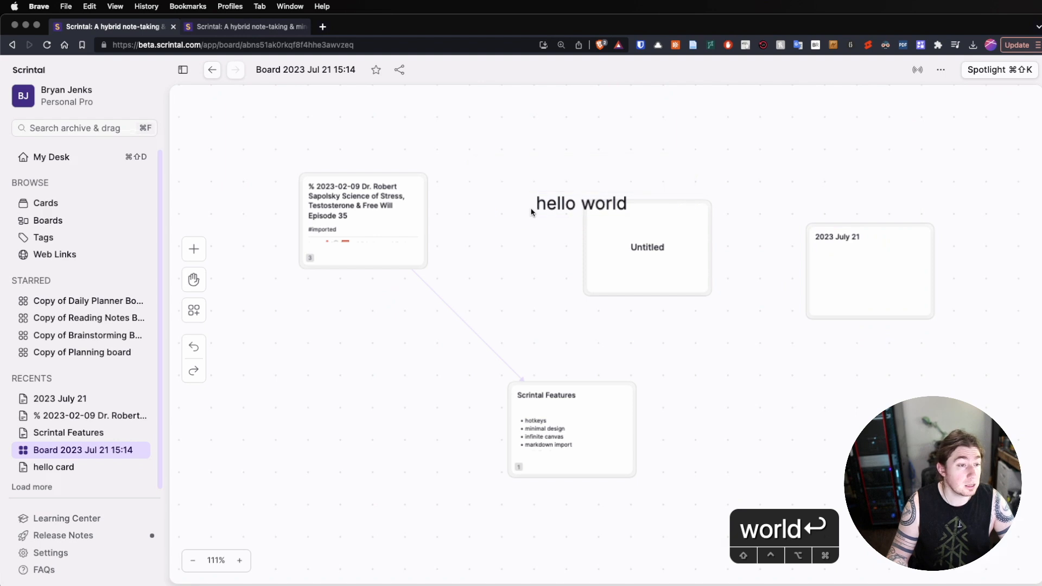
{"action": "left_click", "coordinate": [563, 204]}
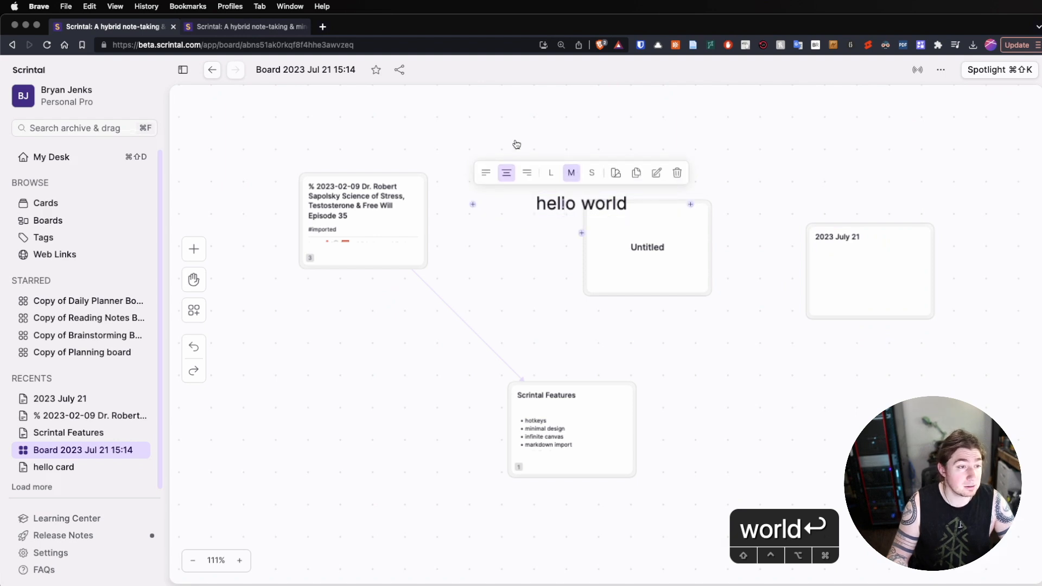
{"action": "mouse_move", "coordinate": [565, 211]}
{"action": "left_mouse_down"}
{"action": "mouse_move", "coordinate": [500, 146]}
{"action": "mouse_move", "coordinate": [565, 226]}
{"action": "left_mouse_up"}
{"action": "left_click", "coordinate": [581, 235]}
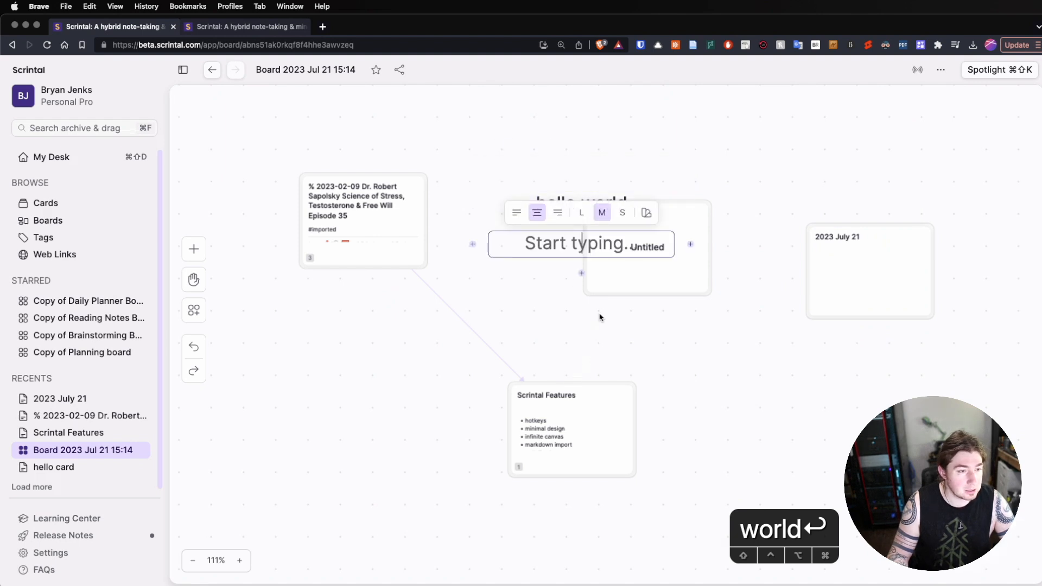
{"action": "key", "text": "Escape"}
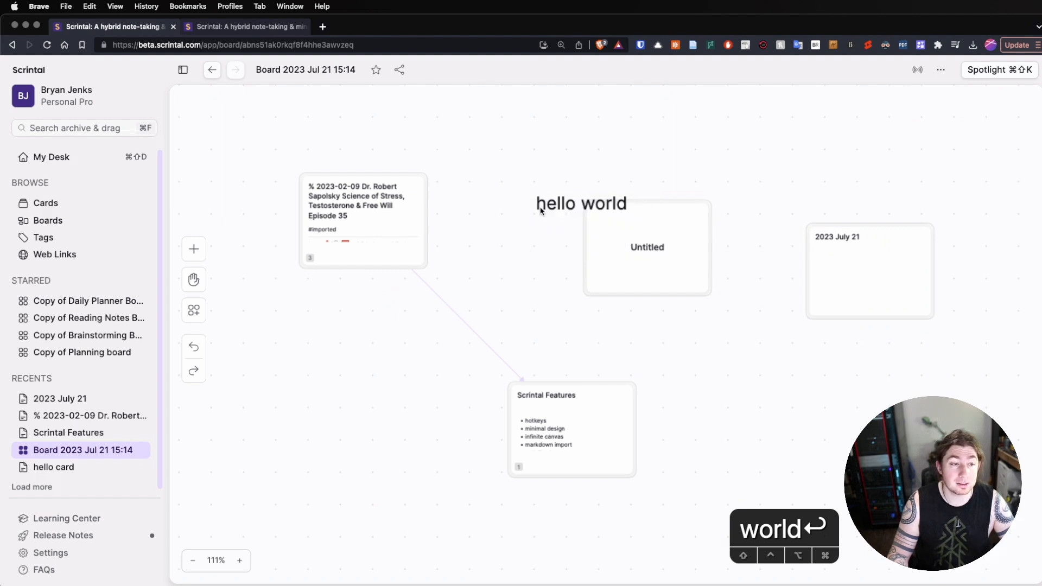
{"action": "left_click", "coordinate": [576, 223]}
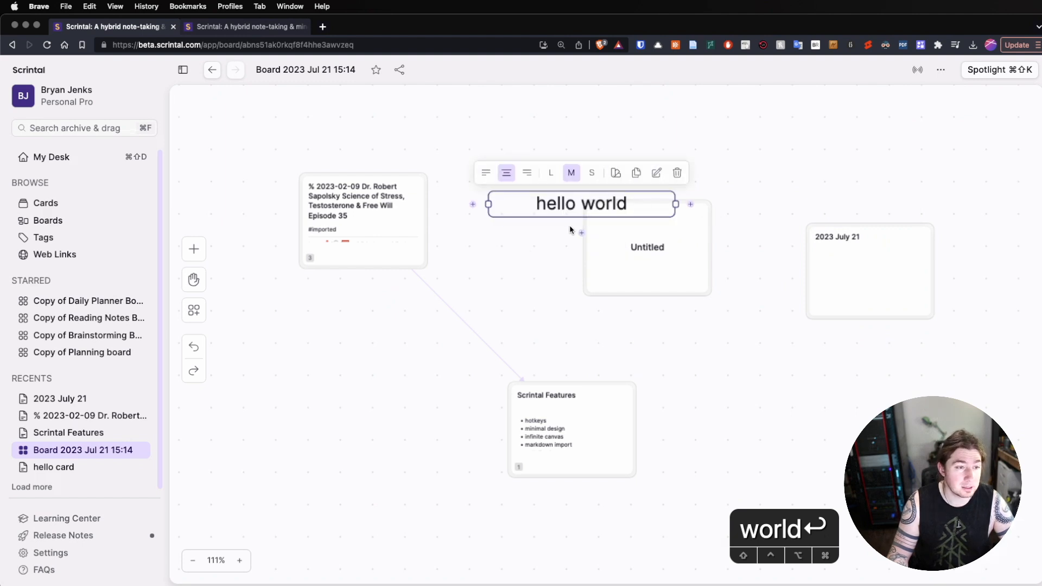
{"action": "left_click_drag", "start_coordinate": [584, 204], "coordinate": [515, 151]}
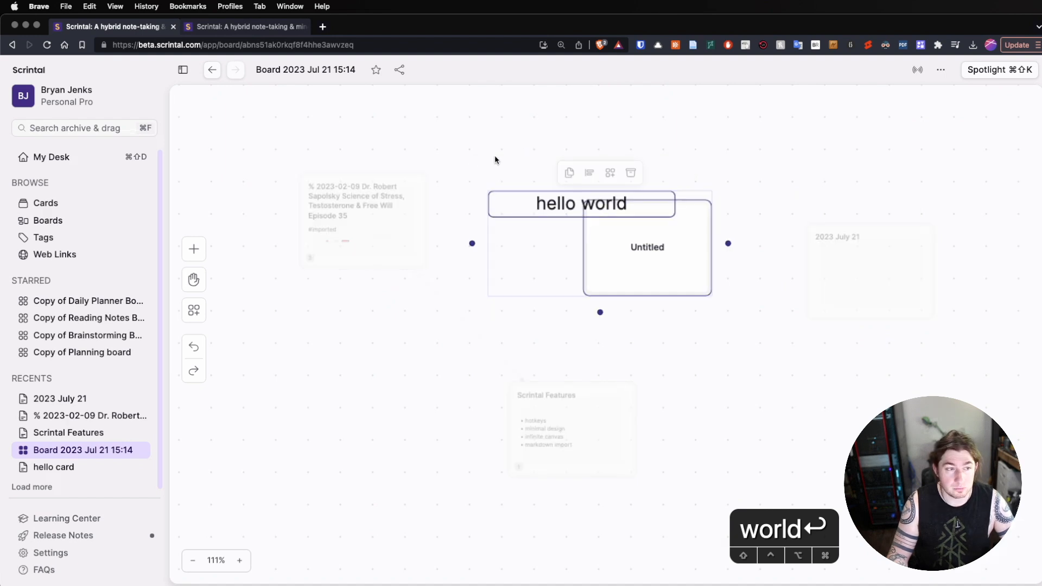
{"action": "right_click", "coordinate": [316, 290]}
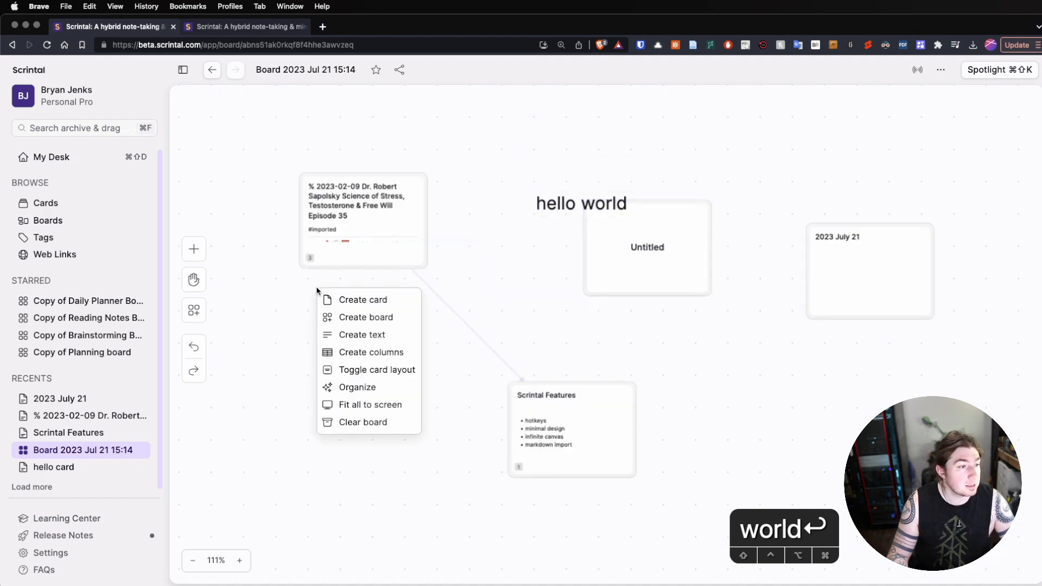
{"action": "left_click", "coordinate": [194, 280]}
- Add a columns element below the Sapolsky card and create a new card in its column, briefly opening that card's window
{"action": "left_click", "coordinate": [194, 249]}
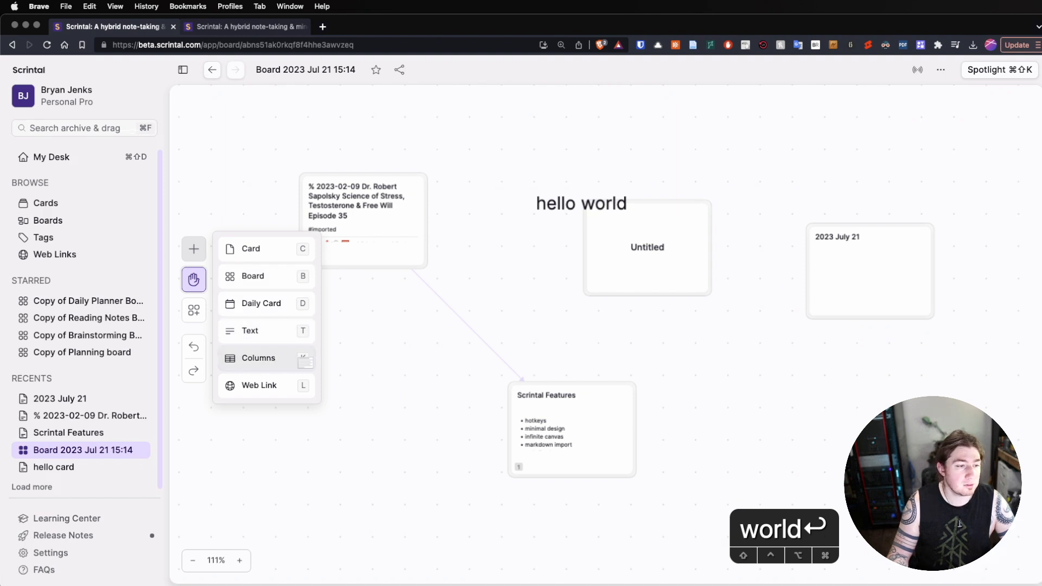
{"action": "left_click", "coordinate": [275, 360]}
{"action": "left_click", "coordinate": [323, 332]}
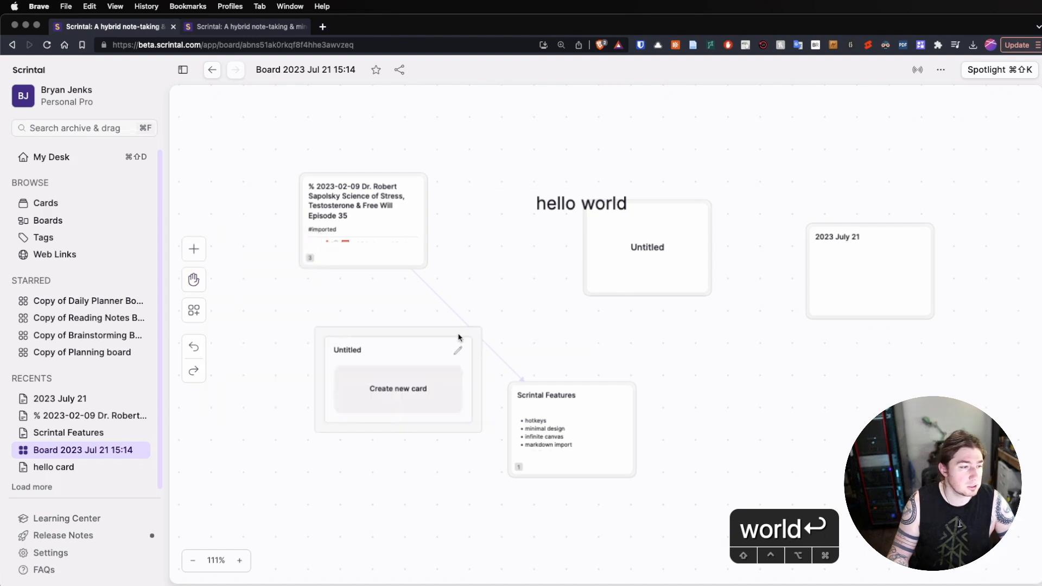
{"action": "left_click", "coordinate": [405, 384]}
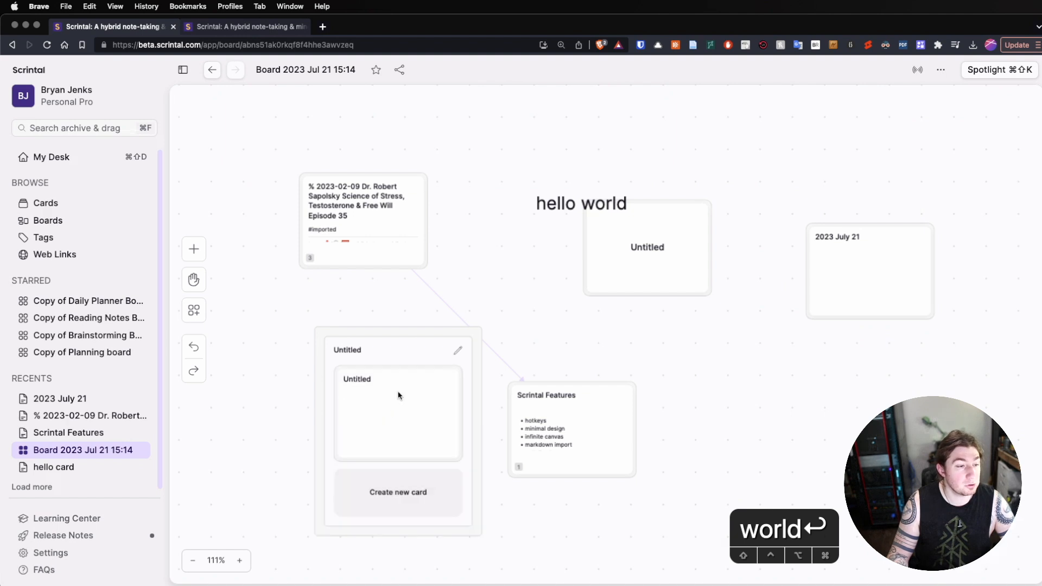
{"action": "double_click", "coordinate": [394, 409]}
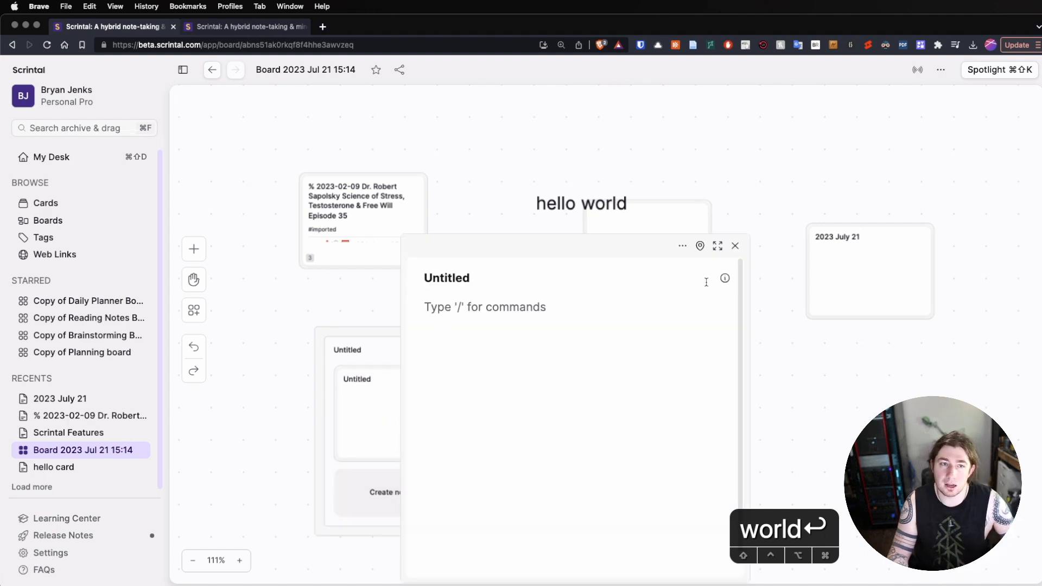
{"action": "left_click", "coordinate": [735, 246]}
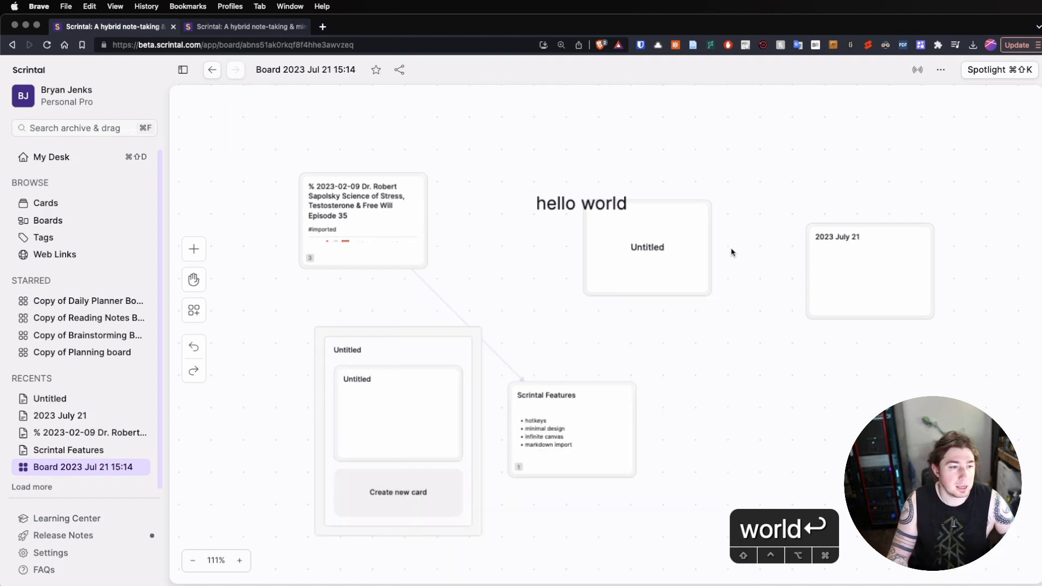
- Move the Scrintal Features card away from the columns element, to the free area below the Untitled and 2023 July 21 cards
{"action": "left_click", "coordinate": [400, 343]}
{"action": "left_click", "coordinate": [521, 434]}
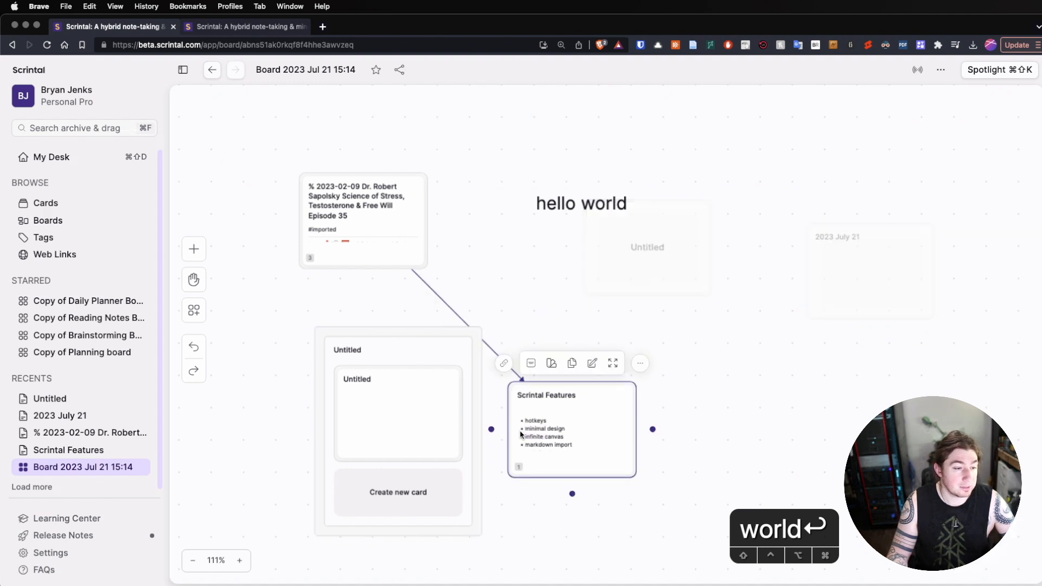
{"action": "left_click_drag", "start_coordinate": [554, 427], "coordinate": [758, 361]}
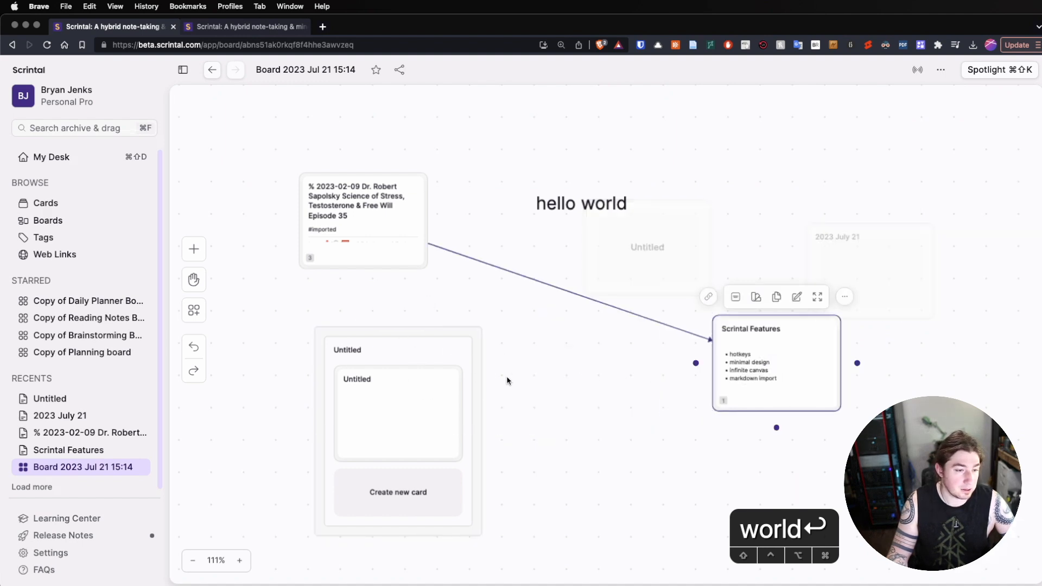
- Add a second column to the columns element below the Sapolsky card
{"action": "left_click", "coordinate": [430, 355]}
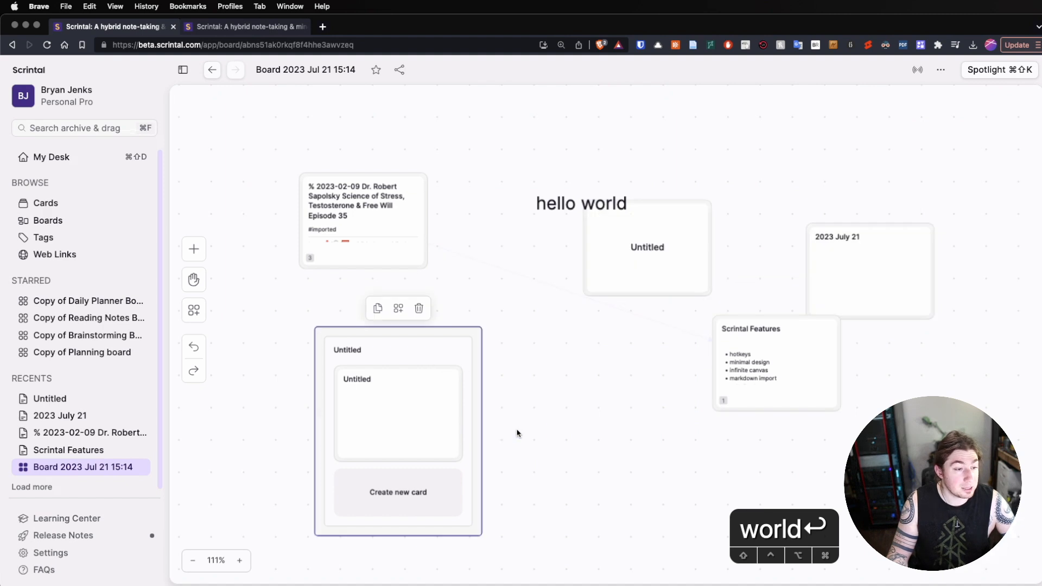
{"action": "left_click", "coordinate": [517, 433]}
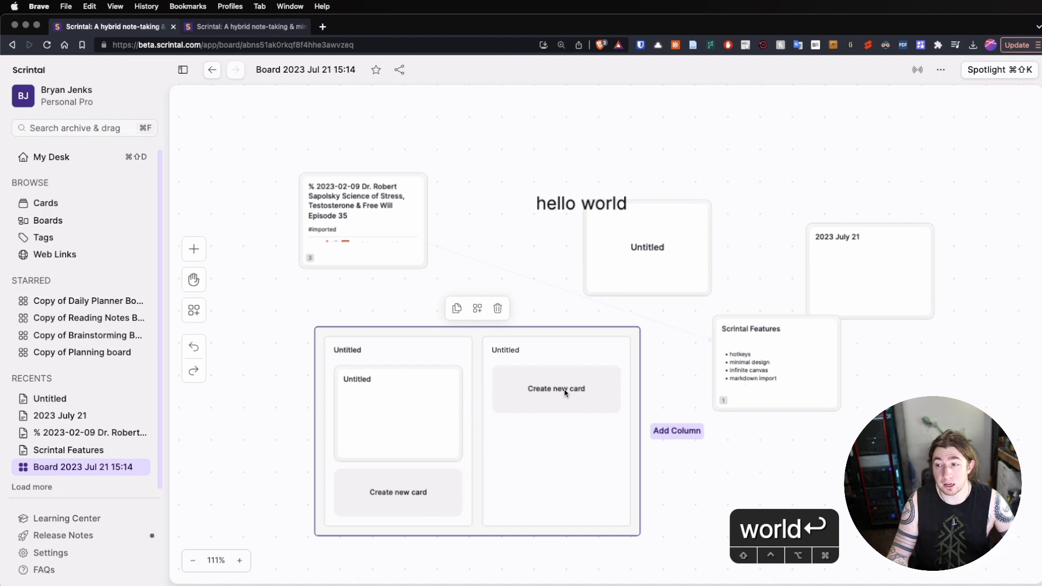
{"action": "left_click", "coordinate": [231, 283]}
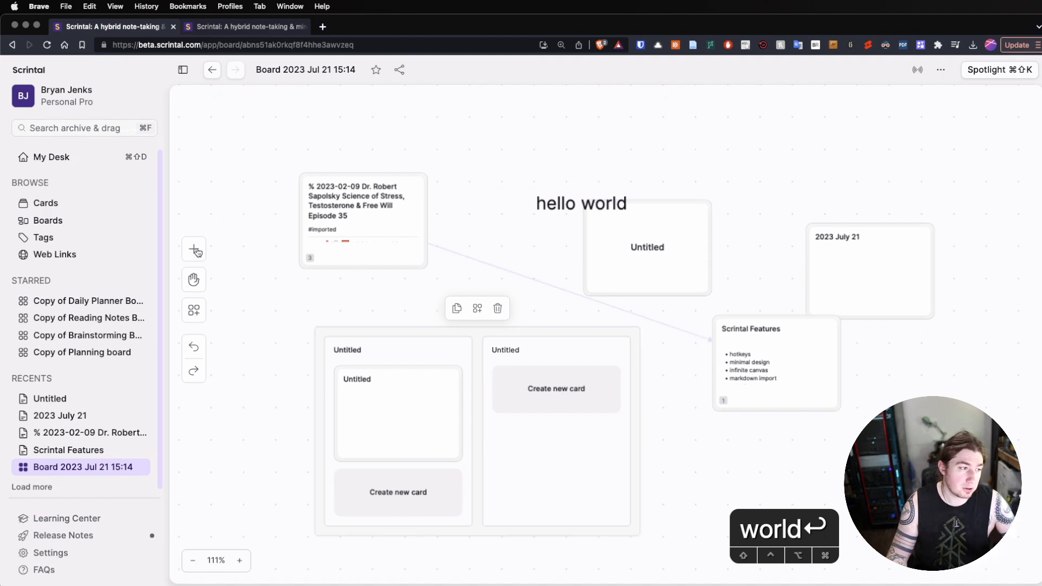
{"action": "left_click", "coordinate": [196, 250]}
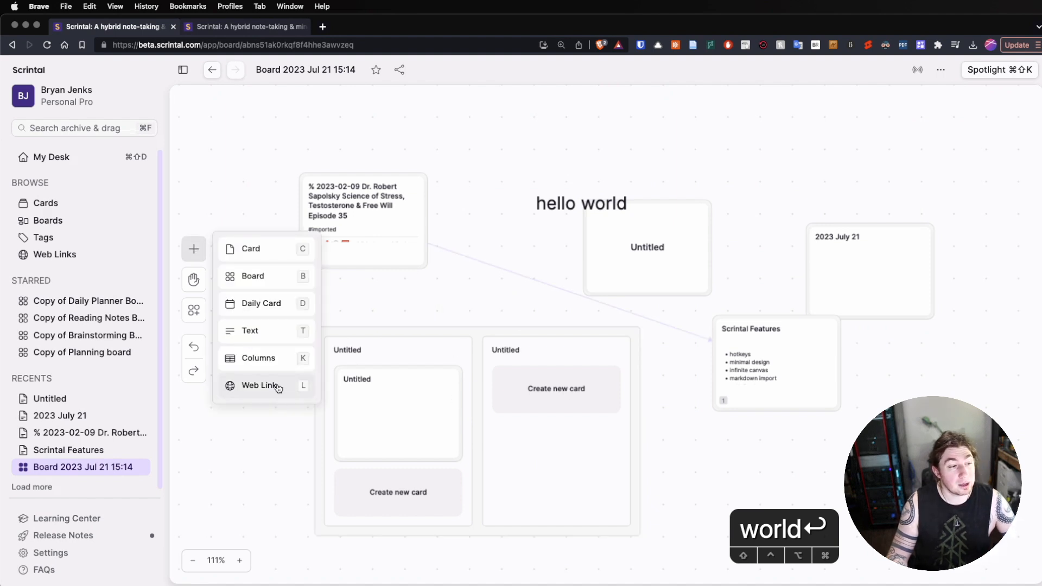
{"action": "key", "text": "l"}
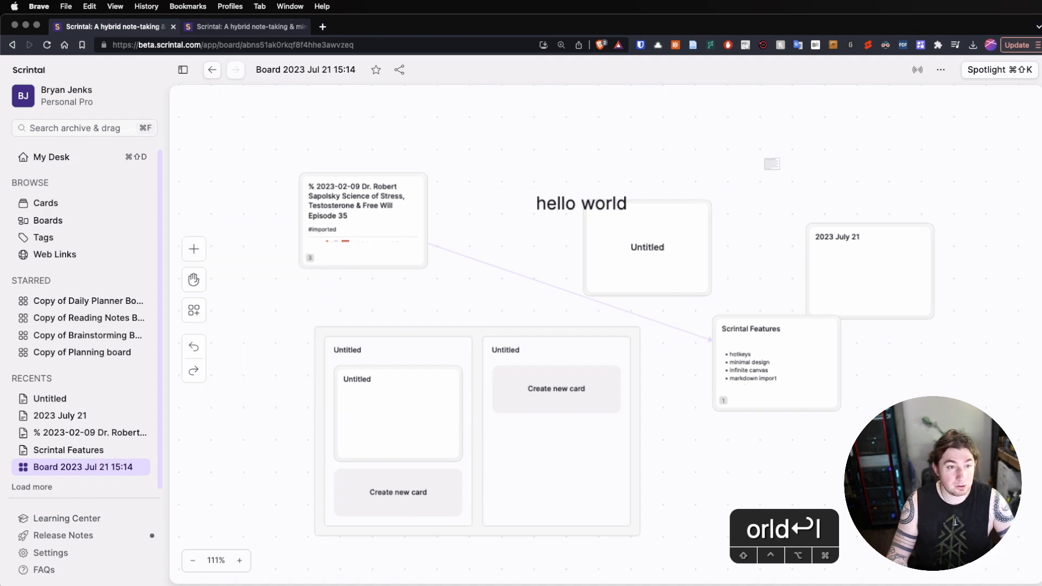
{"action": "left_click", "coordinate": [765, 160]}
{"action": "type", "text": "papa katsu"}
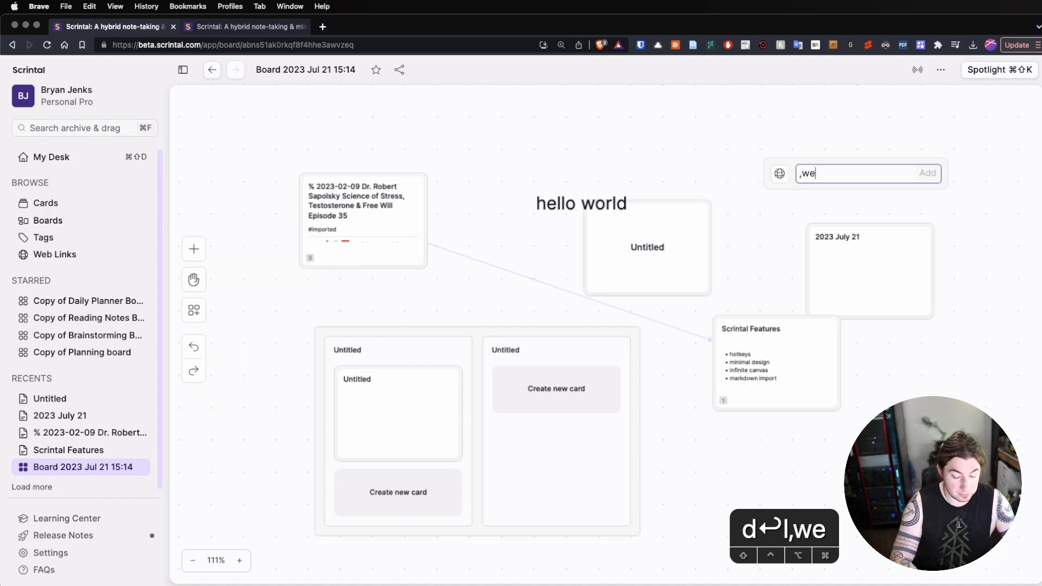
{"action": "key", "text": "super+BackSpace"}
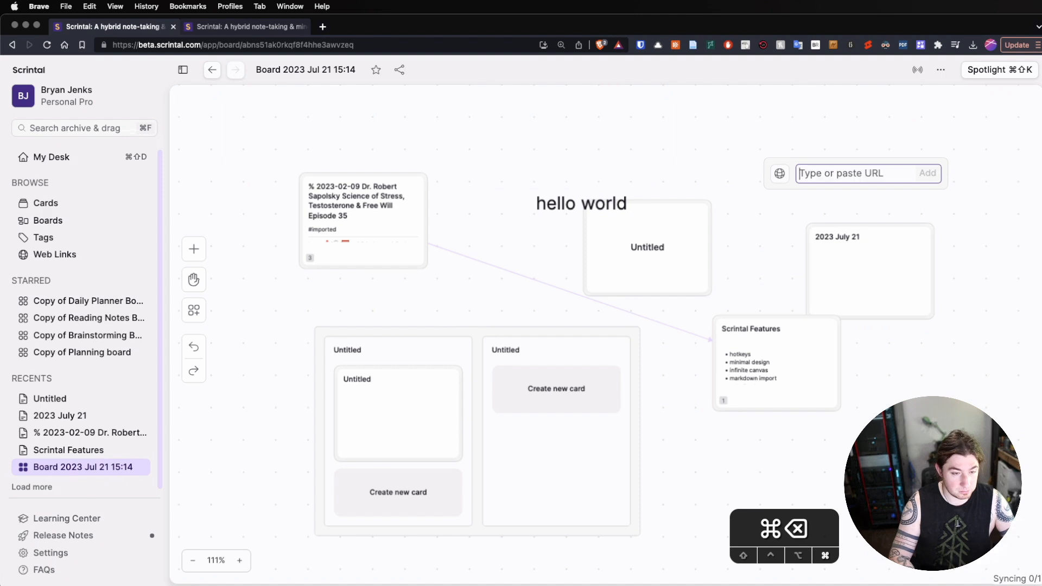
{"action": "type", "text": "google.xom"}
{"action": "key", "text": "BackSpace"}
{"action": "key", "text": "BackSpace"}
{"action": "key", "text": "BackSpace"}
{"action": "type", "text": "com"}
{"action": "key", "text": "super+Left"}
{"action": "type", "text": "www."}
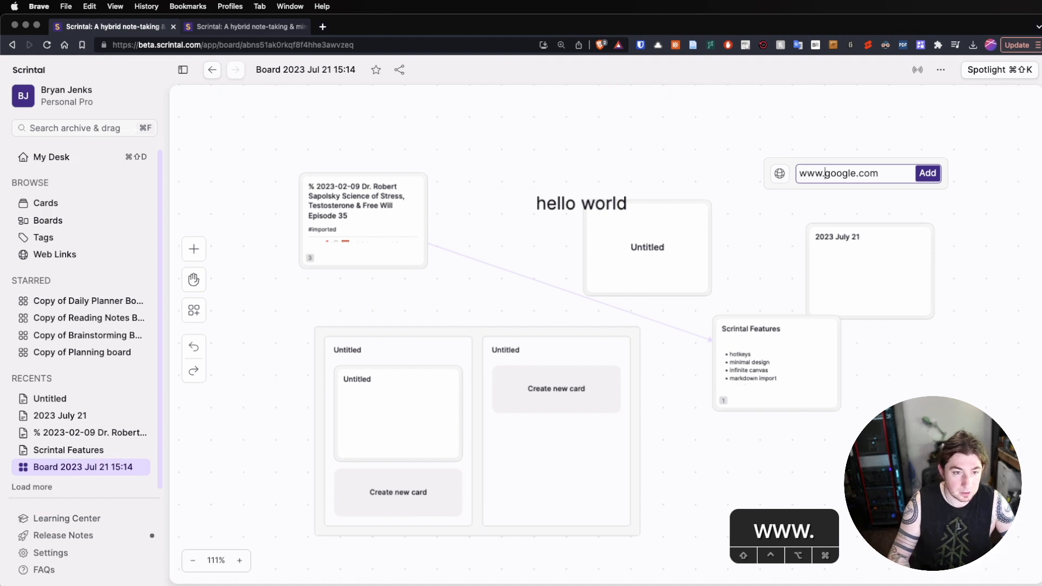
{"action": "left_click", "coordinate": [928, 173]}
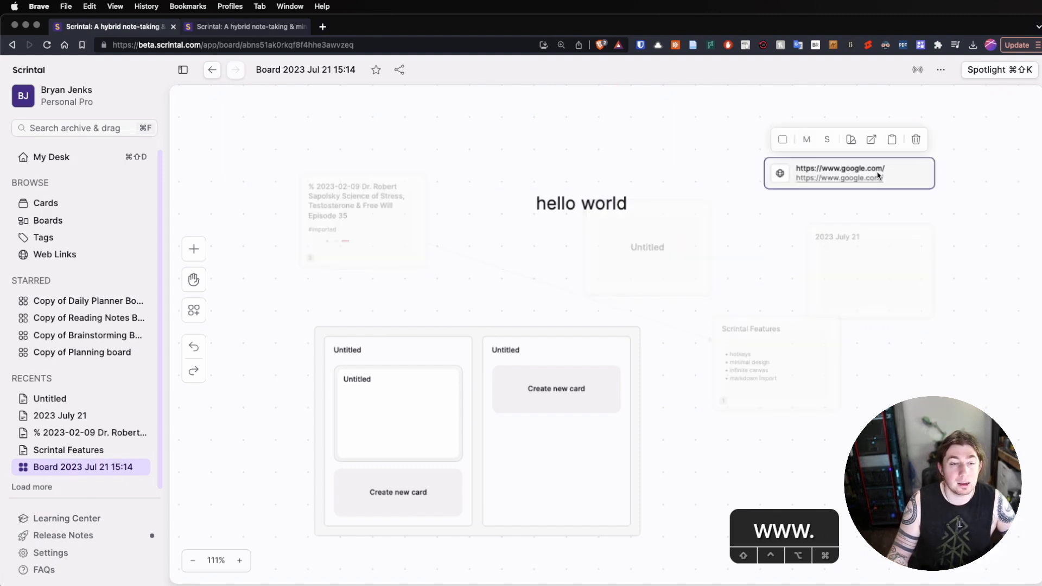
{"action": "left_click", "coordinate": [948, 177]}
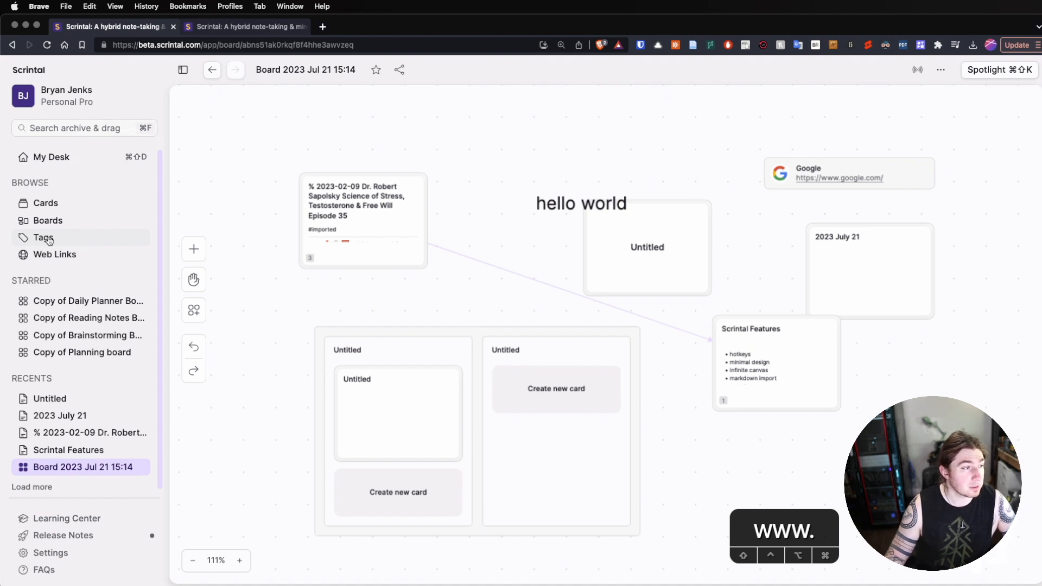
- Look through the Tags and Web Links overviews, check the Google link's options and return to Board 2023 Jul 21 15:14
{"action": "left_click", "coordinate": [70, 240]}
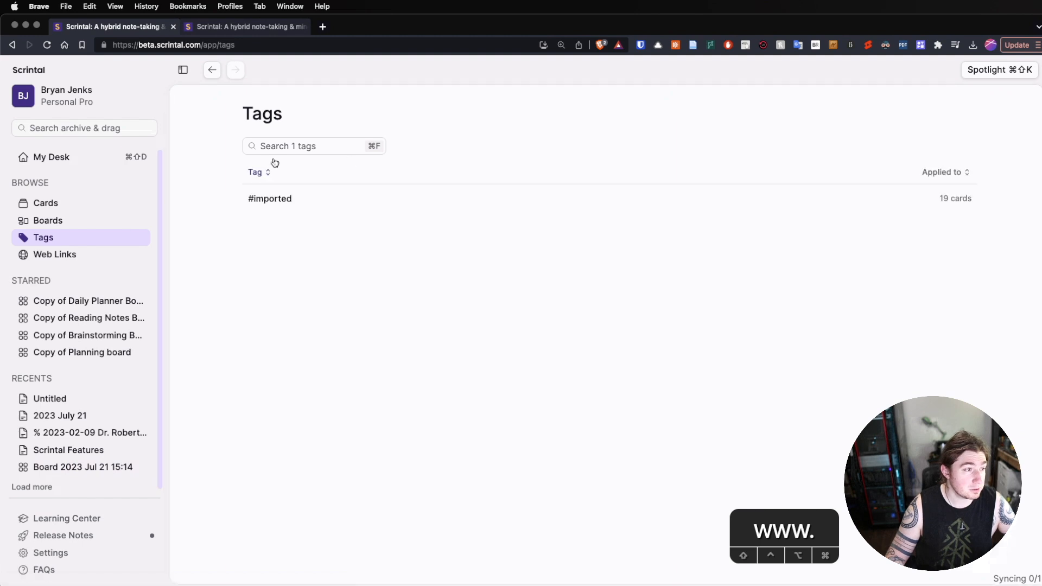
{"action": "left_click", "coordinate": [54, 256]}
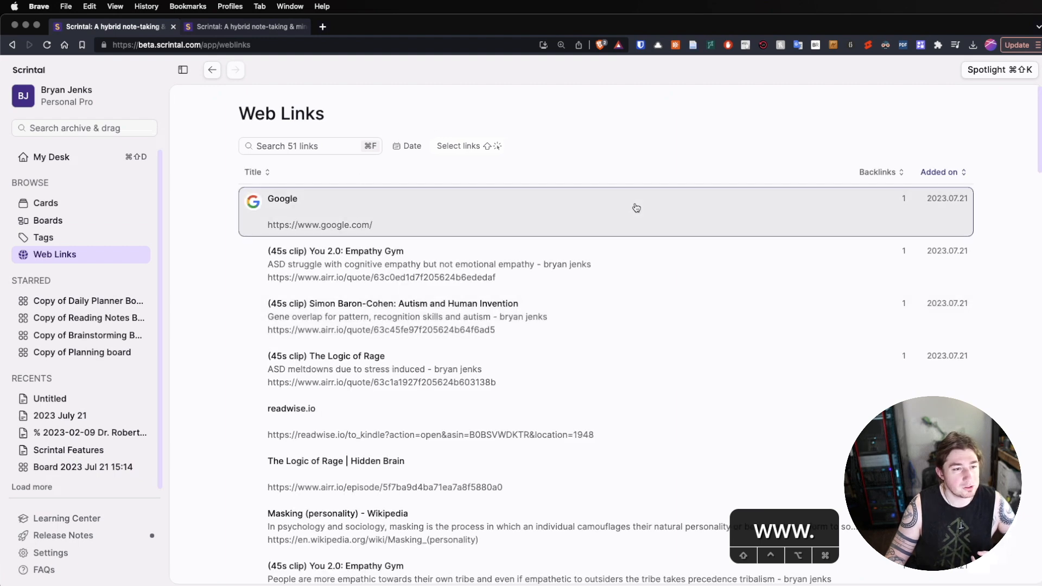
{"action": "right_click", "coordinate": [636, 207]}
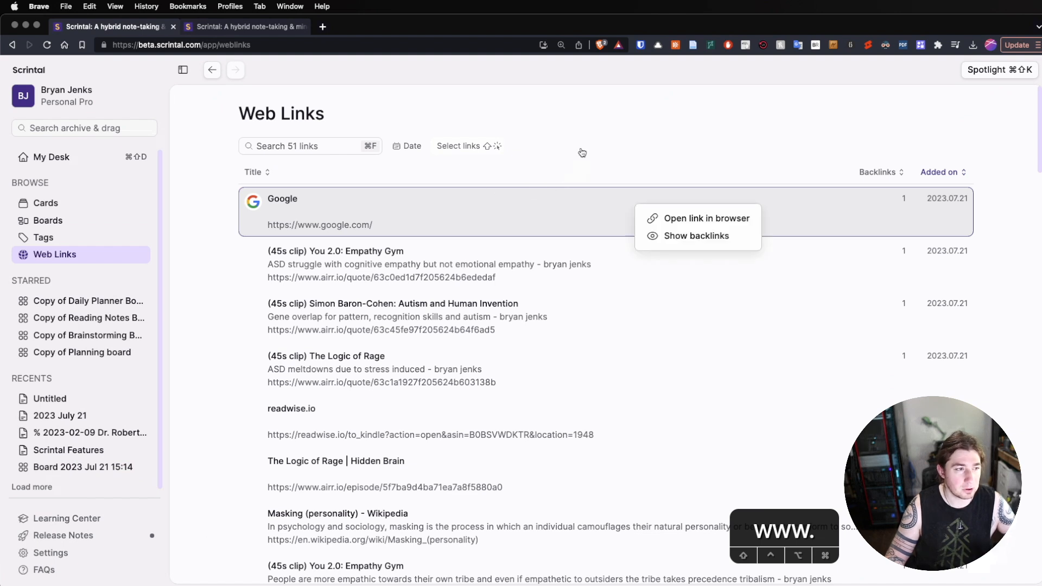
{"action": "left_click", "coordinate": [478, 147]}
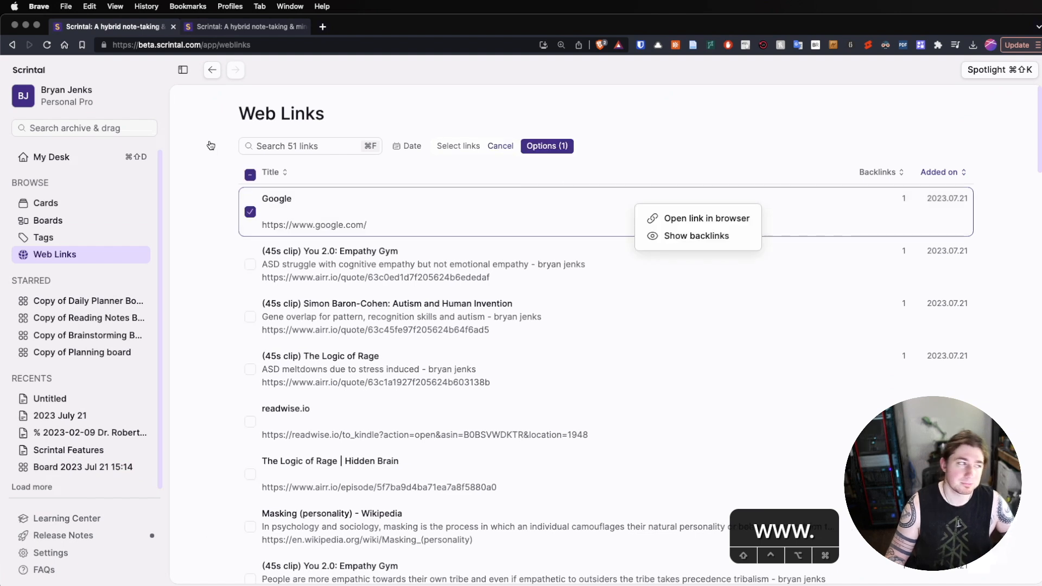
{"action": "left_click", "coordinate": [81, 201]}
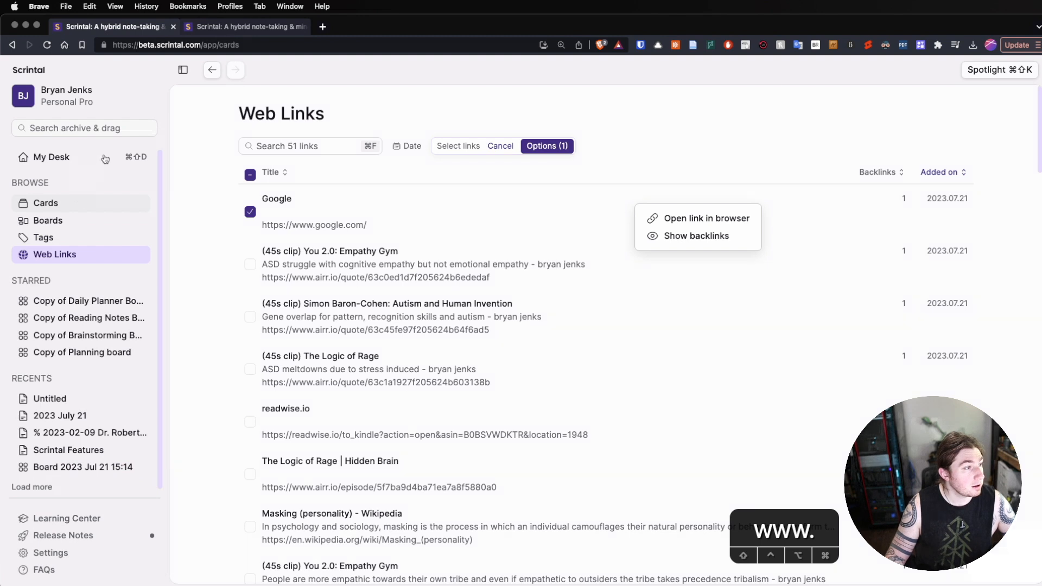
{"action": "left_click", "coordinate": [82, 417]}
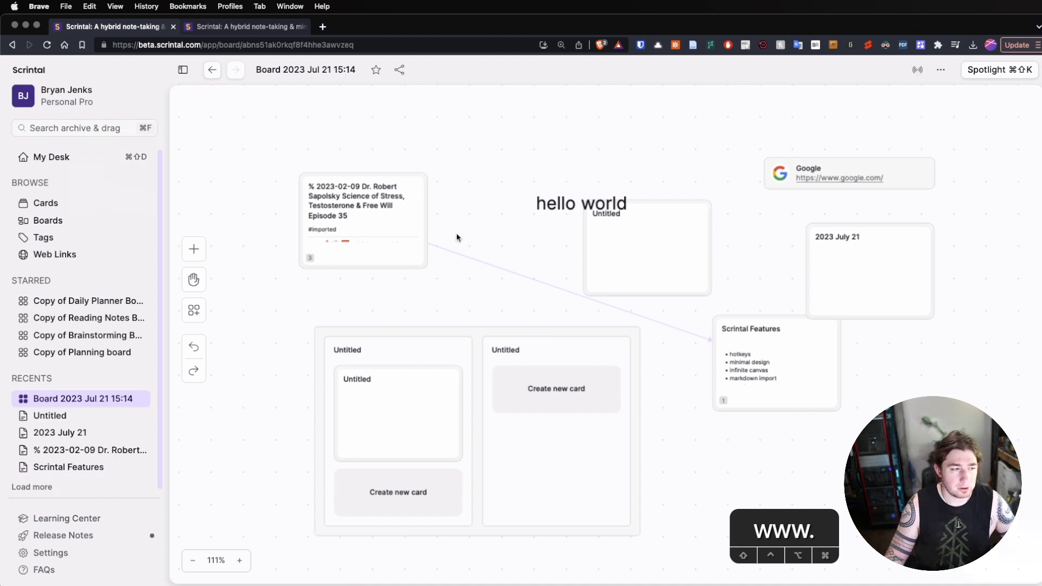
- Star the Sapolsky card on the board
{"action": "right_click", "coordinate": [680, 247]}
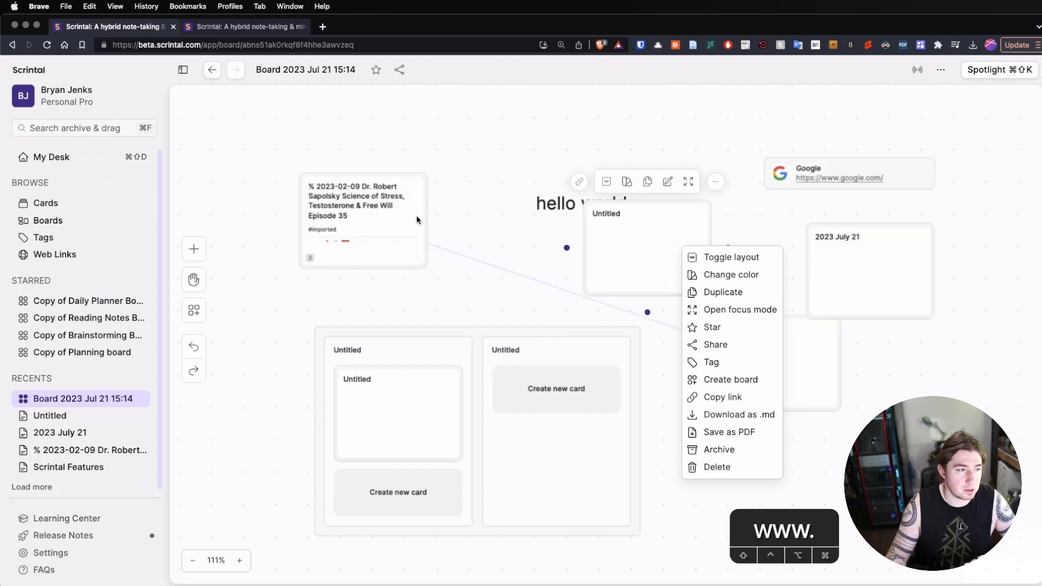
{"action": "right_click", "coordinate": [387, 209]}
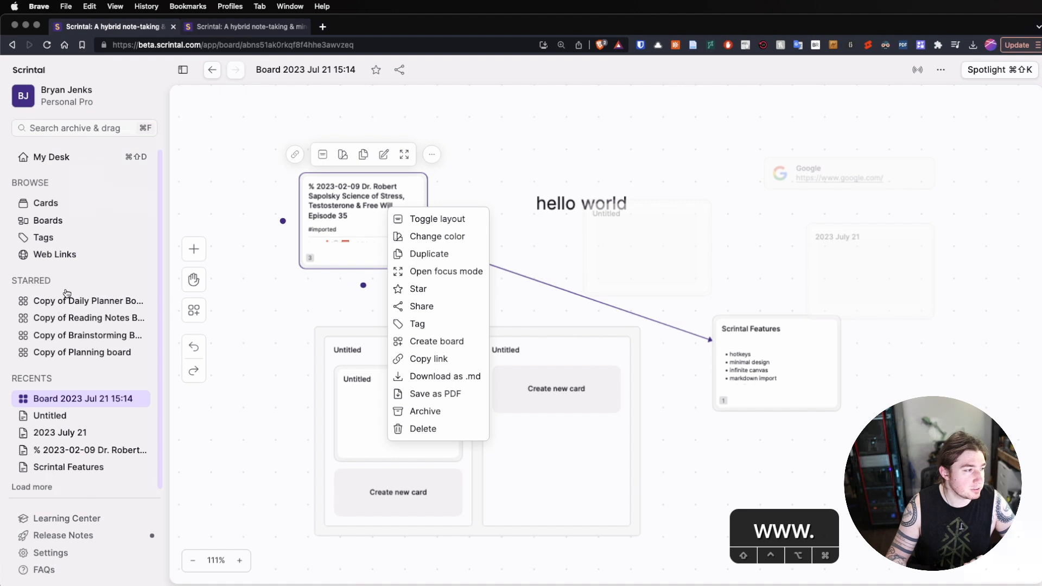
{"action": "left_click", "coordinate": [407, 289]}
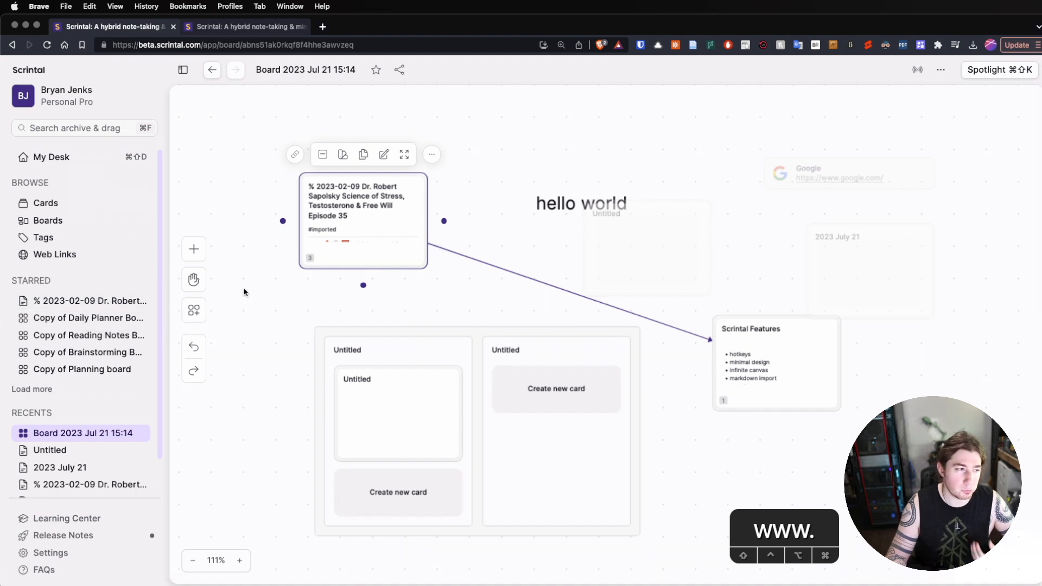
- Review the actions available for the starred Sapolsky card and close the list without choosing one
{"action": "right_click", "coordinate": [266, 273]}
{"action": "right_click", "coordinate": [372, 217]}
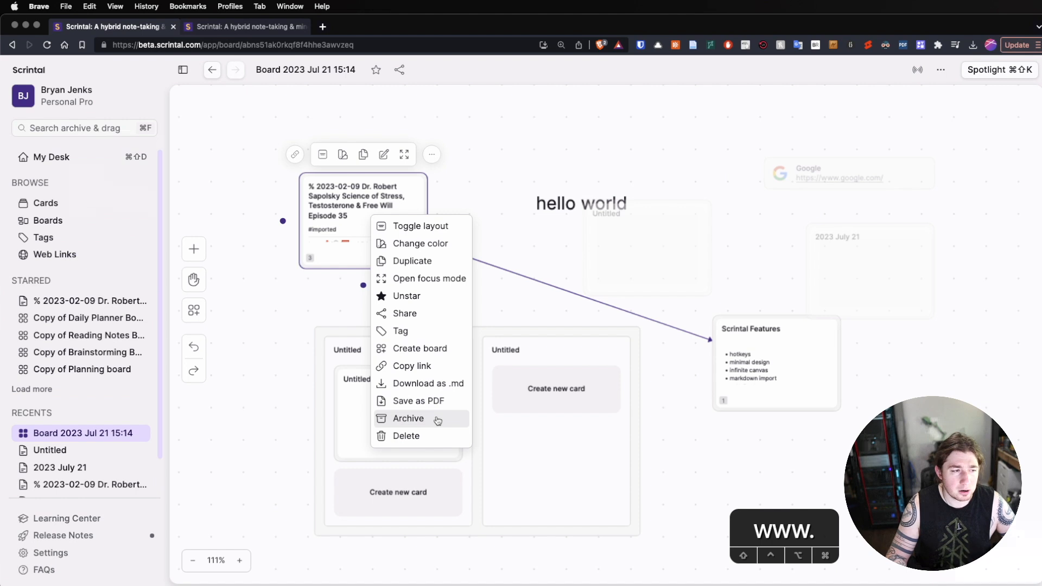
{"action": "left_click", "coordinate": [746, 260]}
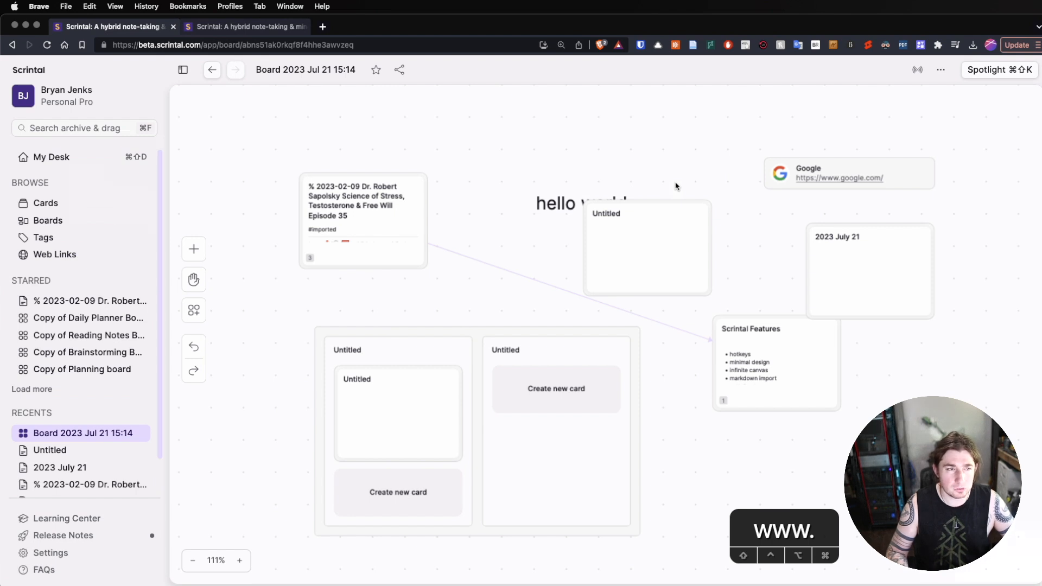
{"action": "key", "text": "super+Tab"}
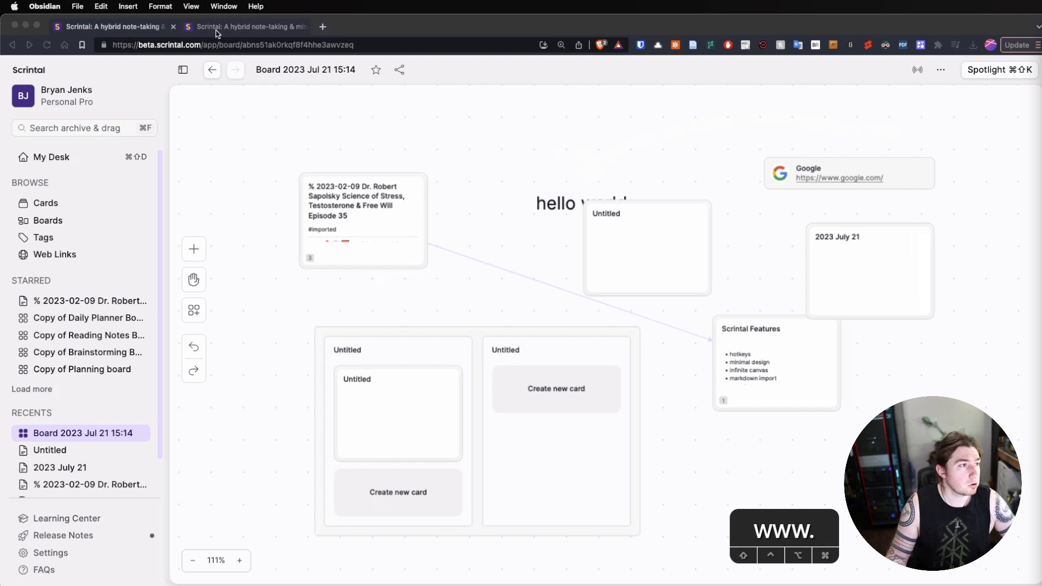
{"action": "left_click", "coordinate": [152, 30]}
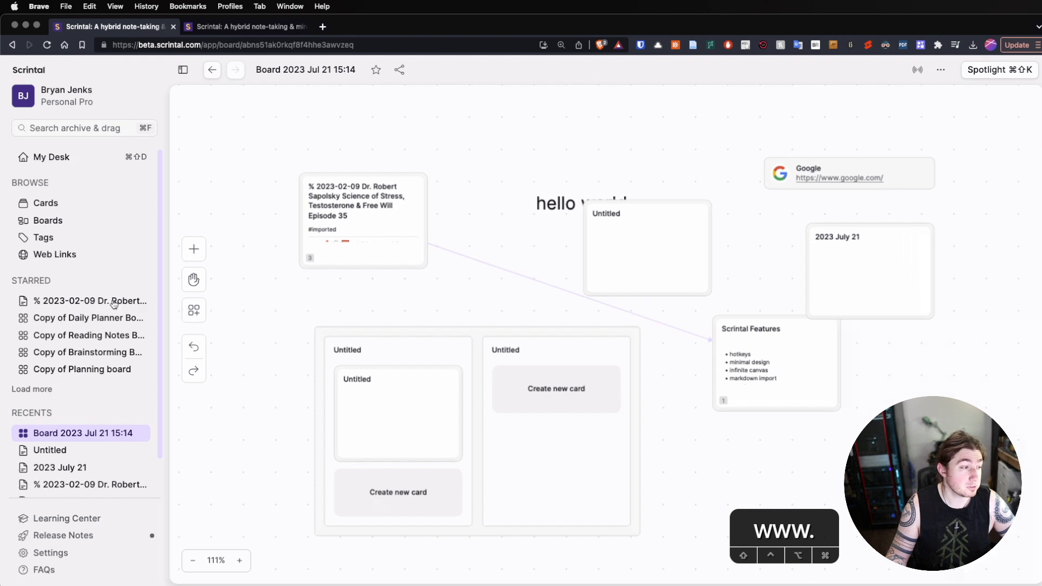
- Open the Cards overview and view its import and export options without running either
{"action": "left_click", "coordinate": [67, 210]}
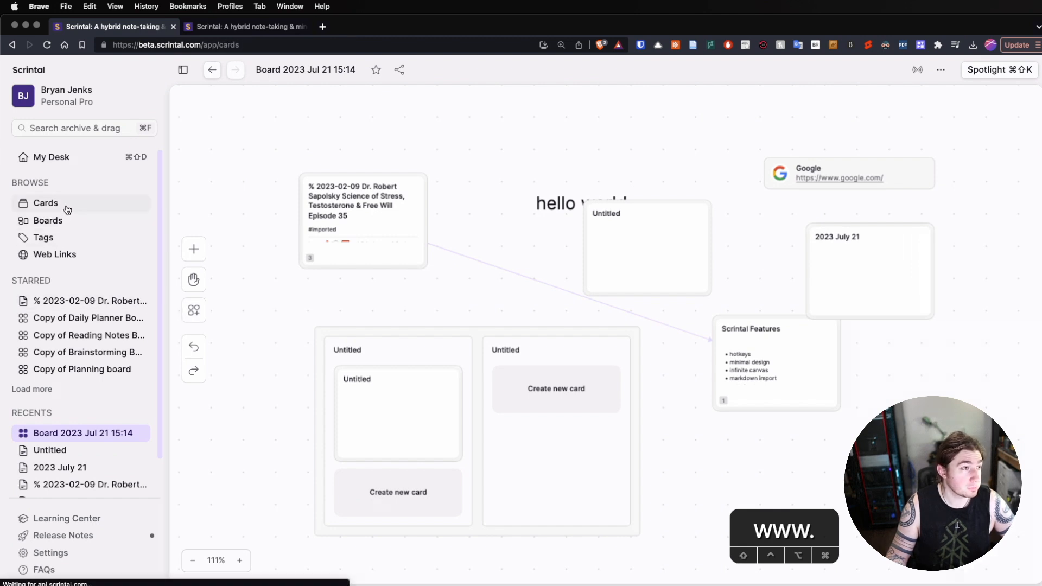
{"action": "left_click", "coordinate": [942, 71]}
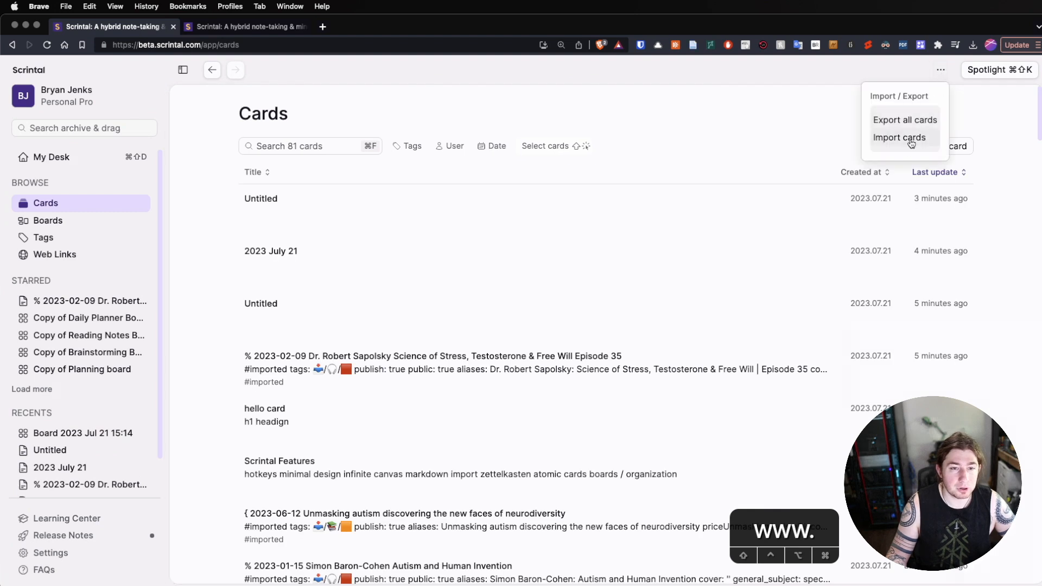
{"action": "left_click", "coordinate": [778, 71]}
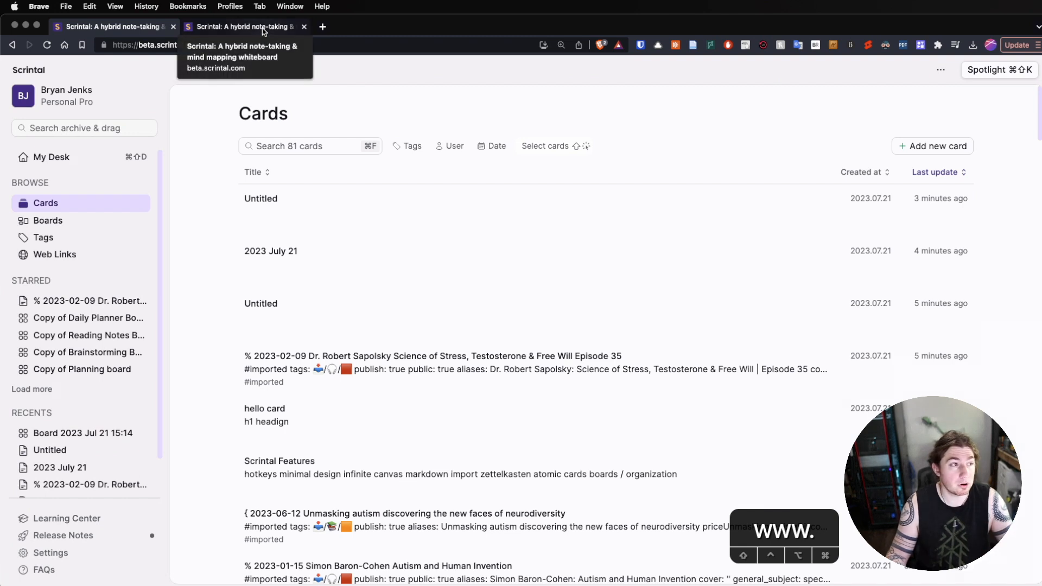
- Create a new board from the selected #imported cards in the Cards overview of the other browser tab
{"action": "left_click", "coordinate": [262, 31]}
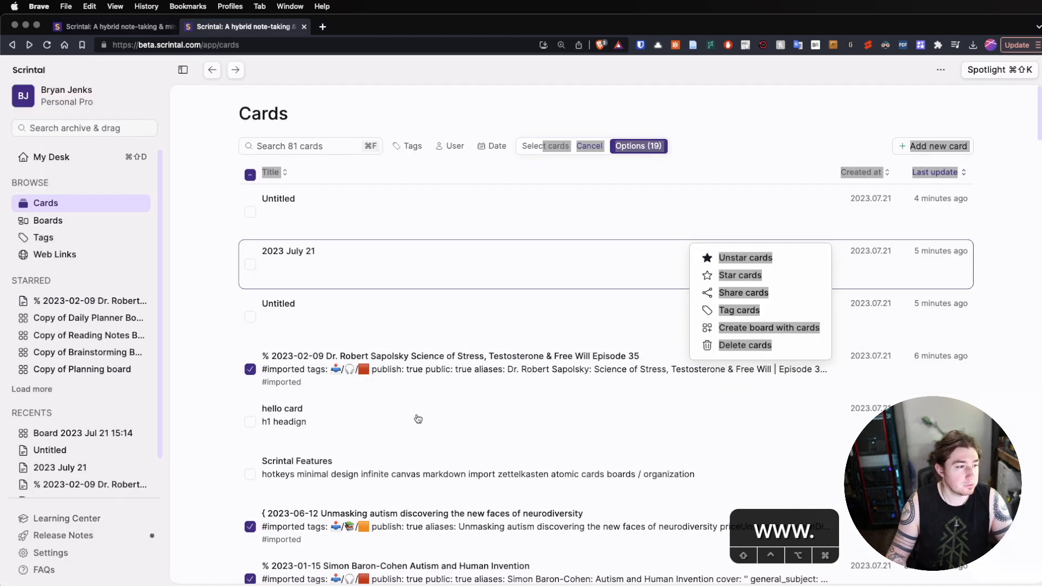
{"action": "scroll", "coordinate": [364, 295], "scroll_direction": "down", "scroll_amount": 3}
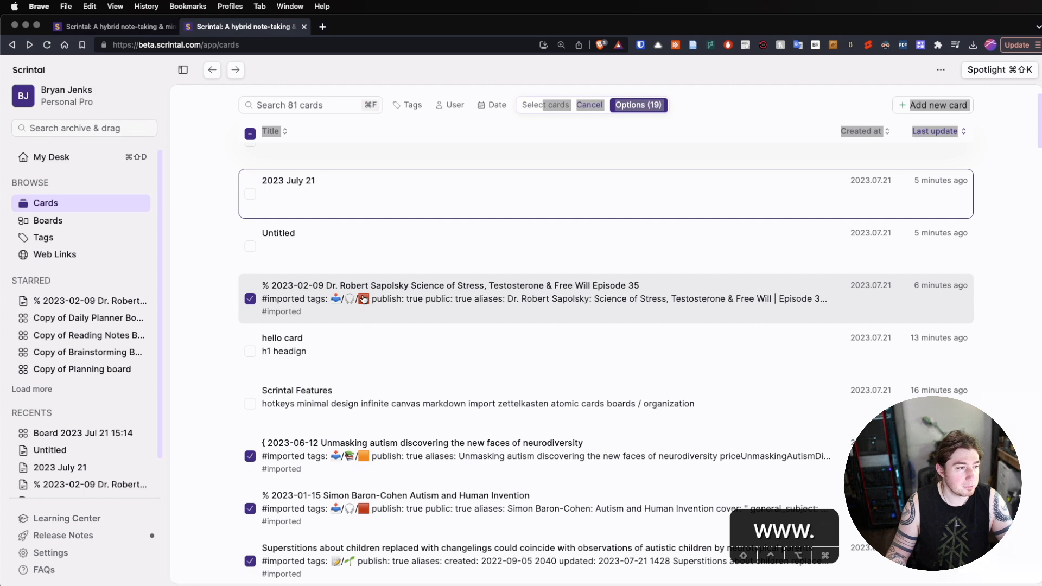
{"action": "scroll", "coordinate": [361, 290], "scroll_direction": "down", "scroll_amount": 1}
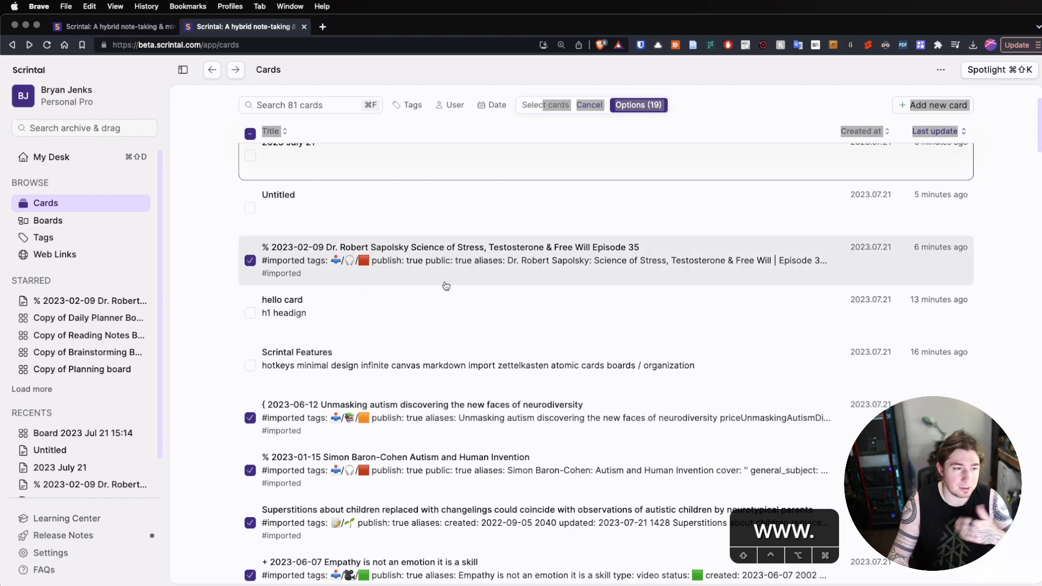
{"action": "left_click", "coordinate": [481, 262]}
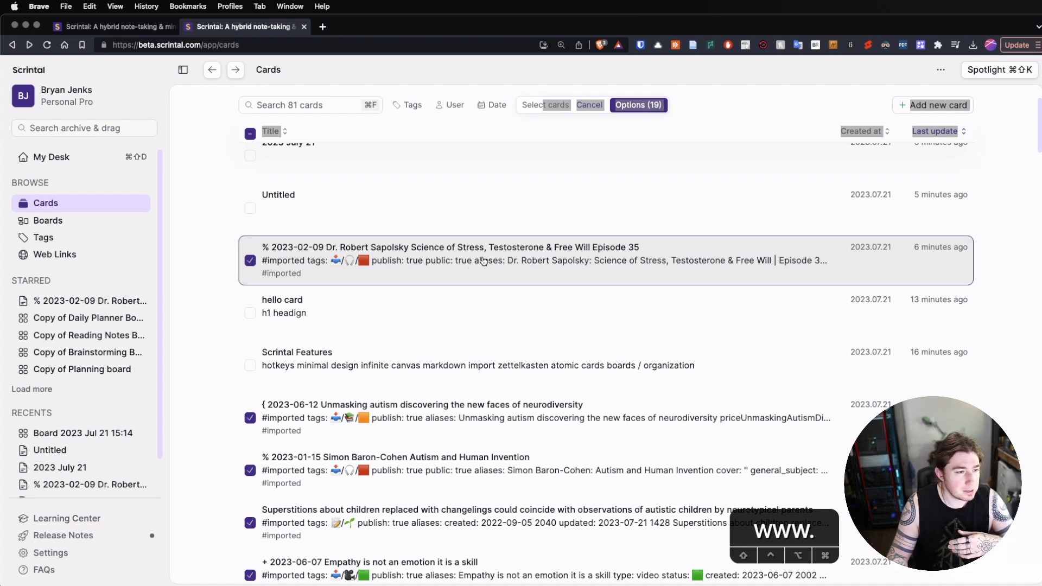
{"action": "right_click", "coordinate": [484, 261]}
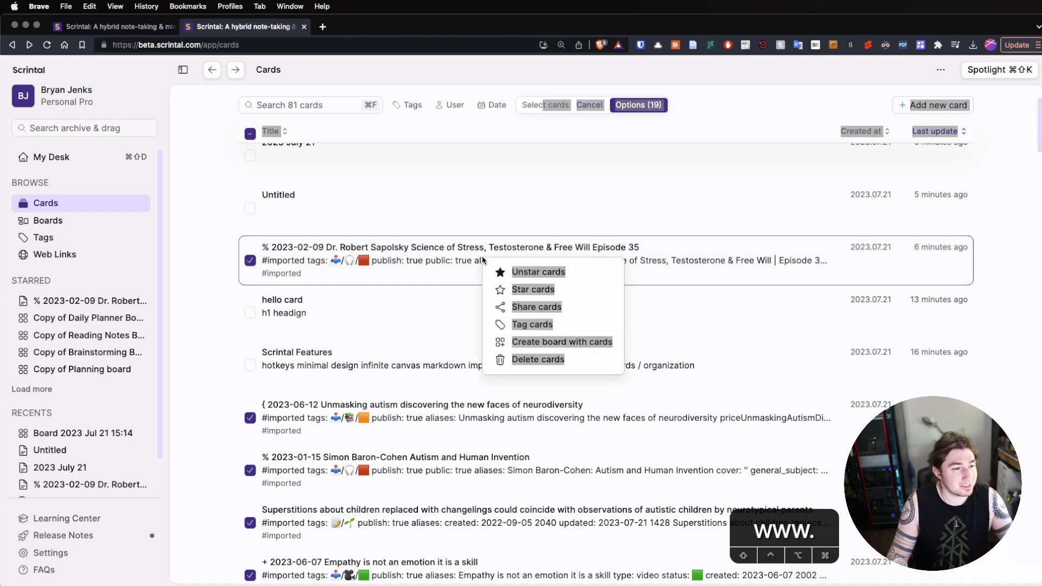
{"action": "left_click", "coordinate": [591, 343]}
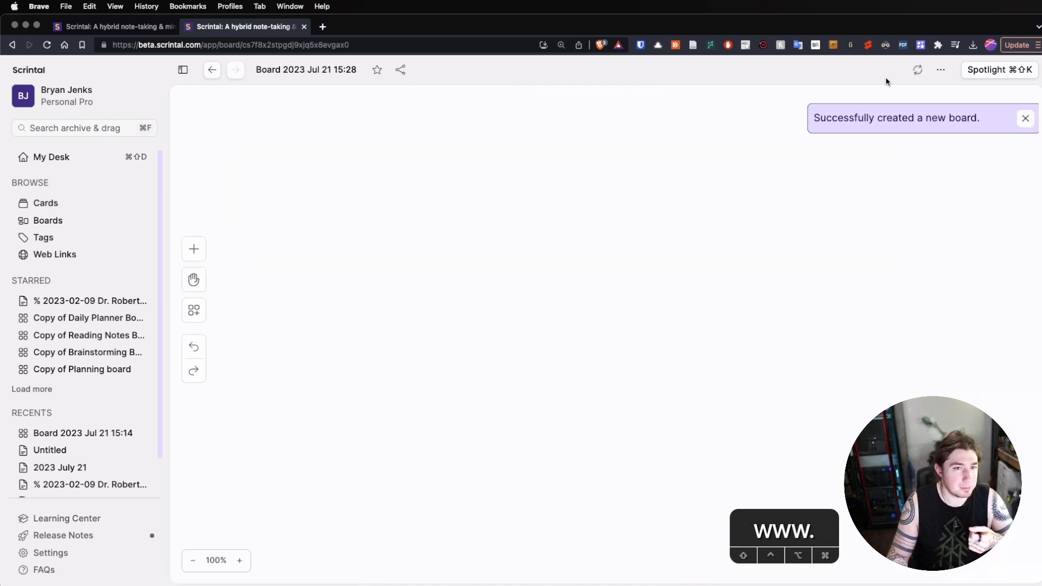
- Rename the new board as Autism Research
{"action": "left_click", "coordinate": [943, 71]}
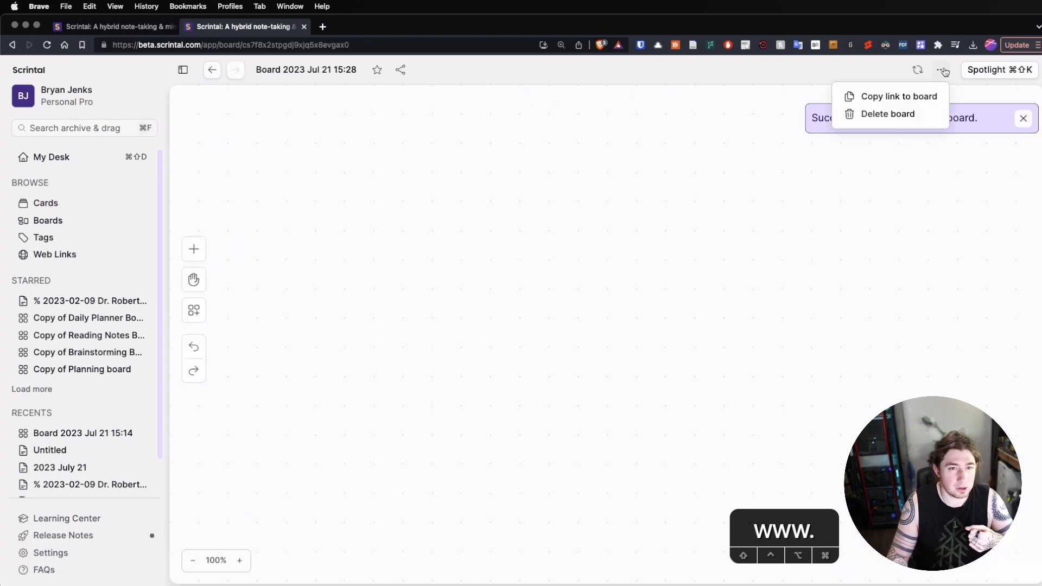
{"action": "left_click", "coordinate": [313, 71]}
{"action": "left_click", "coordinate": [313, 71]}
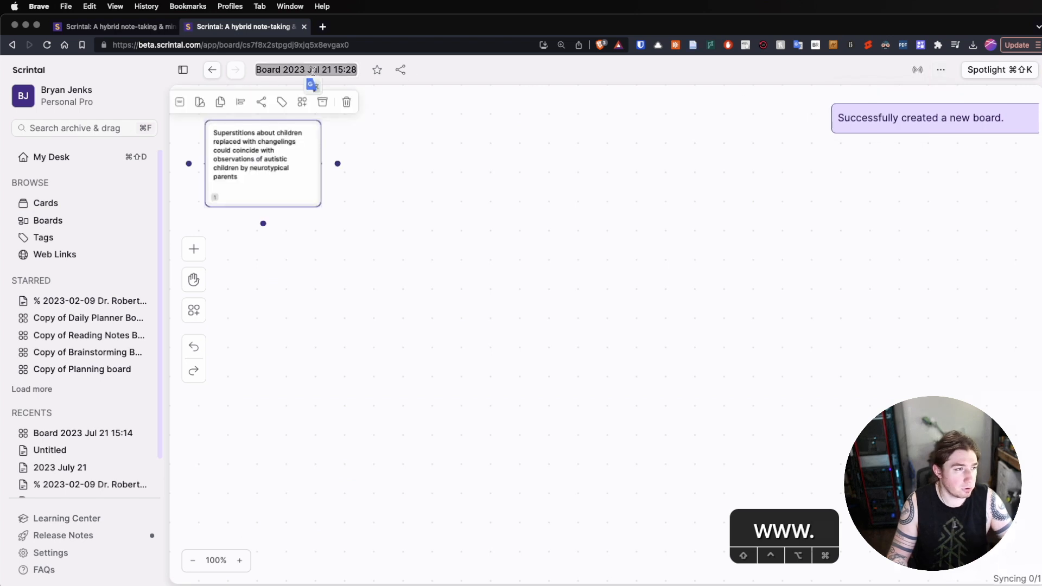
{"action": "type", "text": "Auti"}
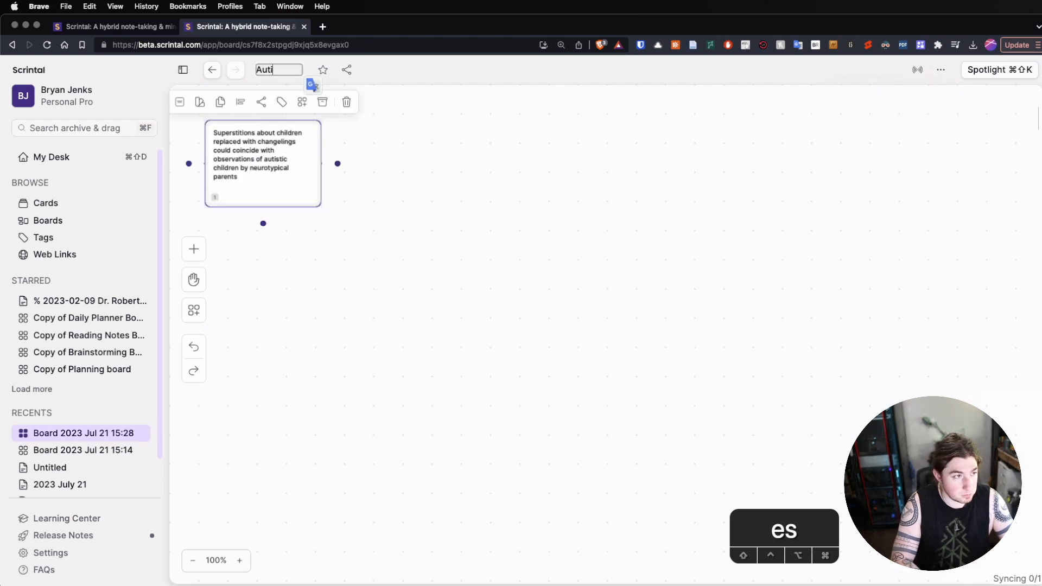
{"action": "type", "text": "sm Research"}
{"action": "key", "text": "Return"}
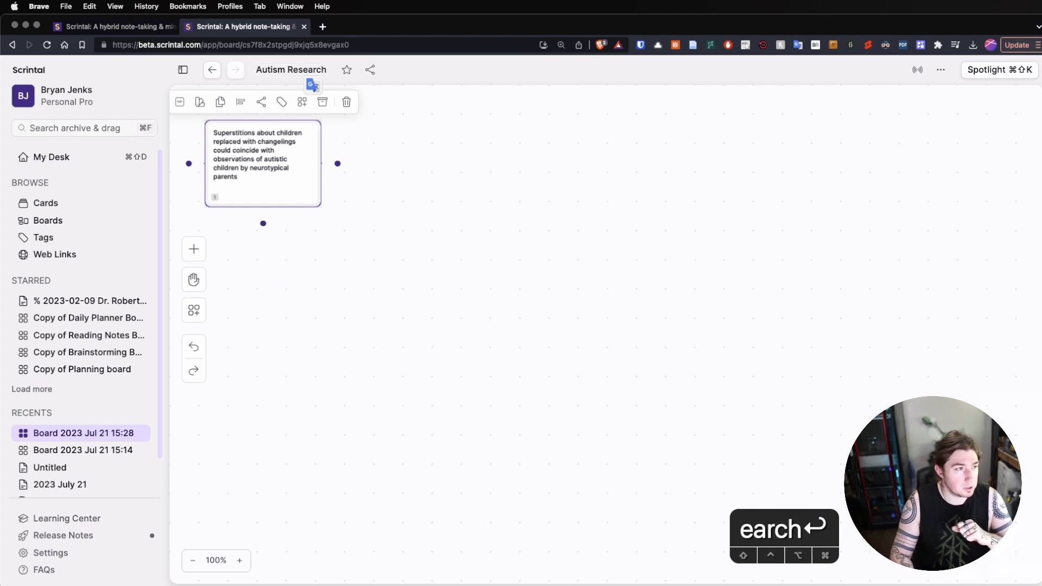
- Move the stacked cards into open space, organize them across the Autism Research board, and fit them all to the screen
{"action": "left_click_drag", "start_coordinate": [366, 182], "coordinate": [560, 251]}
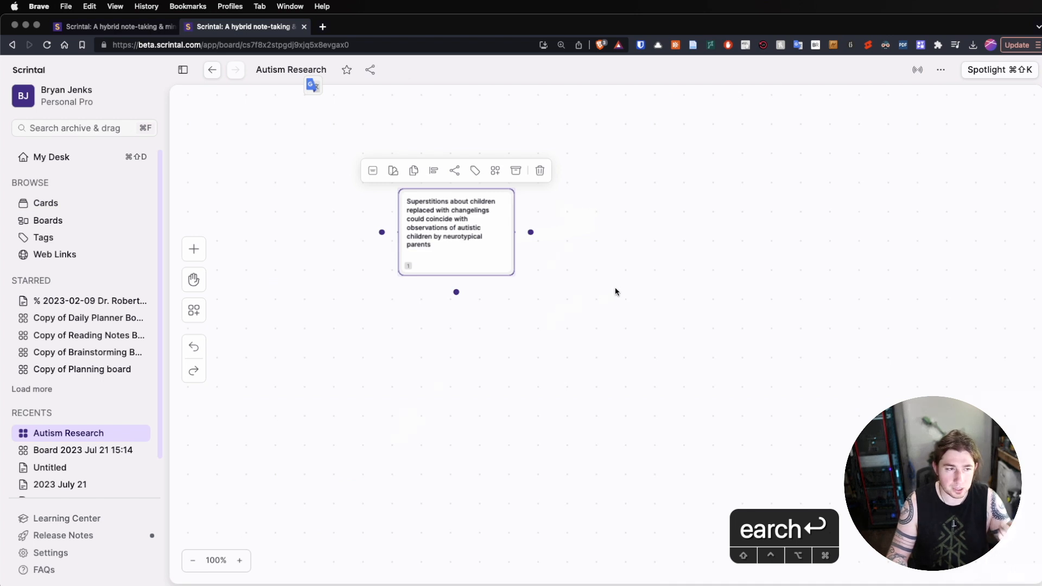
{"action": "key", "text": "super+shift+o"}
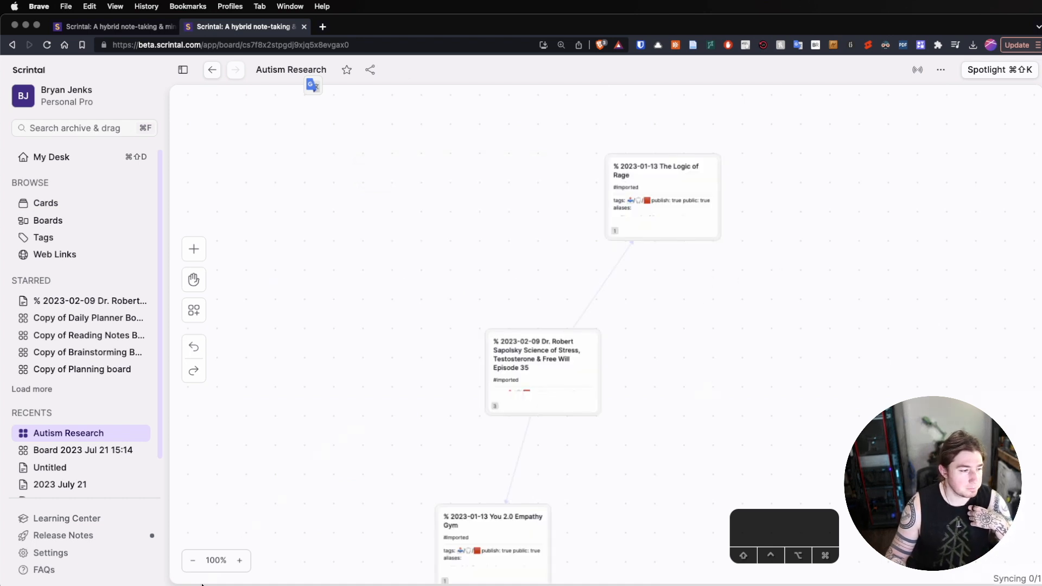
{"action": "right_click", "coordinate": [412, 300]}
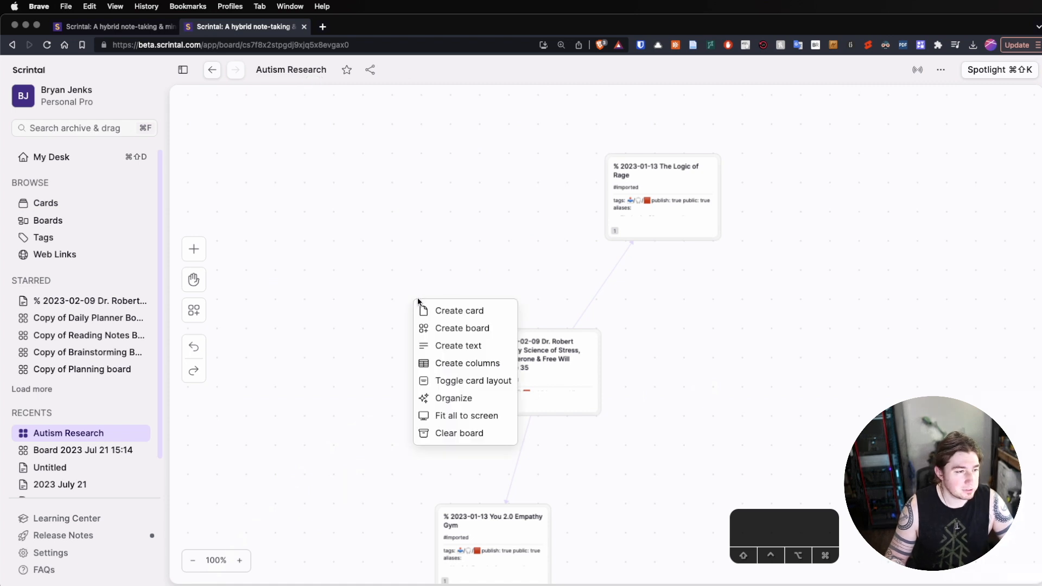
{"action": "left_click", "coordinate": [481, 422]}
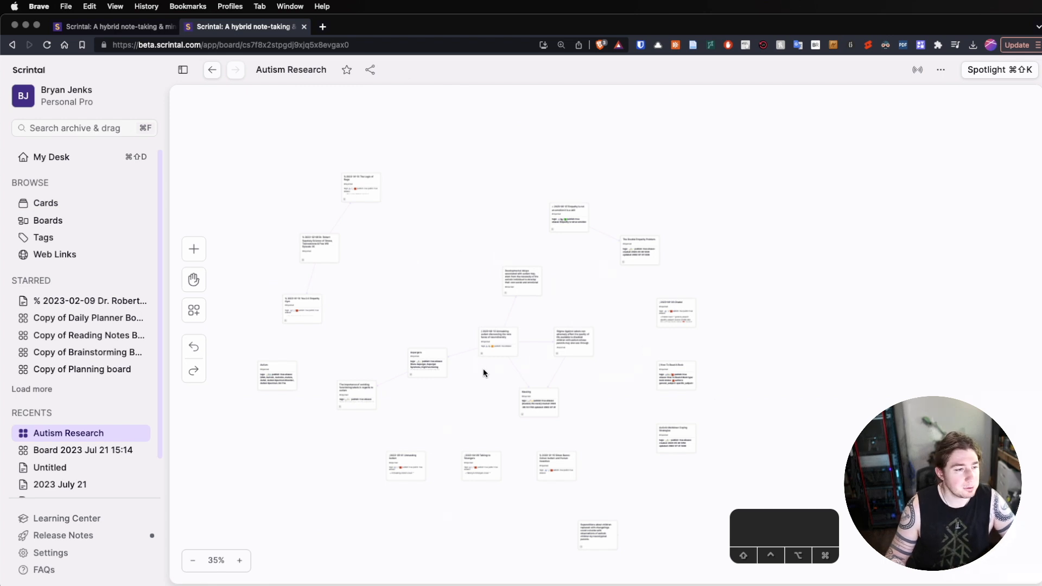
- Examine how the organized cards are grouped and linked across the Autism Research board
{"action": "scroll", "coordinate": [483, 369], "scroll_direction": "up", "scroll_amount": 2}
{"action": "key", "text": "space"}
{"action": "key", "text": "space"}
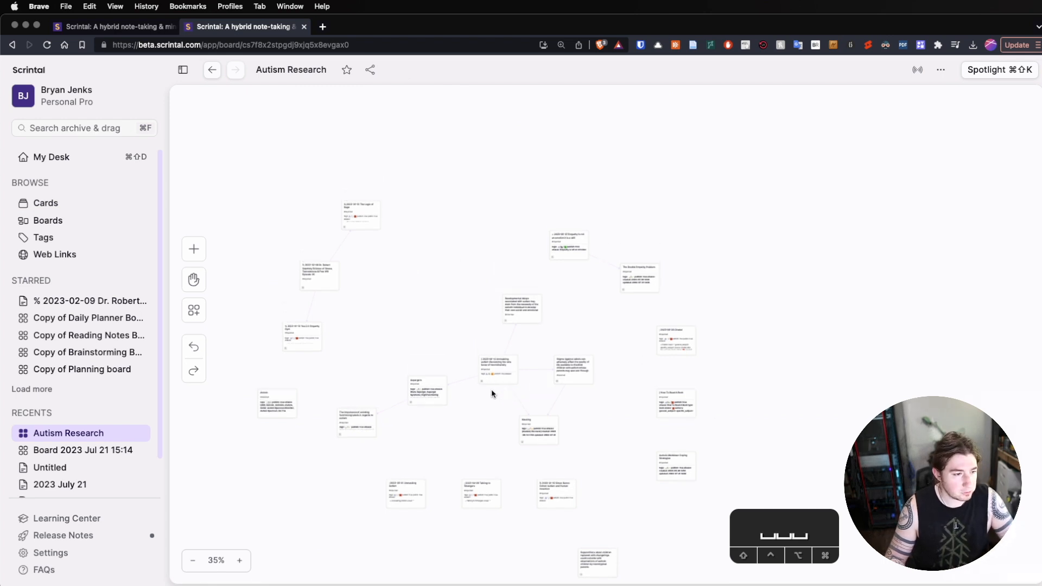
{"action": "scroll", "coordinate": [495, 391], "scroll_direction": "up", "scroll_amount": 2}
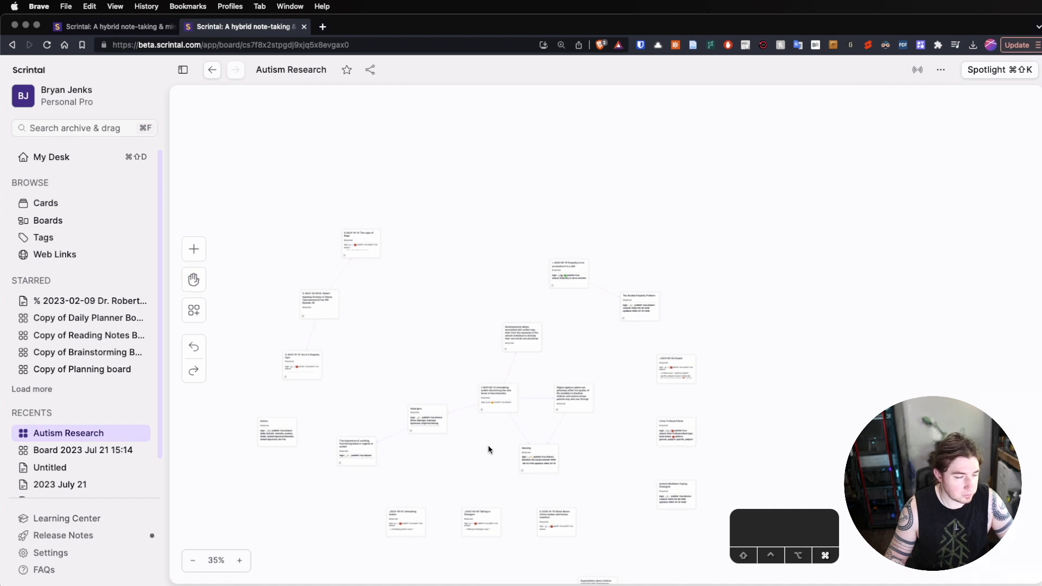
{"action": "scroll", "coordinate": [497, 421], "scroll_direction": "up", "scroll_amount": 3}
{"action": "scroll", "coordinate": [511, 408], "scroll_direction": "up", "scroll_amount": 5}
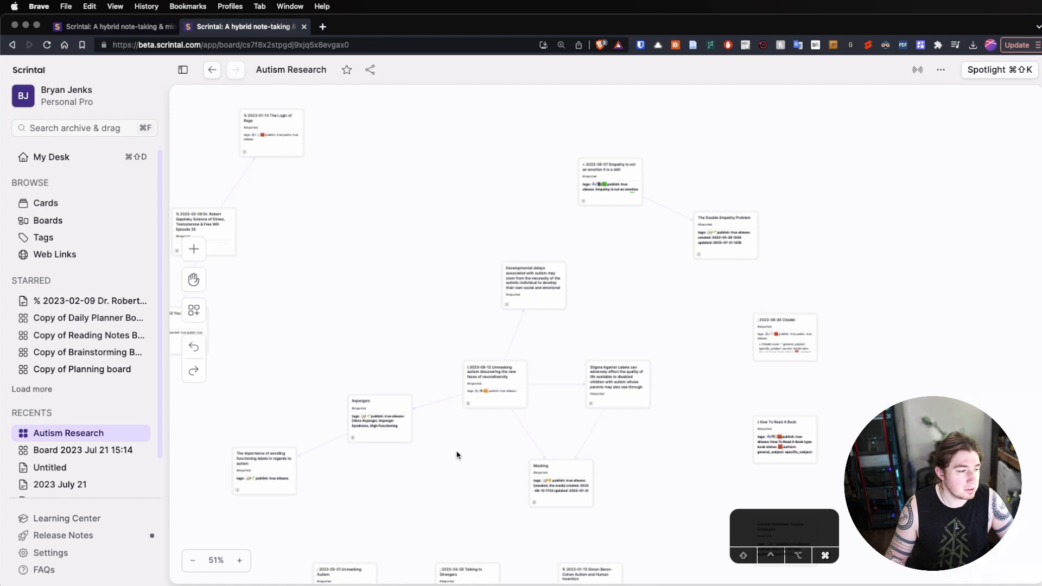
{"action": "scroll", "coordinate": [490, 426], "scroll_direction": "up", "scroll_amount": 1}
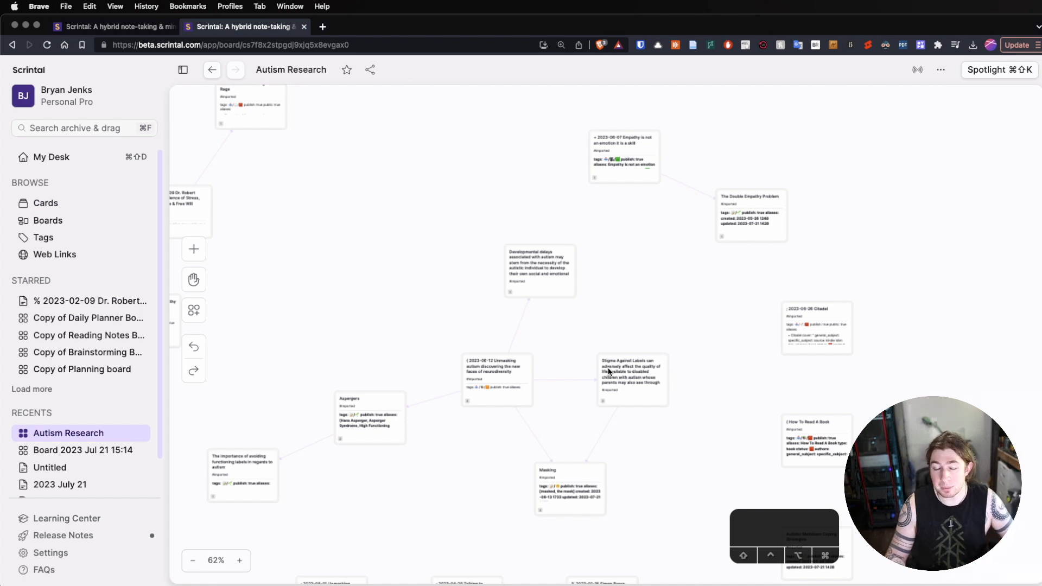
{"action": "scroll", "coordinate": [507, 373], "scroll_direction": "up", "scroll_amount": 5}
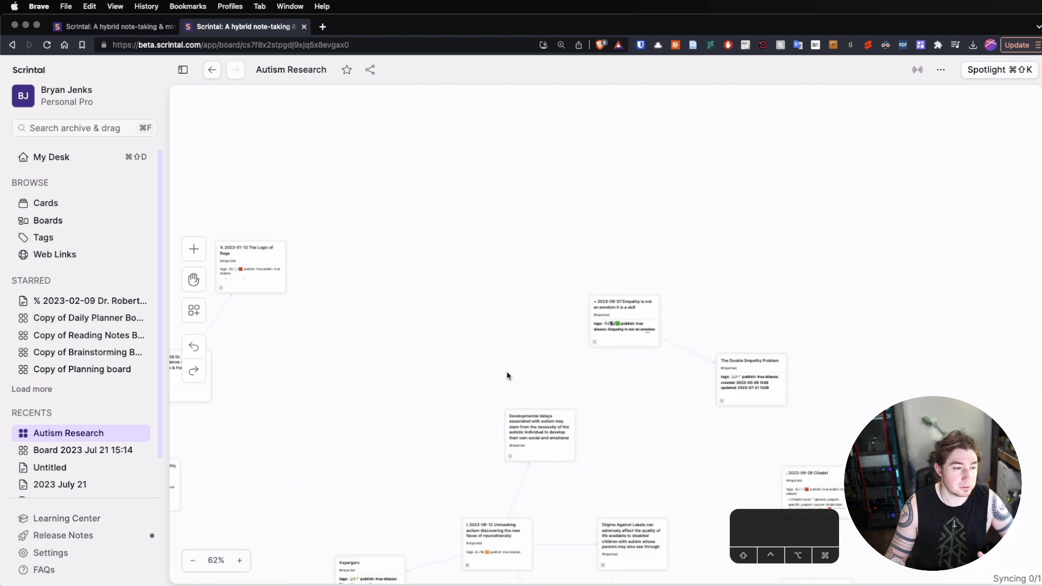
{"action": "scroll", "coordinate": [514, 418], "scroll_direction": "down", "scroll_amount": 1}
{"action": "scroll", "coordinate": [514, 419], "scroll_direction": "down", "scroll_amount": 12}
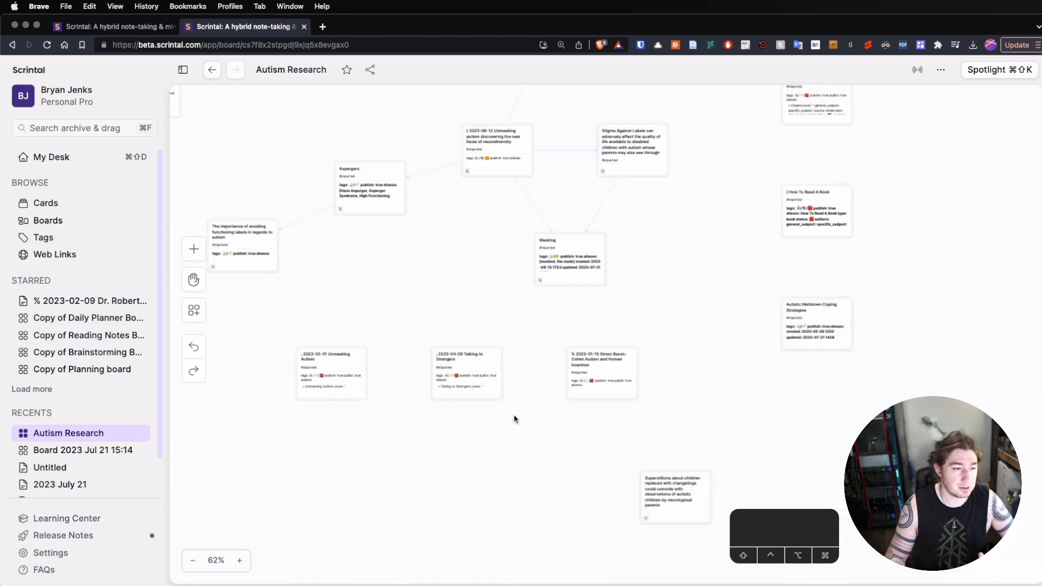
{"action": "scroll", "coordinate": [502, 281], "scroll_direction": "up", "scroll_amount": 4}
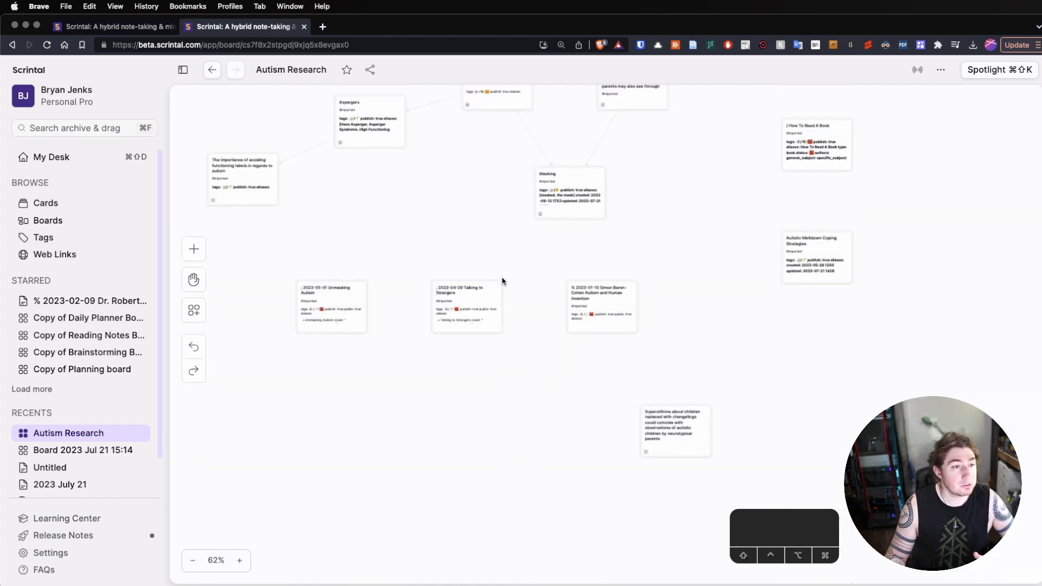
{"action": "scroll", "coordinate": [502, 281], "scroll_direction": "up", "scroll_amount": 1}
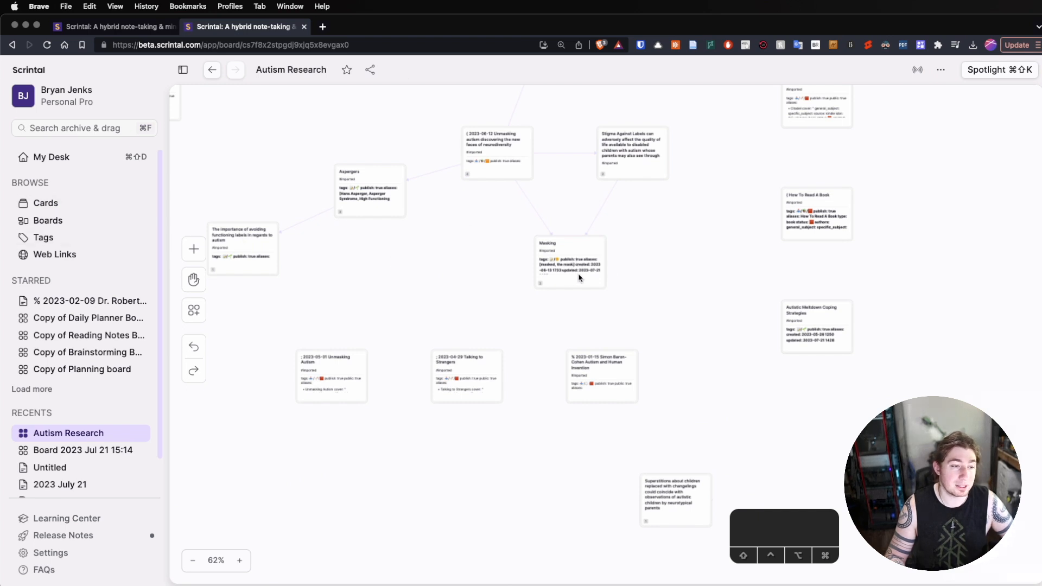
- Open the Masking card, review its content, backlinks, web links and related cards, and close it
{"action": "left_click", "coordinate": [573, 262]}
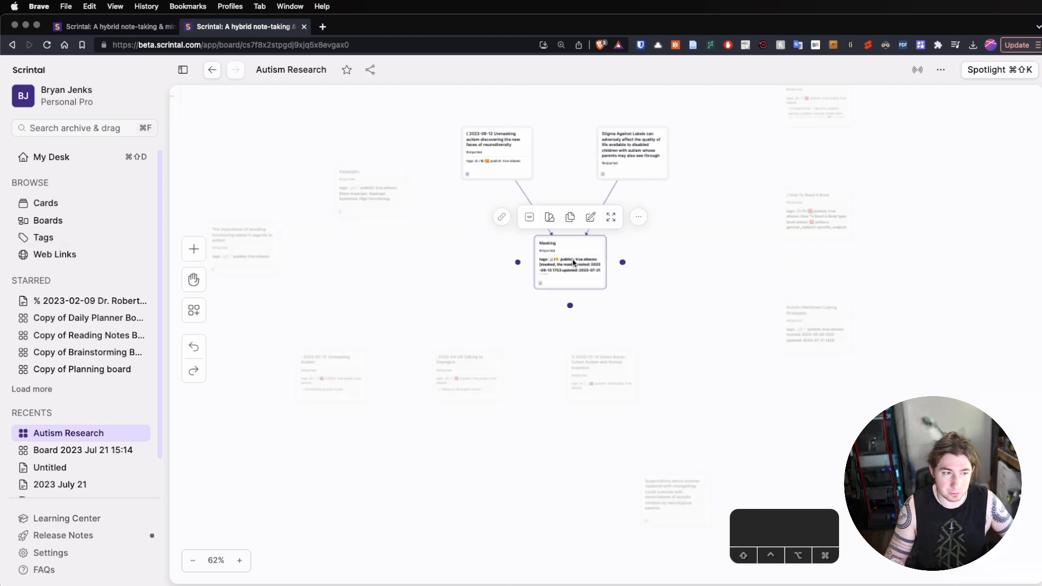
{"action": "double_click", "coordinate": [573, 262]}
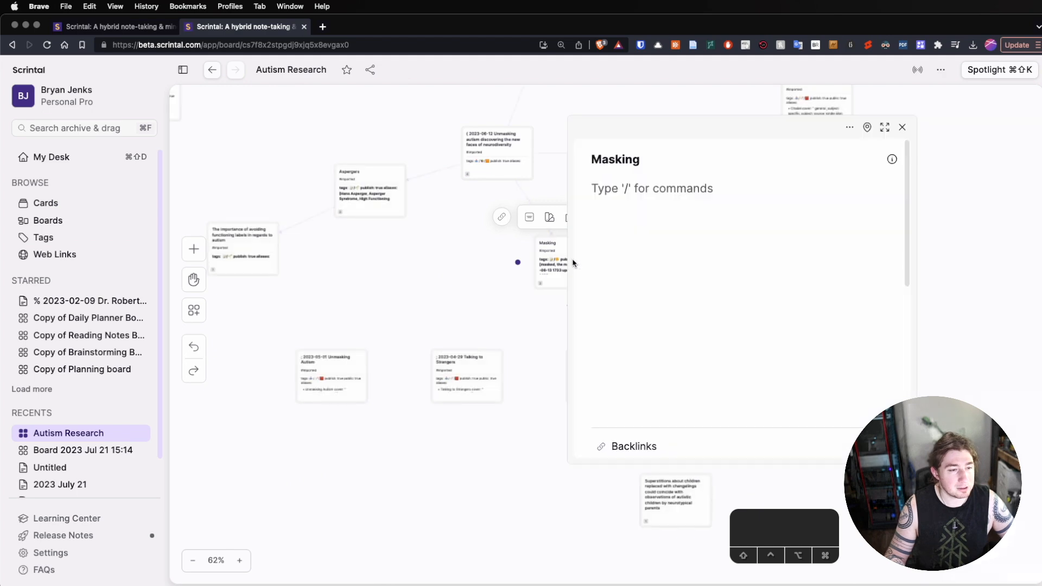
{"action": "scroll", "coordinate": [784, 289], "scroll_direction": "down", "scroll_amount": 10}
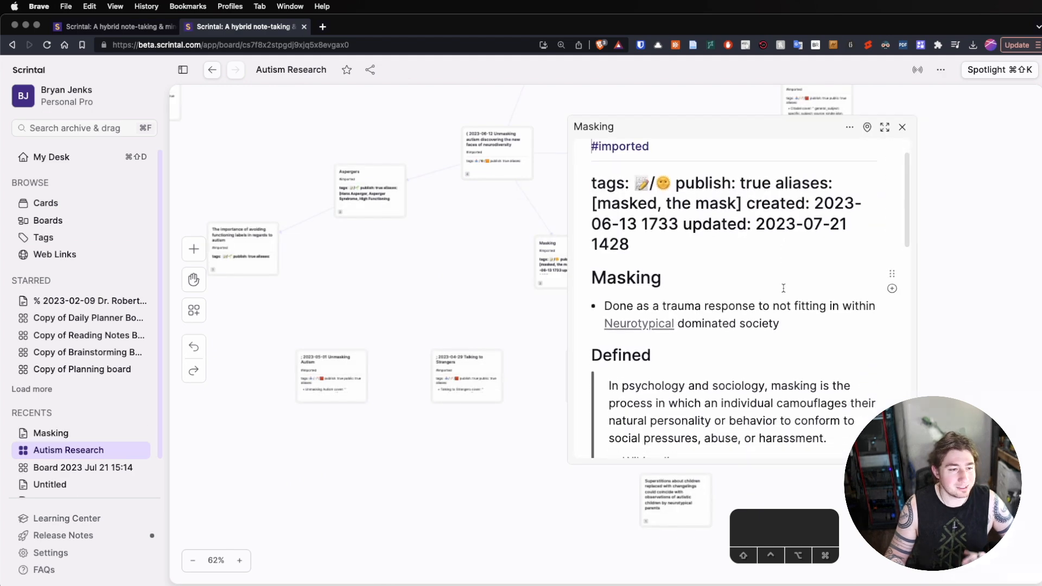
{"action": "scroll", "coordinate": [784, 292], "scroll_direction": "down", "scroll_amount": 2}
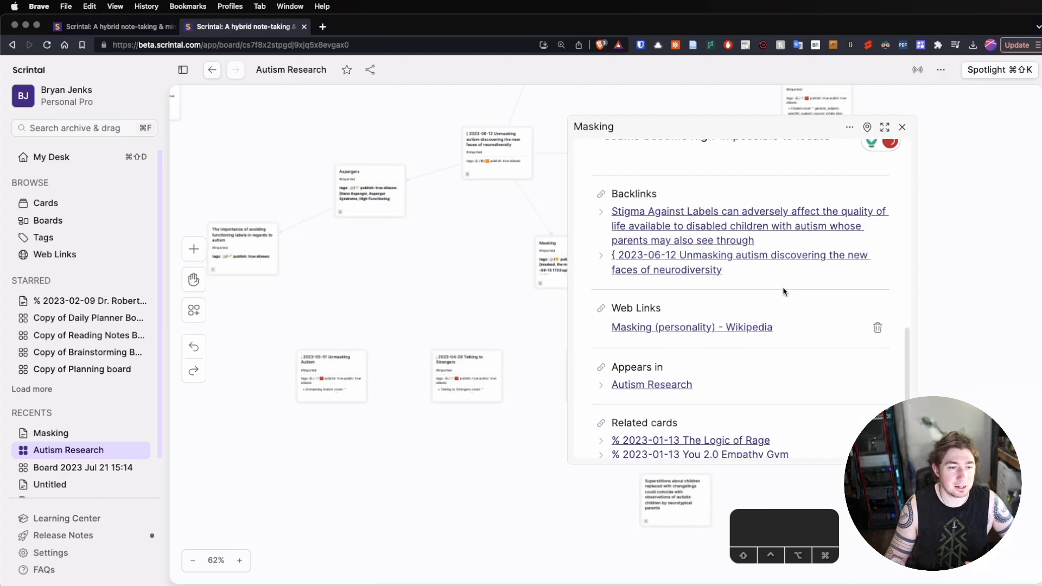
{"action": "scroll", "coordinate": [784, 291], "scroll_direction": "down", "scroll_amount": 4}
{"action": "scroll", "coordinate": [710, 345], "scroll_direction": "up", "scroll_amount": 6}
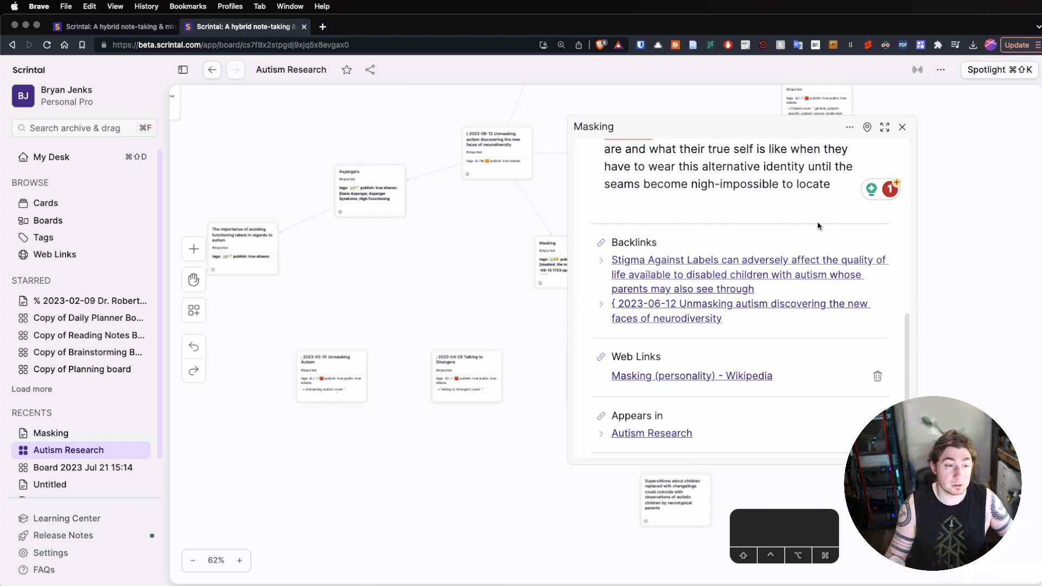
{"action": "scroll", "coordinate": [721, 279], "scroll_direction": "down", "scroll_amount": 5}
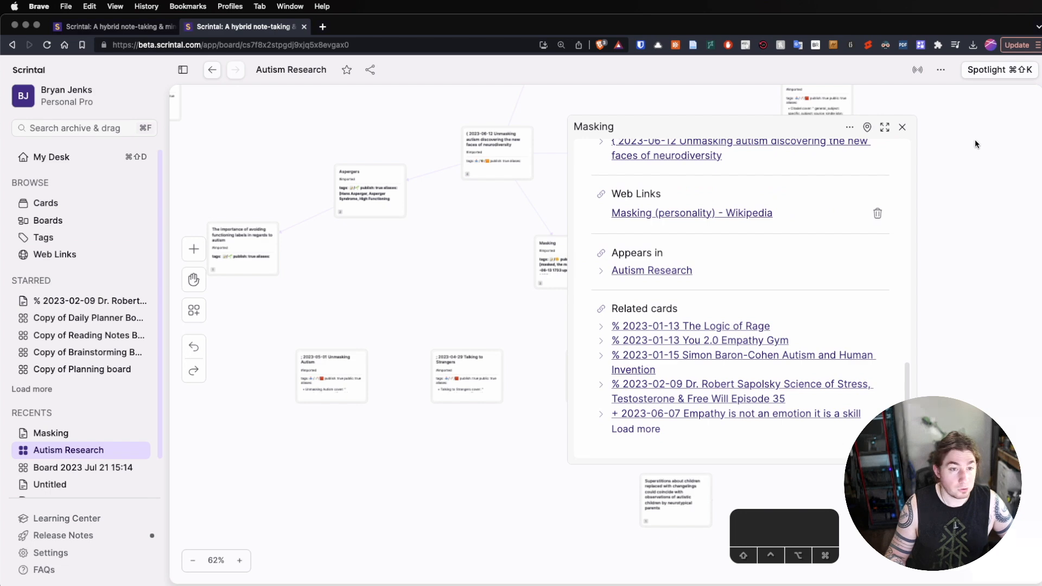
{"action": "left_click", "coordinate": [904, 128]}
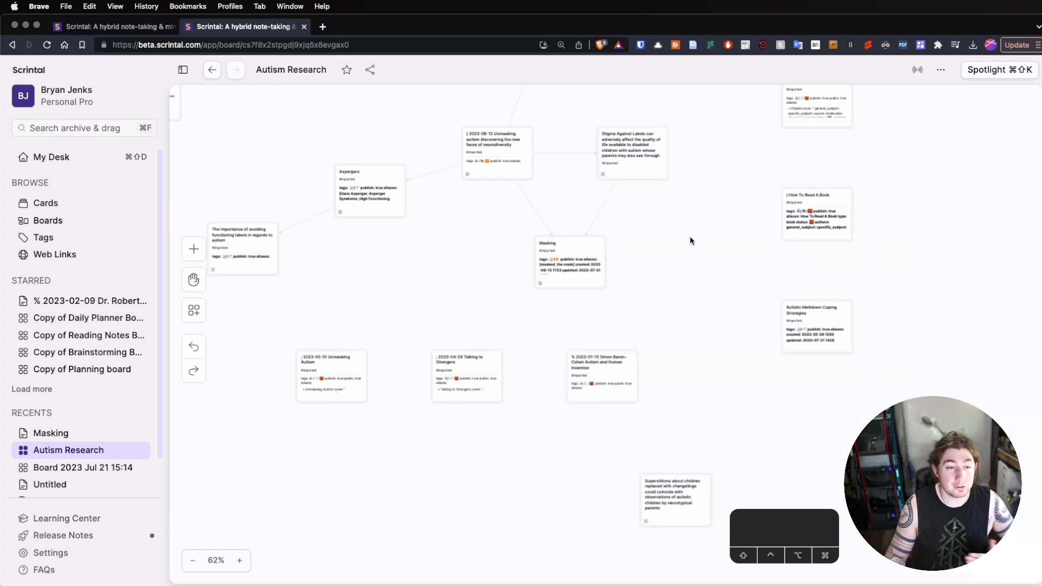
- Color the 2023-06-12 Unmasking autism card orange
{"action": "key", "text": "space"}
{"action": "left_click_drag", "start_coordinate": [727, 158], "coordinate": [858, 340]}
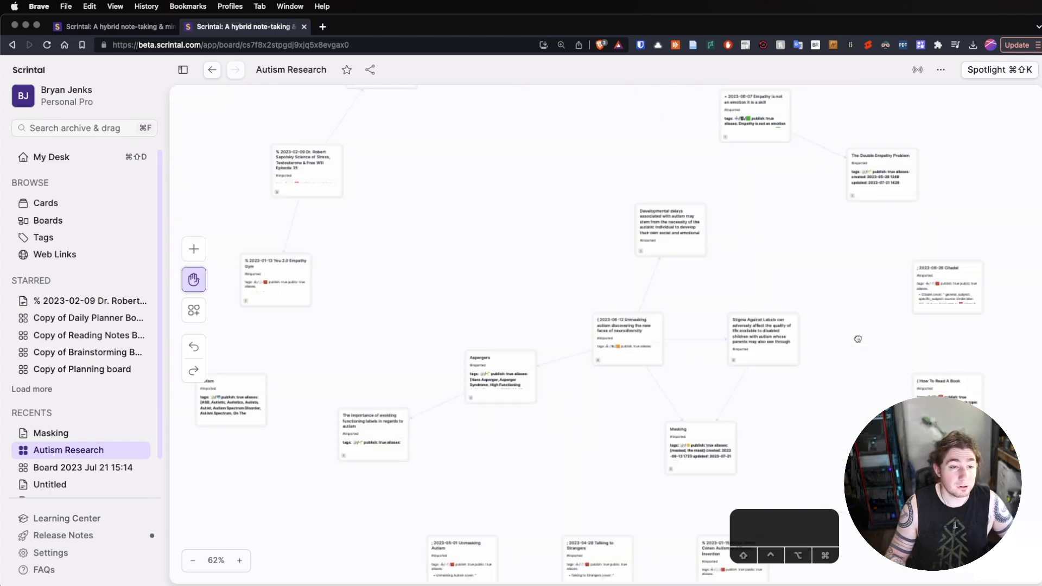
{"action": "left_click", "coordinate": [239, 561]}
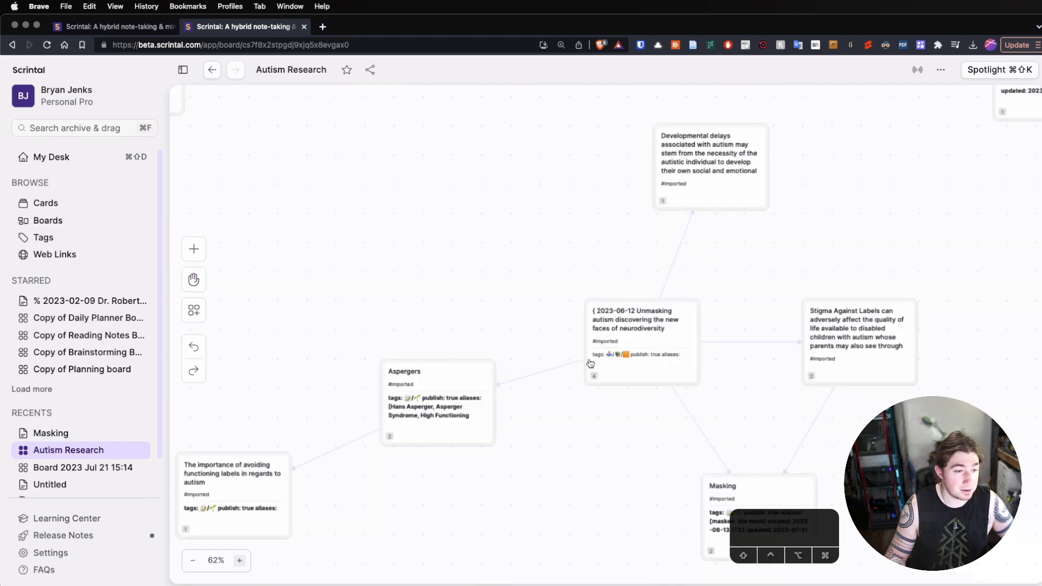
{"action": "left_click", "coordinate": [665, 315]}
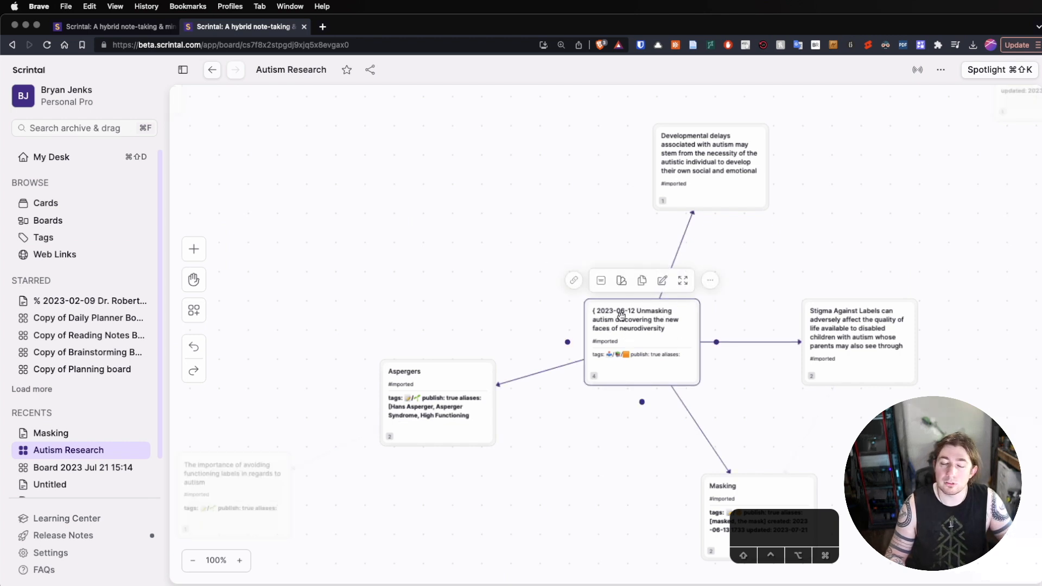
{"action": "left_click", "coordinate": [621, 281]}
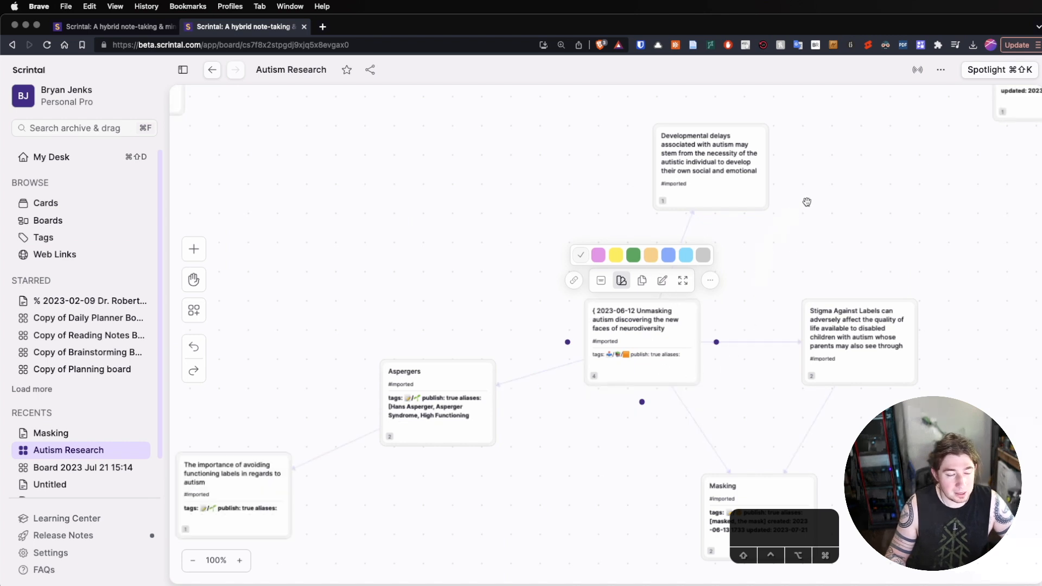
{"action": "left_click", "coordinate": [742, 344]}
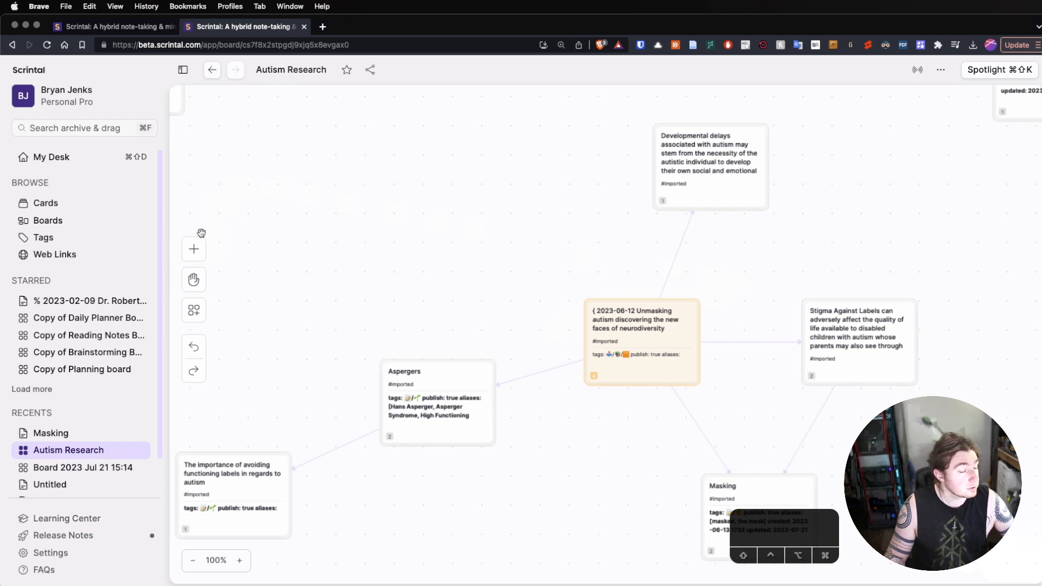
- Review the element types that can be added to the board and close the list without adding any
{"action": "left_click", "coordinate": [199, 250]}
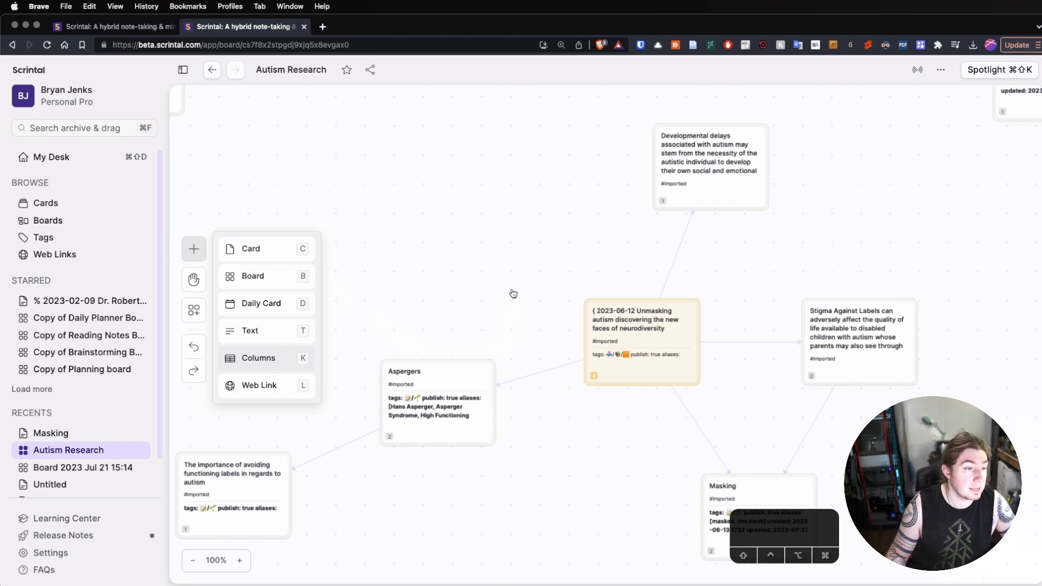
{"action": "left_click", "coordinate": [580, 279]}
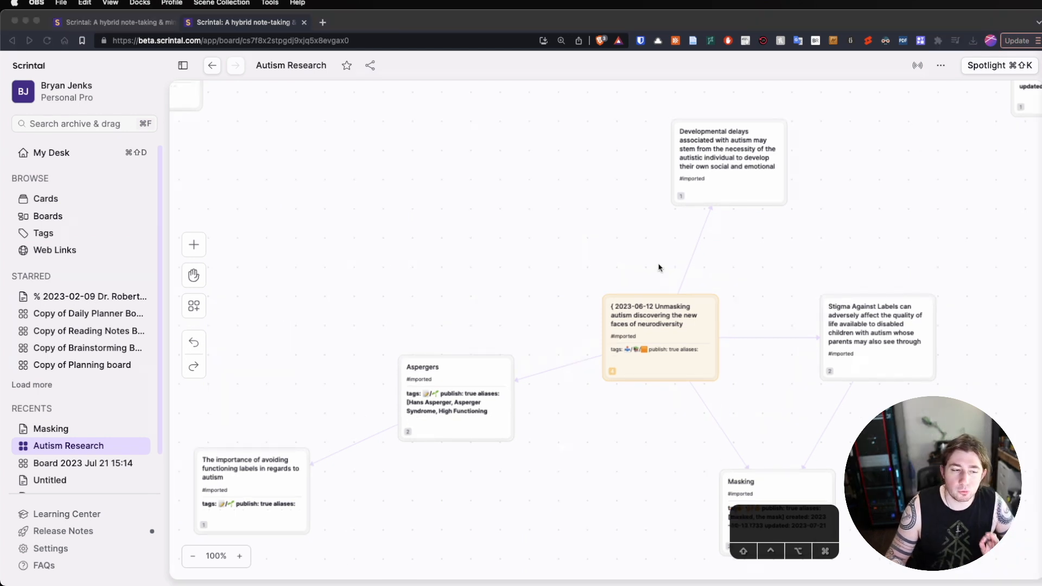
{"action": "left_click", "coordinate": [659, 268]}
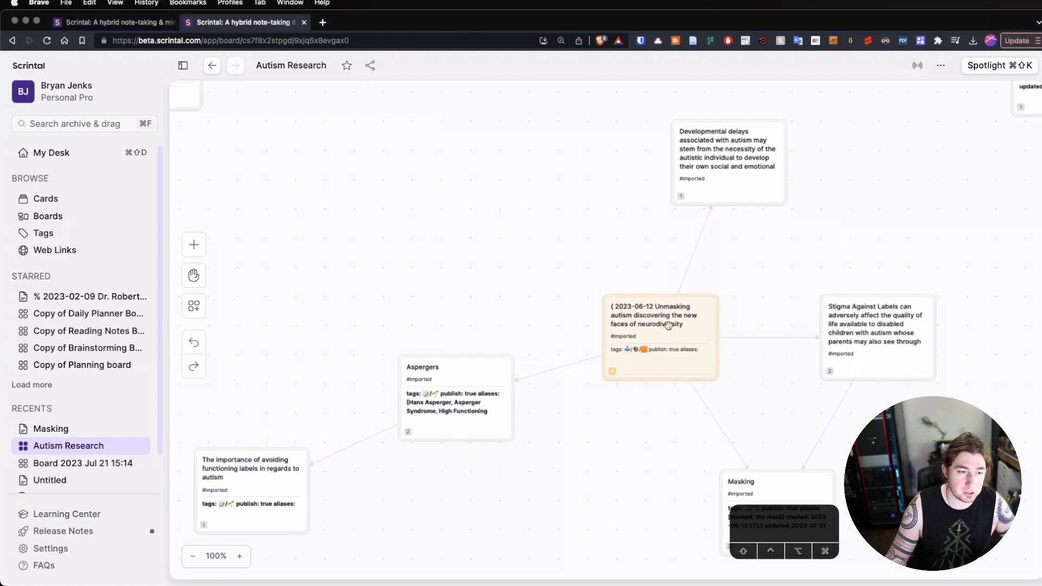
- Download the orange Unmasking autism card as a Markdown file into the Downloads folder
{"action": "right_click", "coordinate": [660, 320]}
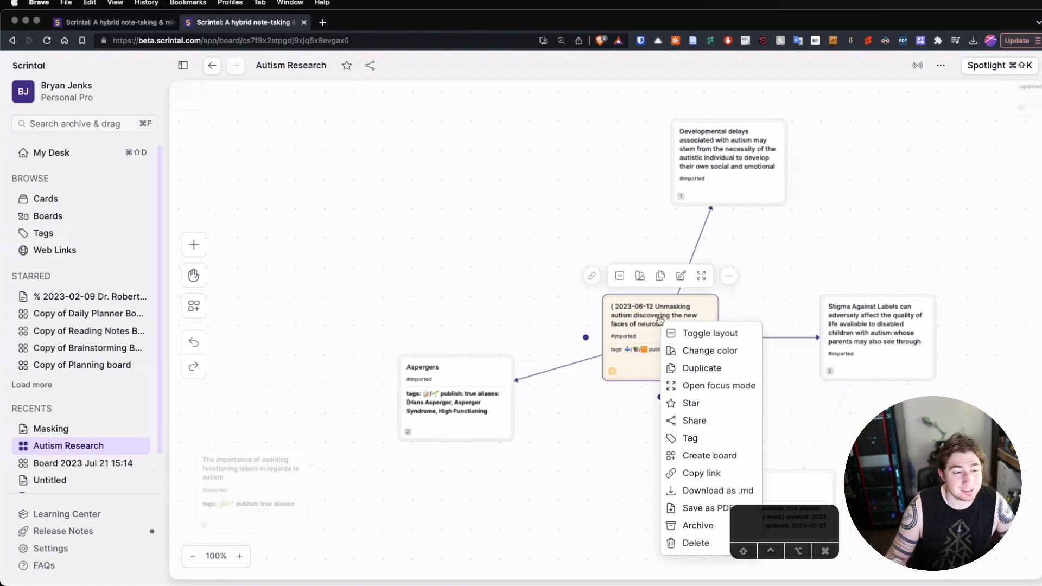
{"action": "left_click", "coordinate": [719, 491]}
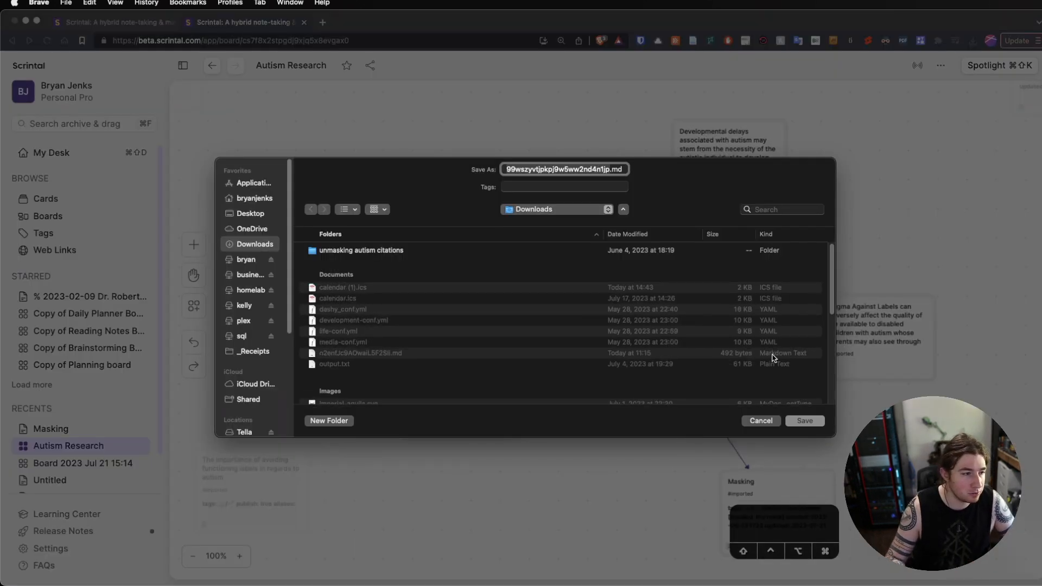
{"action": "left_click", "coordinate": [805, 422]}
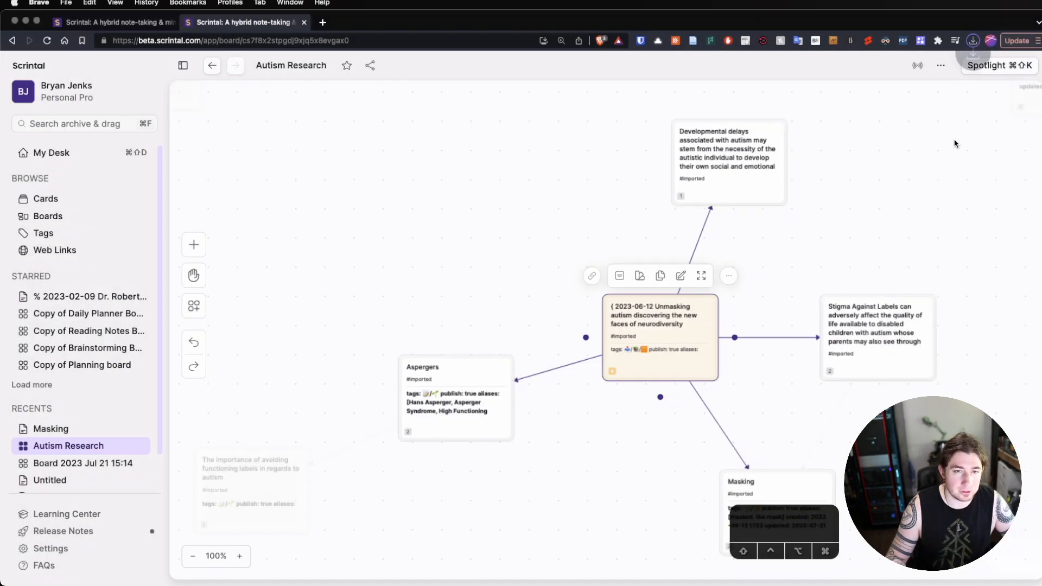
- Open the downloaded Markdown file in TextEdit and look through its exported content to the end
{"action": "left_click", "coordinate": [975, 43]}
{"action": "left_click_drag", "start_coordinate": [654, 264], "coordinate": [683, 536]}
{"action": "scroll", "coordinate": [565, 344], "scroll_direction": "down", "scroll_amount": 20}
{"action": "scroll", "coordinate": [565, 345], "scroll_direction": "down", "scroll_amount": 20}
{"action": "scroll", "coordinate": [509, 323], "scroll_direction": "down", "scroll_amount": 20}
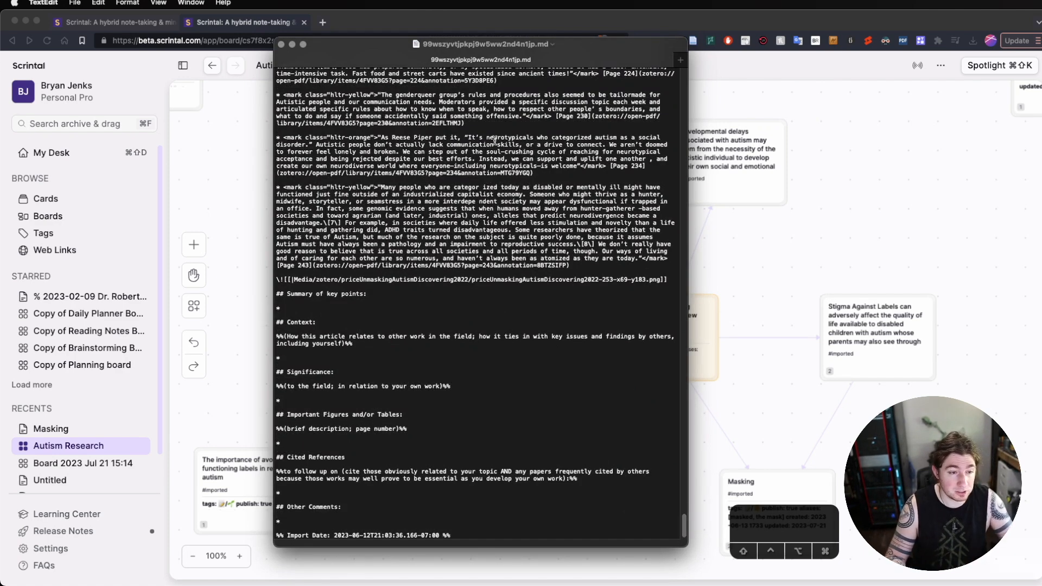
- Quit TextEdit to return to the Autism Research board and select the orange Unmasking autism card
{"action": "key", "text": "super+q"}
{"action": "double_click", "coordinate": [664, 324]}
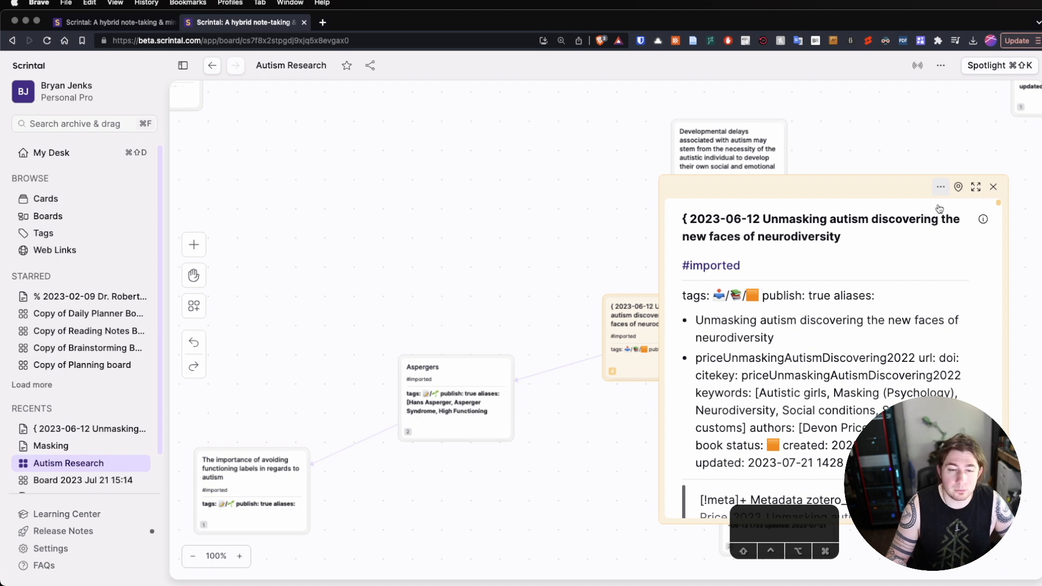
{"action": "left_click", "coordinate": [635, 324]}
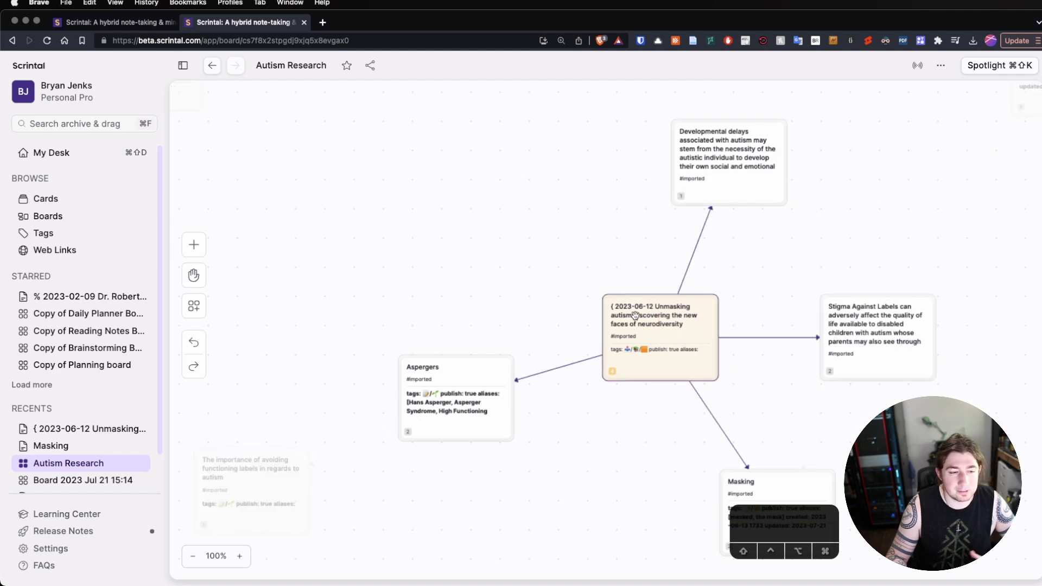
{"action": "right_click", "coordinate": [636, 318]}
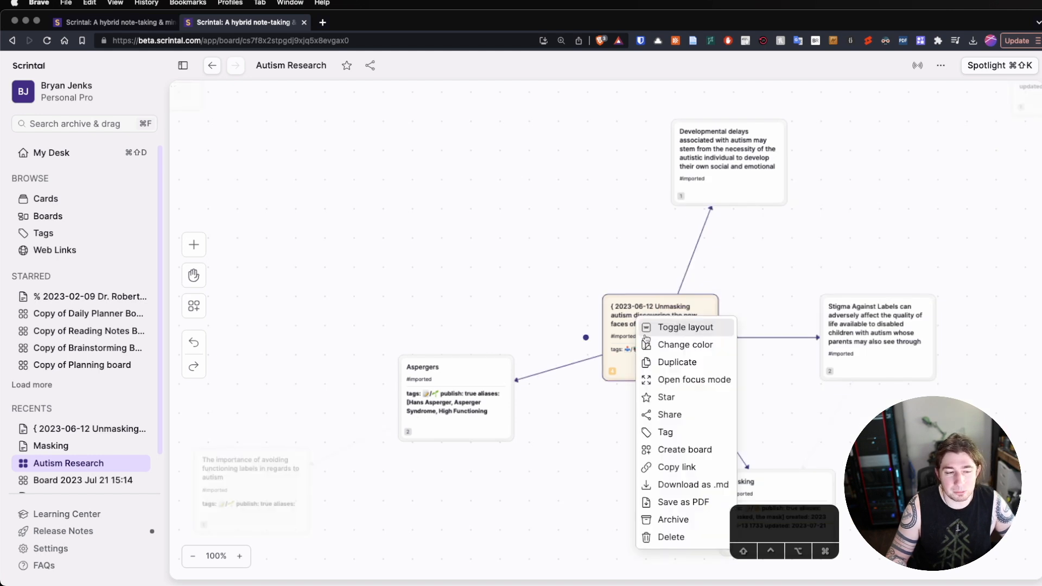
{"action": "left_click", "coordinate": [677, 503]}
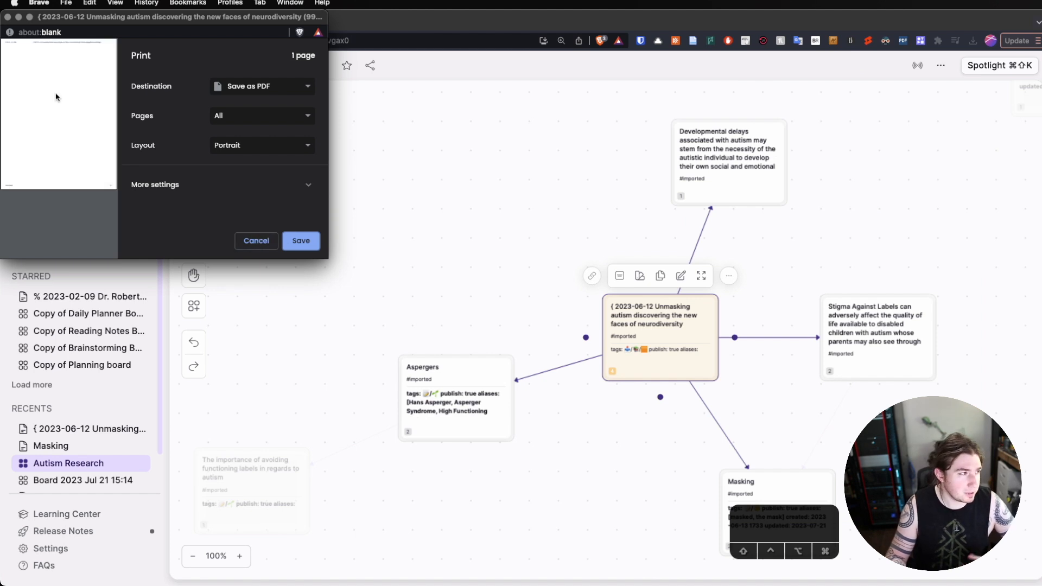
{"action": "left_click", "coordinate": [264, 244]}
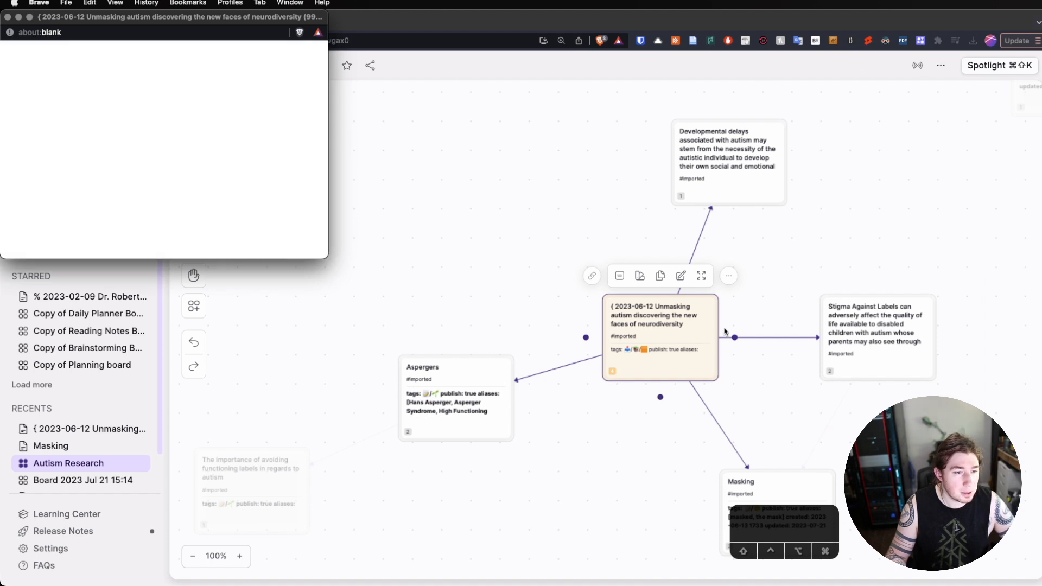
- Open the orange Unmasking autism card and save it as a PDF in the Downloads folder
{"action": "left_click", "coordinate": [674, 309]}
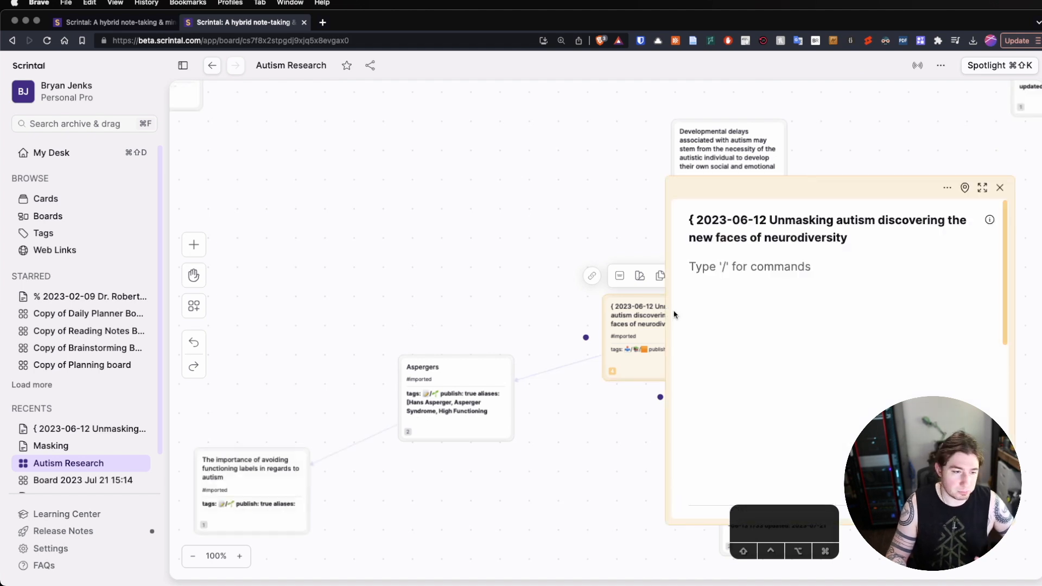
{"action": "left_click", "coordinate": [949, 189]}
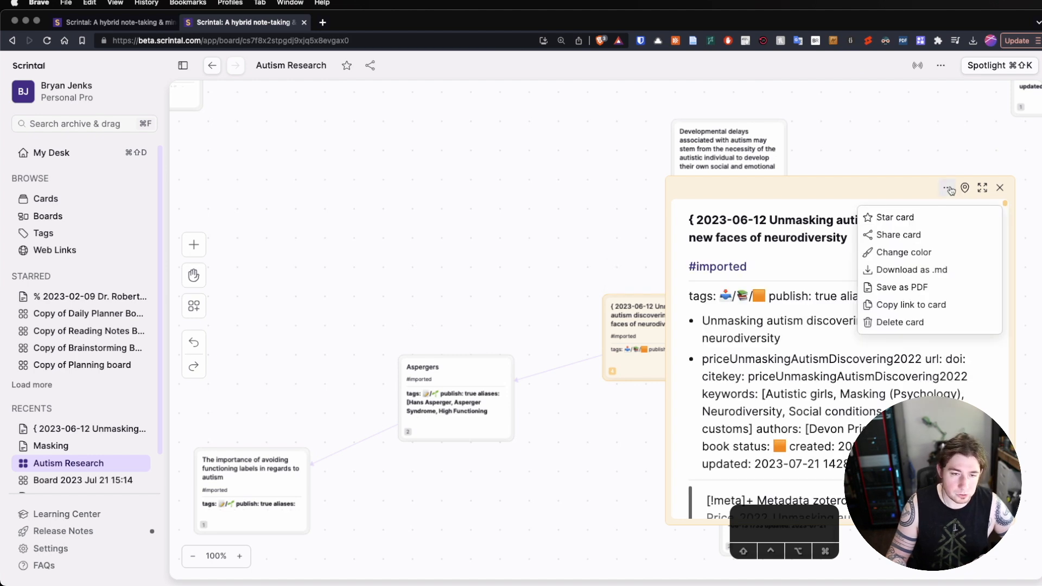
{"action": "left_click", "coordinate": [923, 289]}
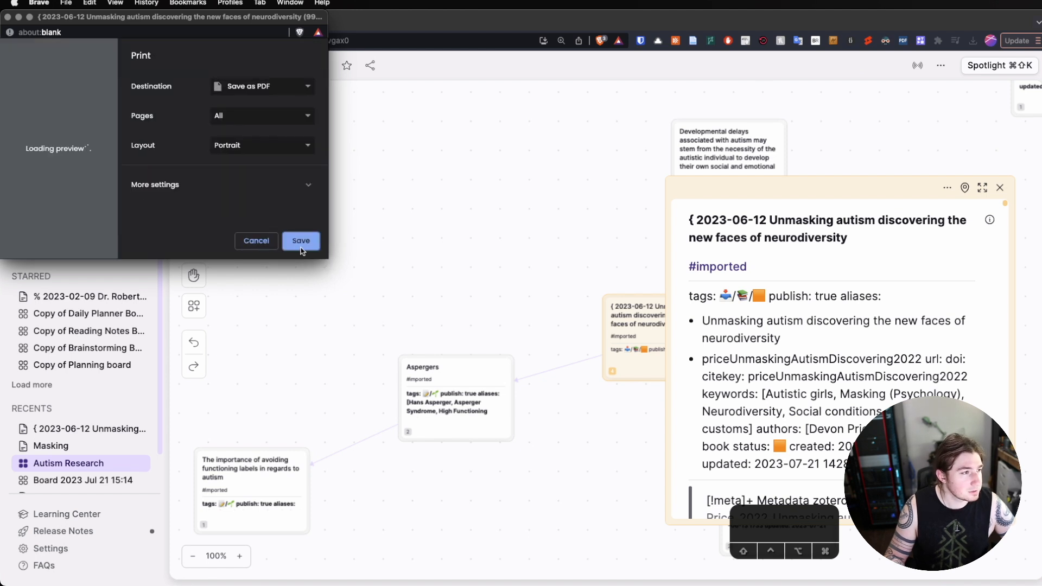
{"action": "left_click", "coordinate": [302, 249]}
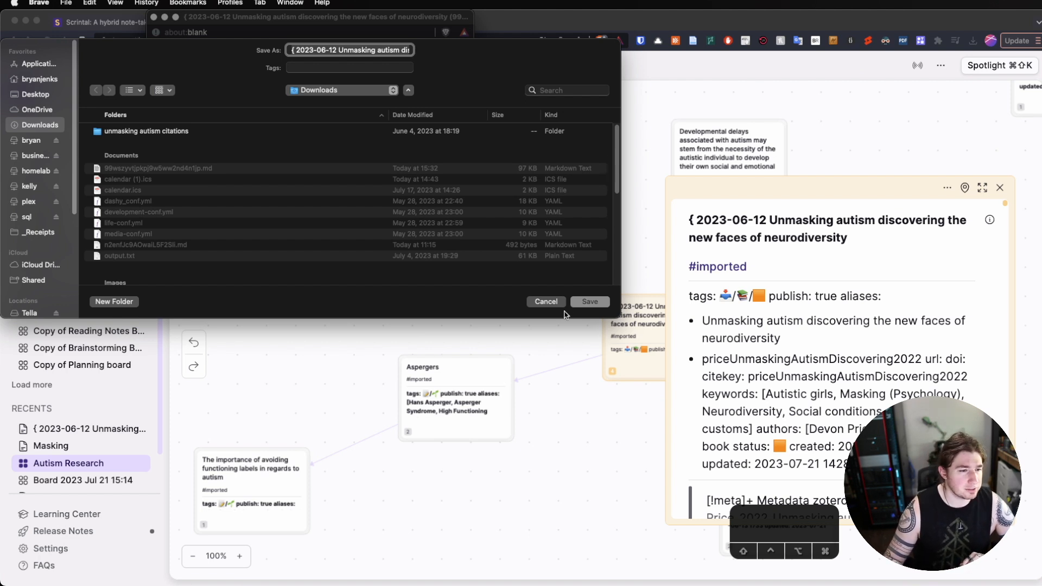
{"action": "left_click", "coordinate": [591, 302]}
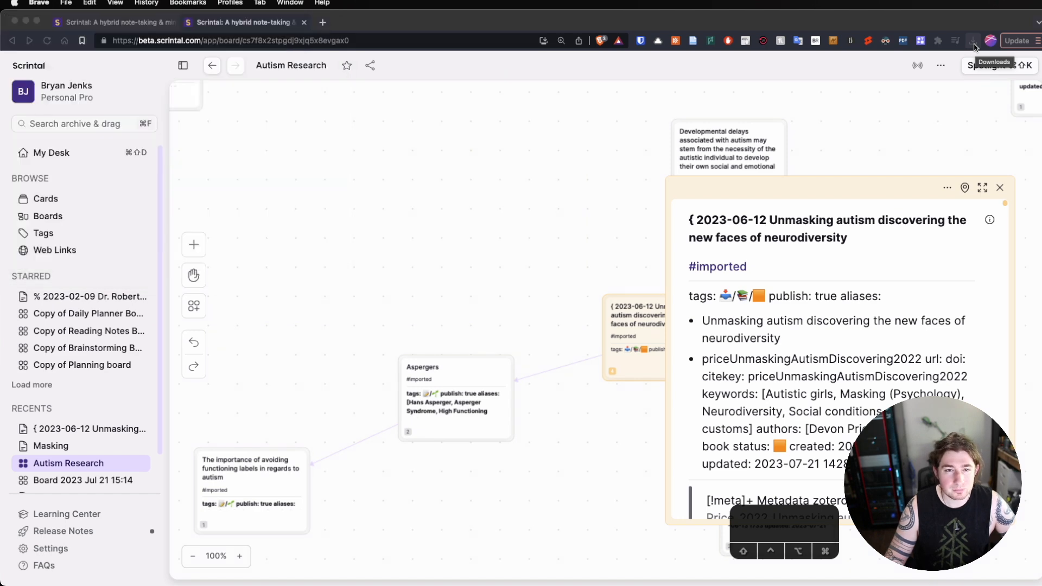
- Open the saved PDF in Highlights and look through its pages to the end
{"action": "left_click", "coordinate": [973, 44]}
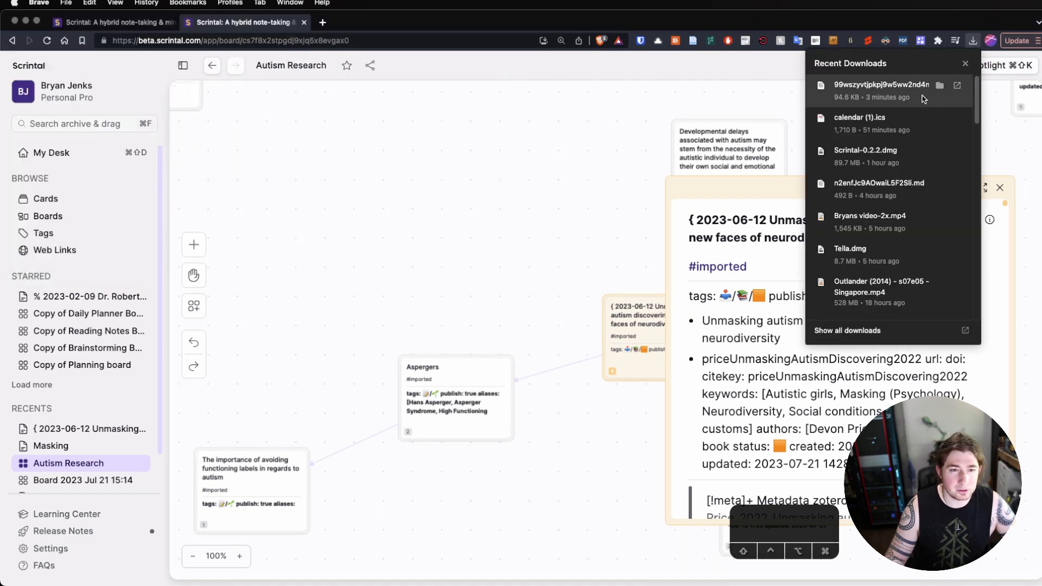
{"action": "left_click", "coordinate": [766, 69]}
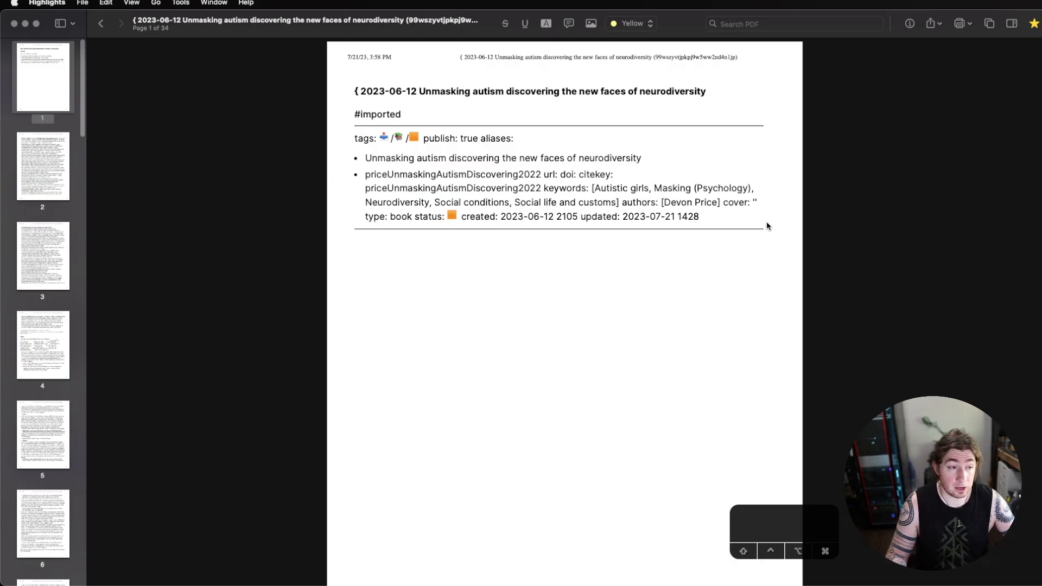
{"action": "scroll", "coordinate": [501, 148], "scroll_direction": "down", "scroll_amount": 3}
{"action": "scroll", "coordinate": [510, 272], "scroll_direction": "up", "scroll_amount": 3}
{"action": "scroll", "coordinate": [566, 169], "scroll_direction": "down", "scroll_amount": 15}
{"action": "scroll", "coordinate": [566, 177], "scroll_direction": "down", "scroll_amount": 20}
{"action": "scroll", "coordinate": [567, 177], "scroll_direction": "down", "scroll_amount": 20}
{"action": "scroll", "coordinate": [567, 176], "scroll_direction": "down", "scroll_amount": 20}
{"action": "scroll", "coordinate": [567, 176], "scroll_direction": "down", "scroll_amount": 20}
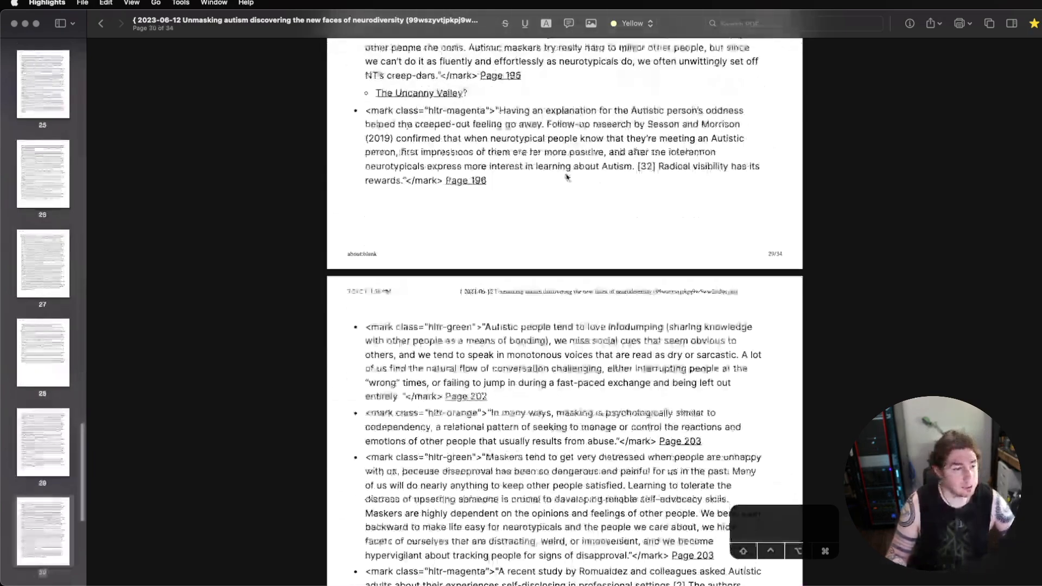
{"action": "scroll", "coordinate": [567, 177], "scroll_direction": "down", "scroll_amount": 20}
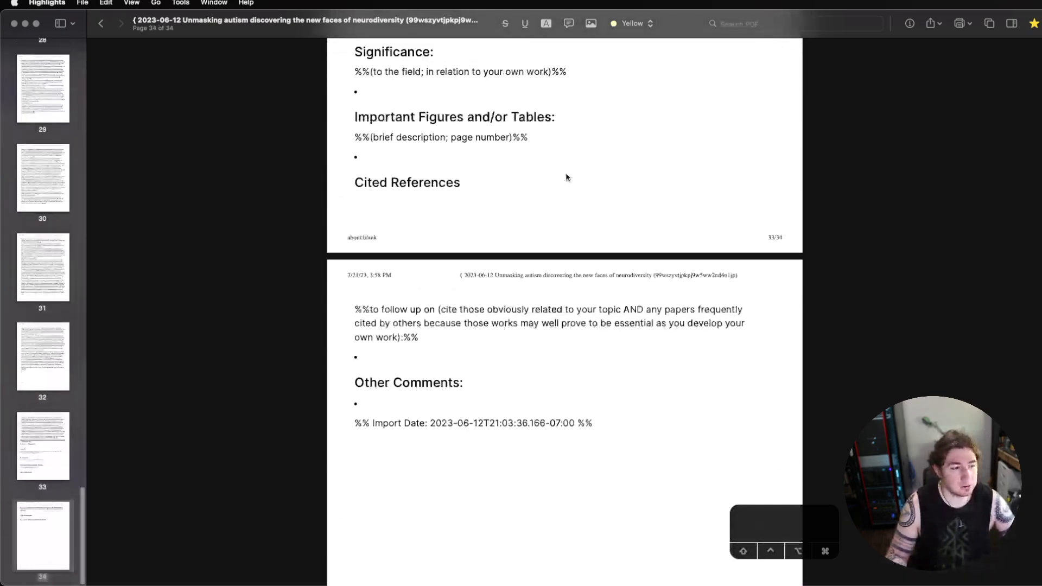
- Examine the highlight mark-up around the quotes in the PDF, then return to the Scrintal board and close the open card
{"action": "scroll", "coordinate": [566, 177], "scroll_direction": "up", "scroll_amount": 20}
{"action": "scroll", "coordinate": [566, 174], "scroll_direction": "down", "scroll_amount": 8}
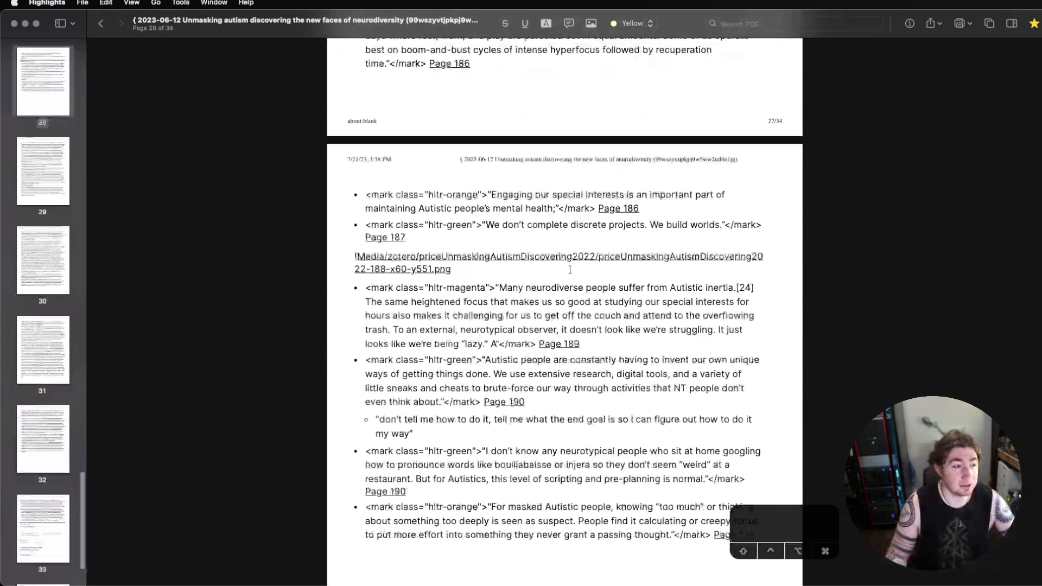
{"action": "left_click_drag", "start_coordinate": [496, 289], "coordinate": [365, 291]}
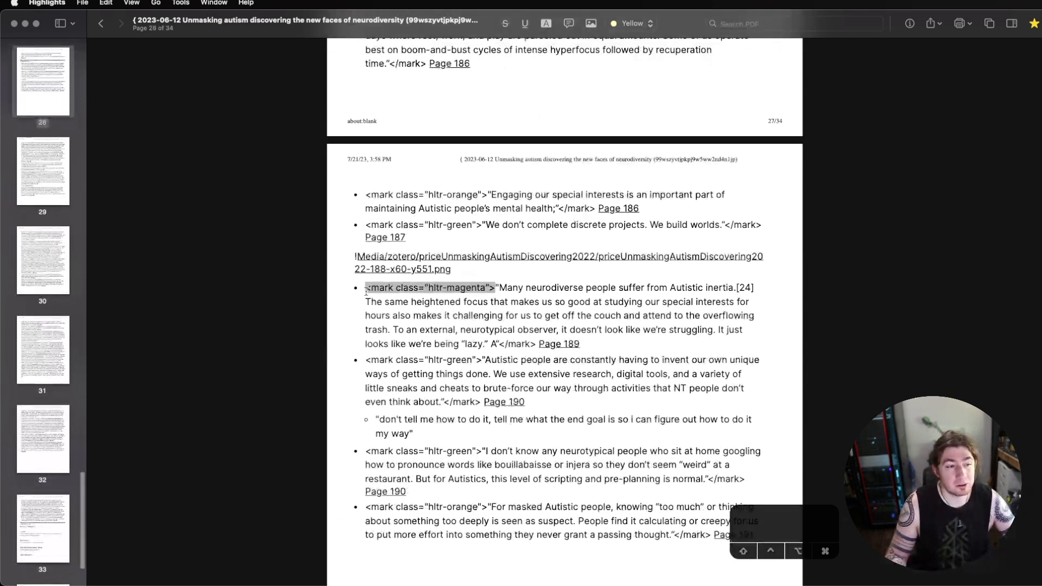
{"action": "left_click", "coordinate": [390, 288]}
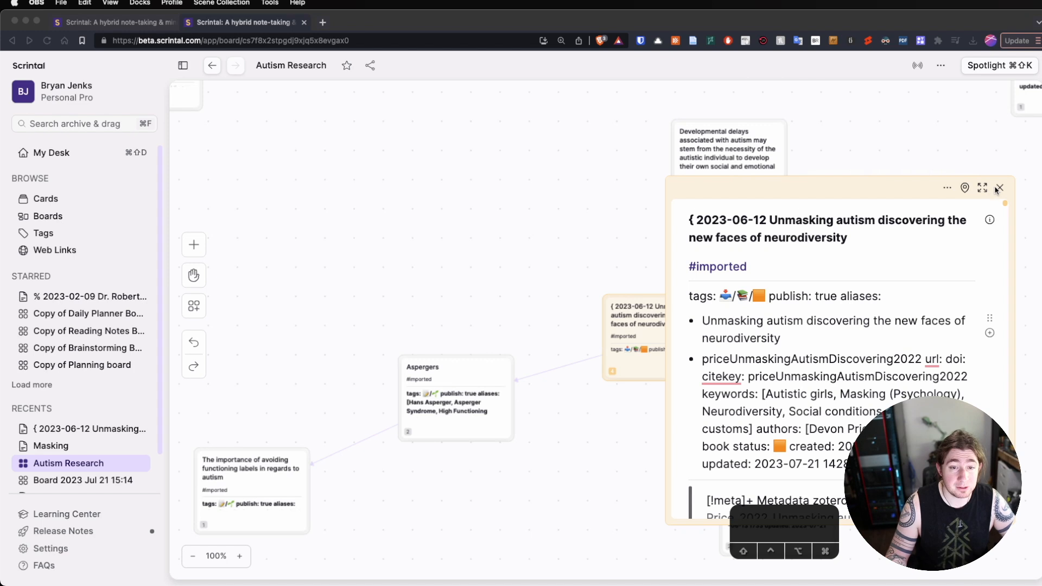
{"action": "left_click", "coordinate": [999, 188]}
{"action": "left_click", "coordinate": [1000, 187]}
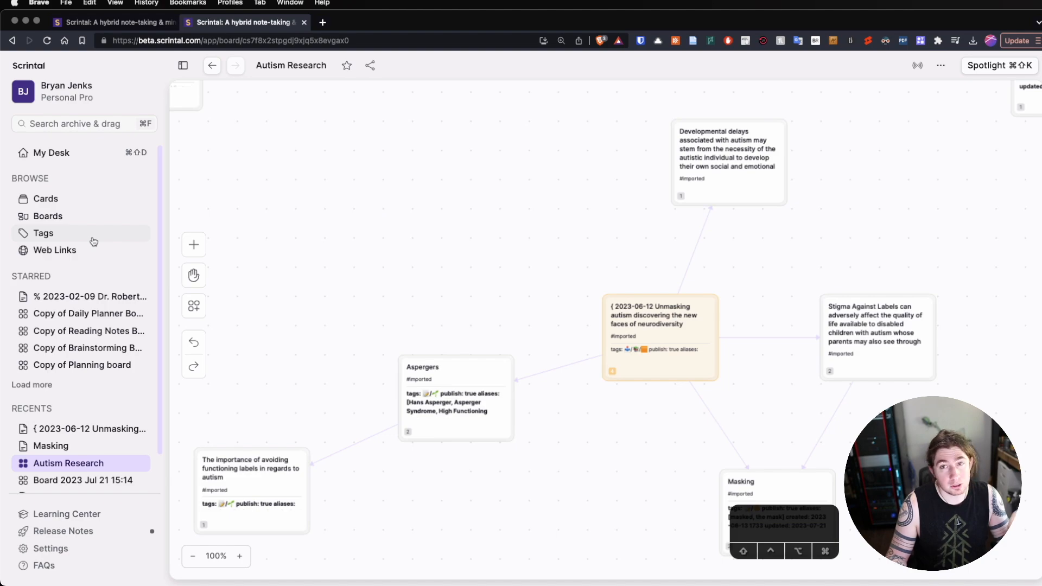
- Tag the orange Unmasking autism card with #seedling/processed, then filter the archive by that tag and clear the filter
{"action": "left_click", "coordinate": [671, 323]}
{"action": "left_click", "coordinate": [672, 323]}
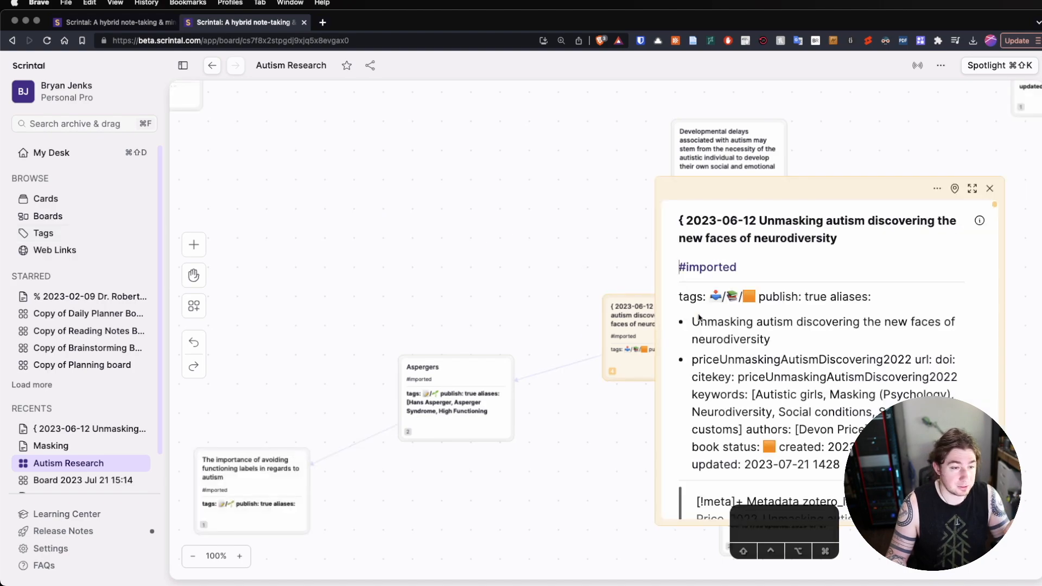
{"action": "scroll", "coordinate": [920, 274], "scroll_direction": "down", "scroll_amount": 20}
{"action": "scroll", "coordinate": [923, 283], "scroll_direction": "down", "scroll_amount": 20}
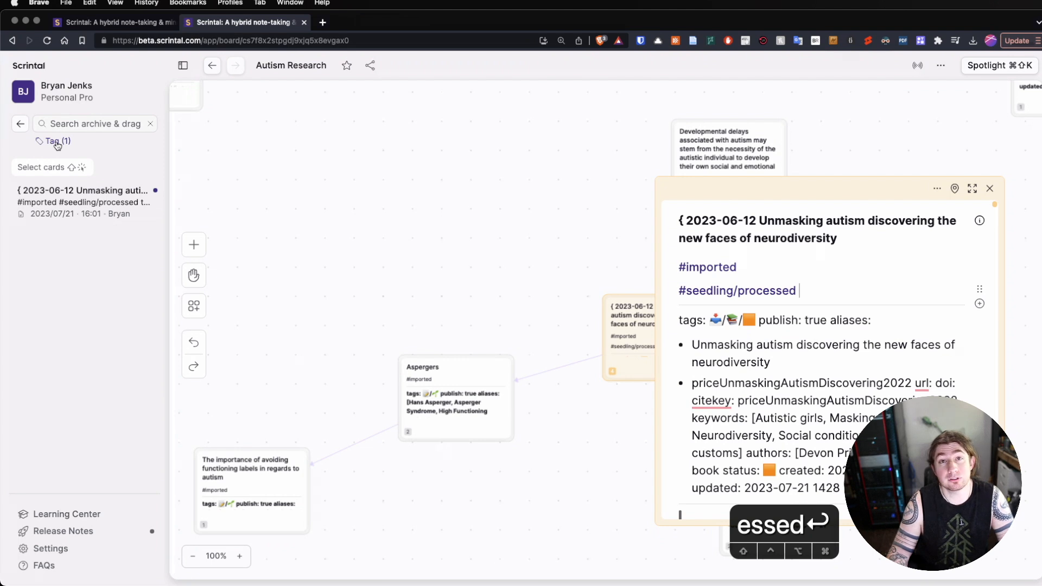
{"action": "left_click", "coordinate": [20, 125]}
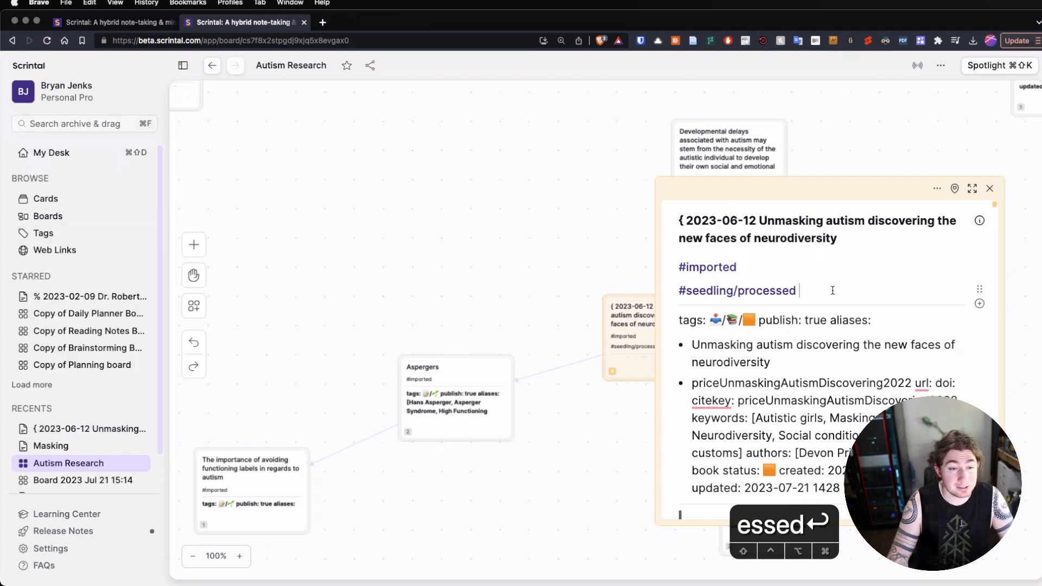
- Add the tag #seedling above #imported in the Developmental delays card
{"action": "left_click", "coordinate": [732, 143]}
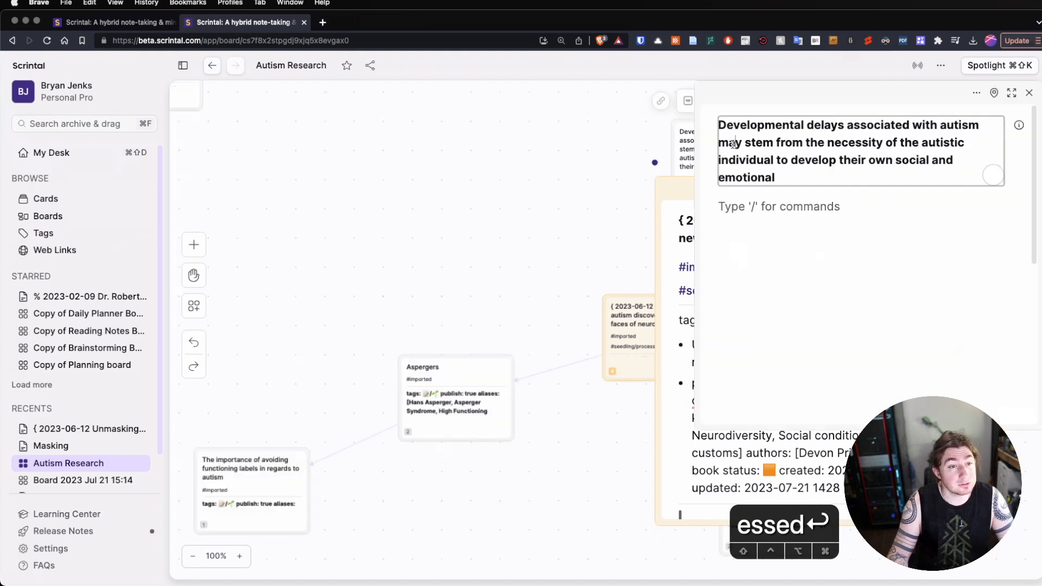
{"action": "key", "text": "Return"}
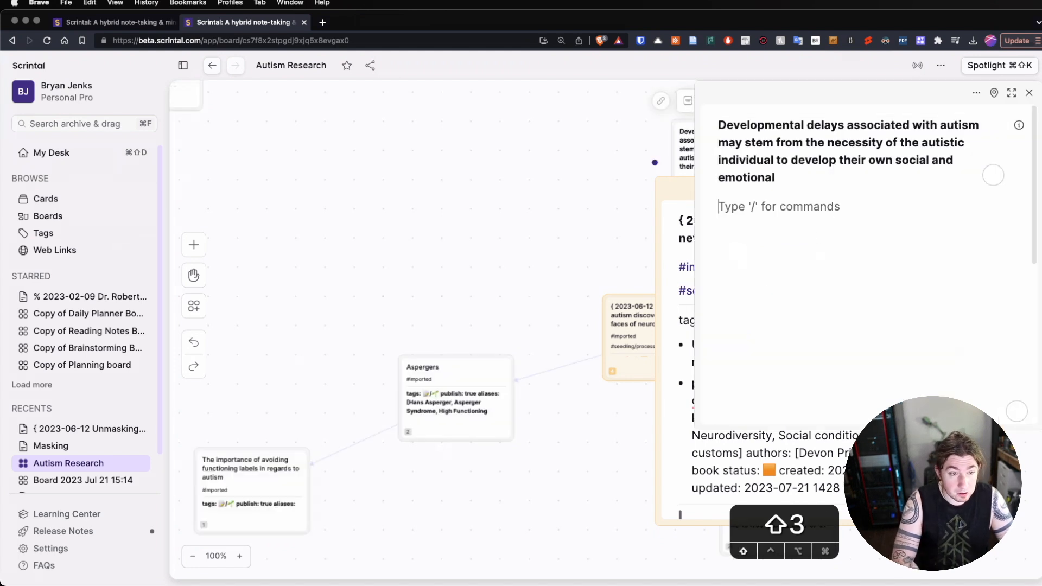
{"action": "type", "text": "#seedling"}
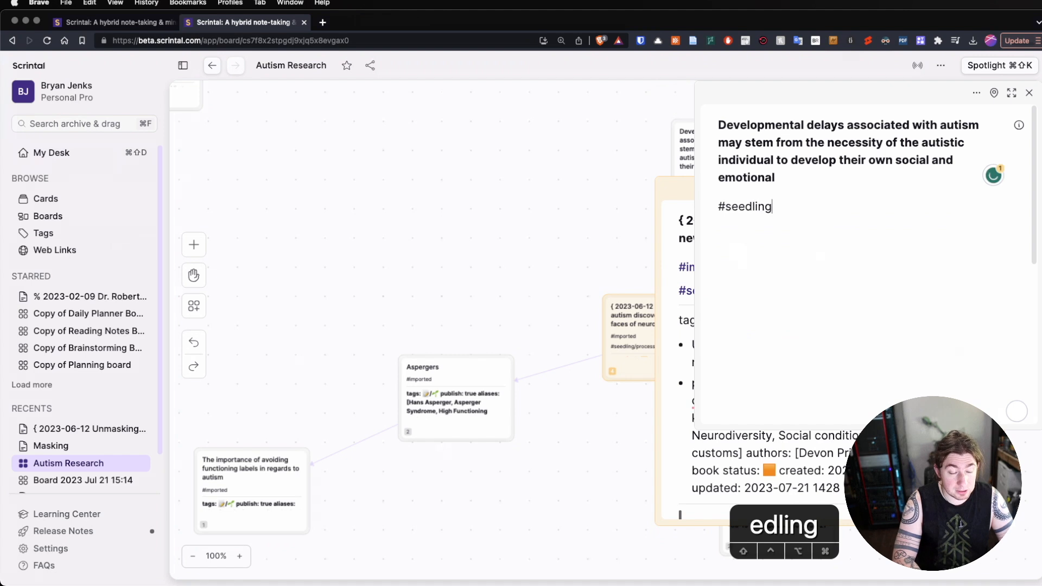
{"action": "key", "text": "Return"}
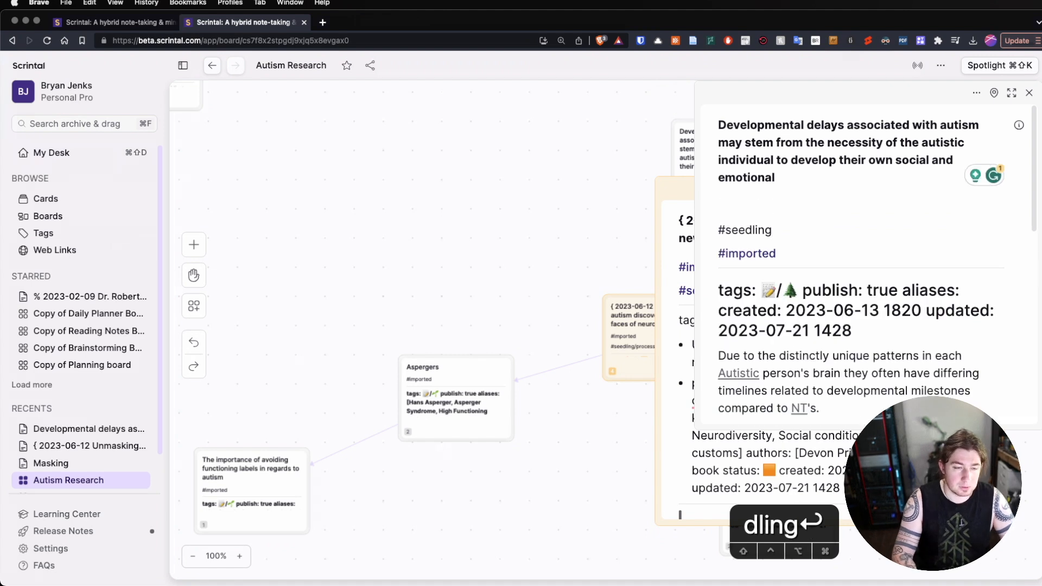
{"action": "key", "text": "BackSpace"}
{"action": "key", "text": "Return"}
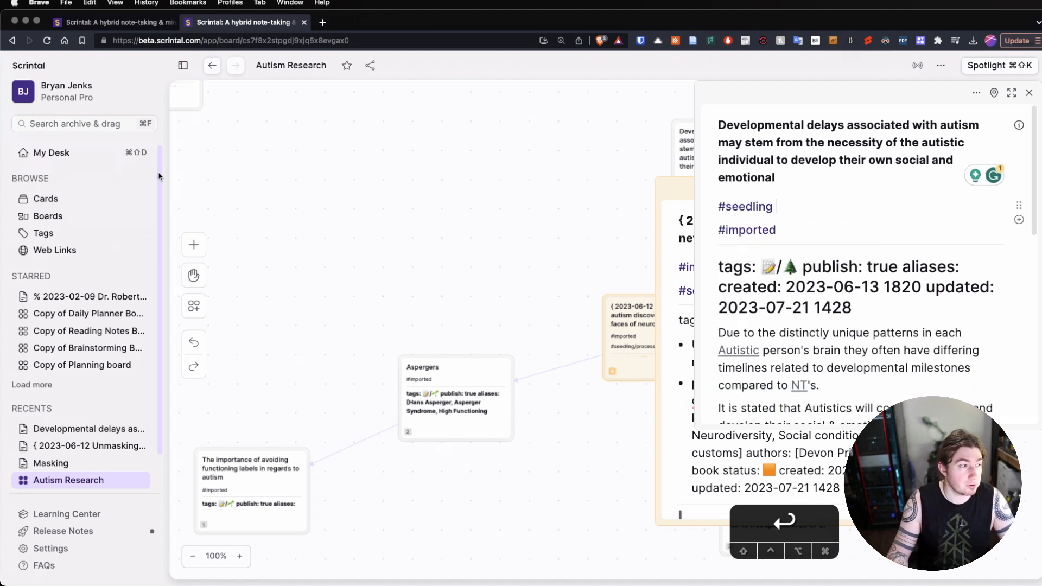
- View the workspace's tags, then return to the Autism Research board and close both open cards
{"action": "left_click", "coordinate": [54, 234]}
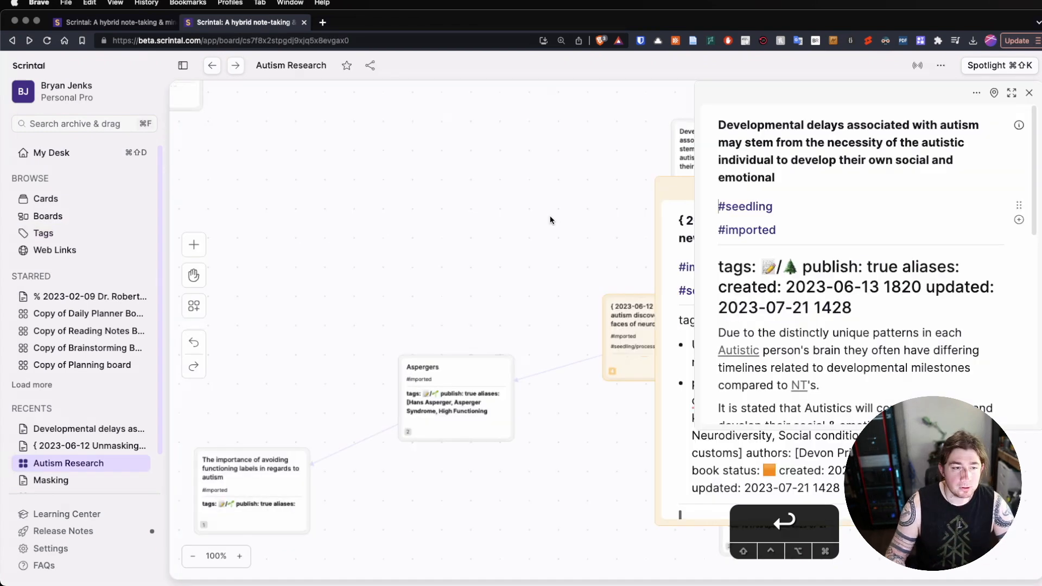
{"action": "left_click", "coordinate": [1029, 93]}
{"action": "left_click", "coordinate": [988, 187]}
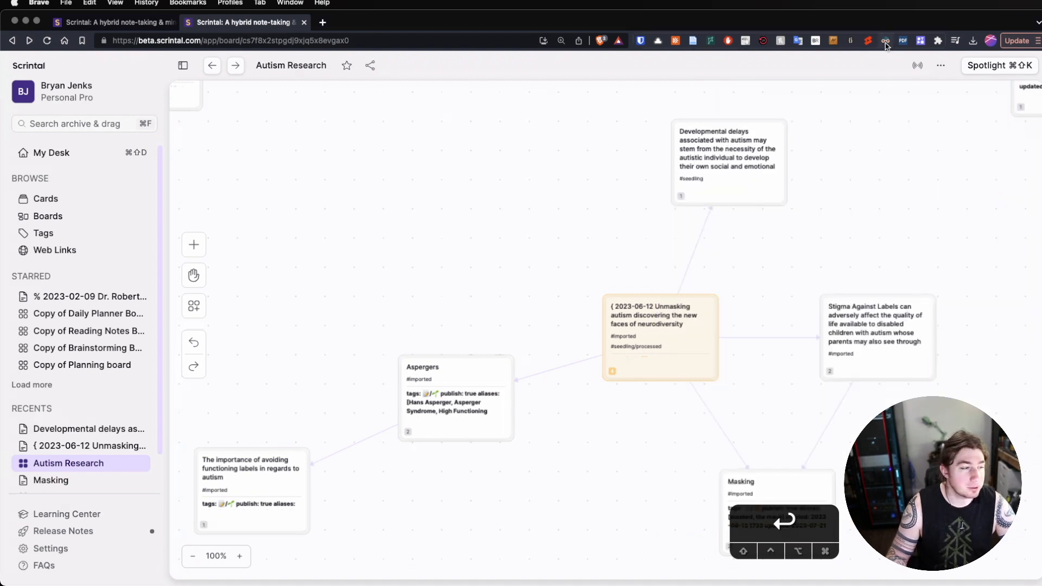
- Switch the application's appearance to Dark Mode in the settings
{"action": "left_click", "coordinate": [62, 547]}
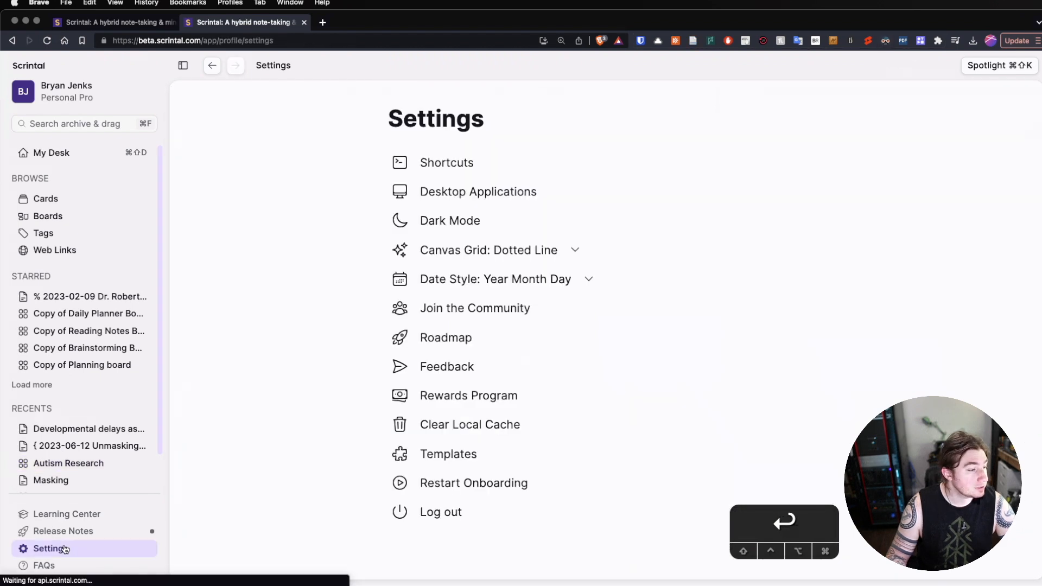
{"action": "left_click", "coordinate": [482, 218]}
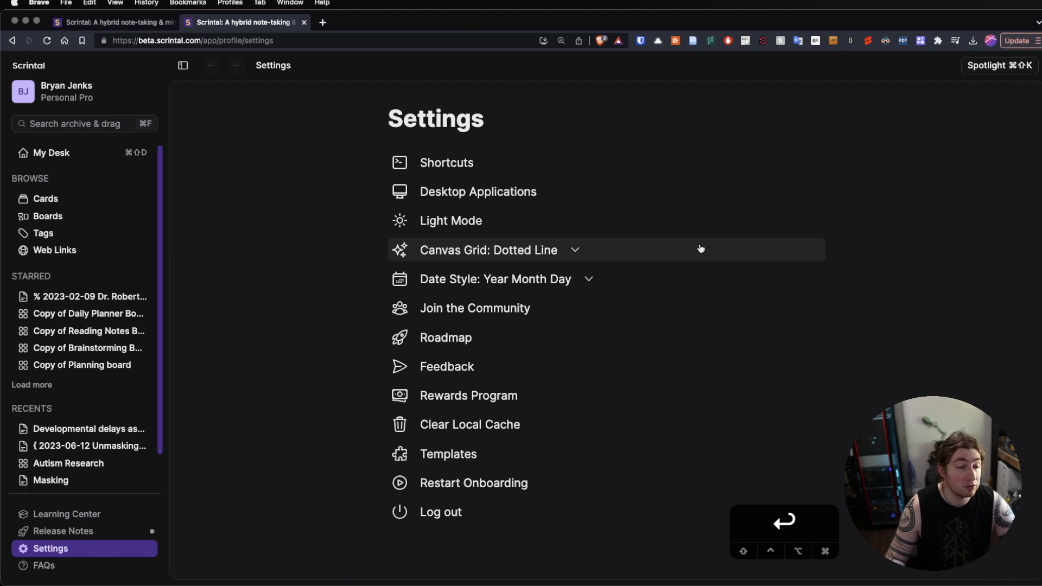
- Review the canvas grid and date style options and the available board templates without choosing any
{"action": "left_click", "coordinate": [579, 253]}
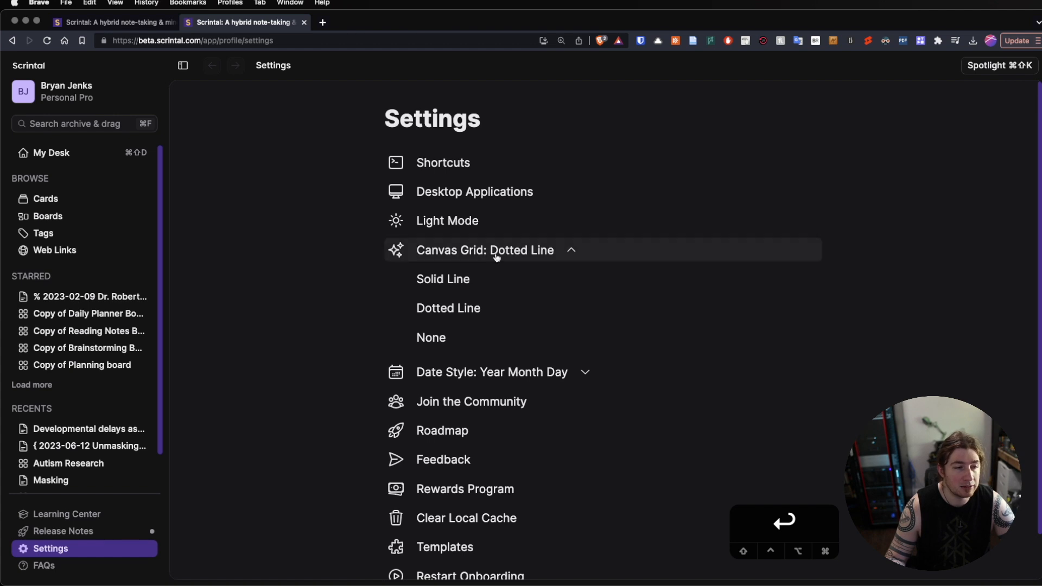
{"action": "left_click", "coordinate": [571, 251]}
{"action": "left_click", "coordinate": [589, 280]}
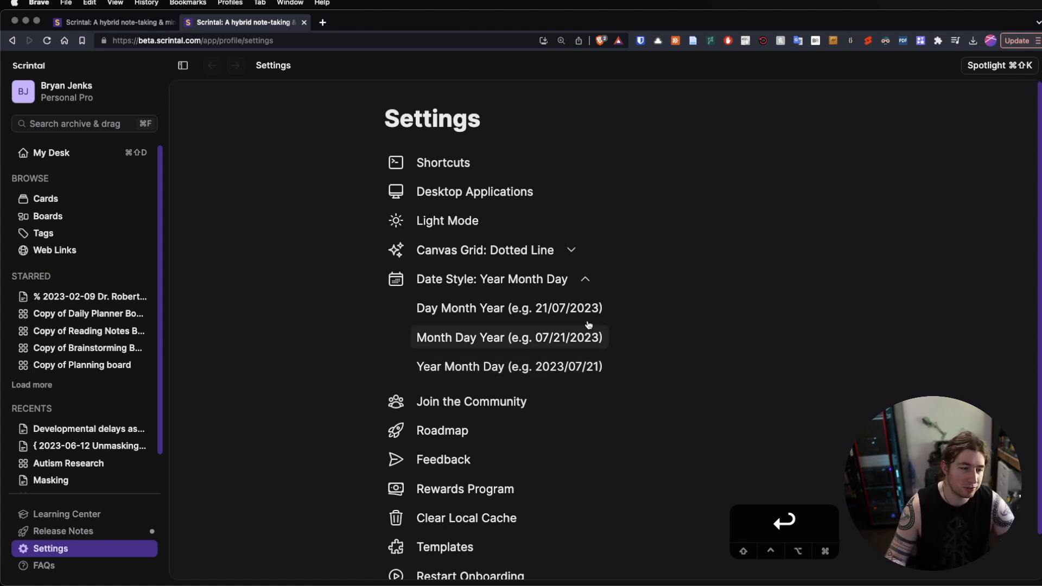
{"action": "left_click", "coordinate": [586, 281]}
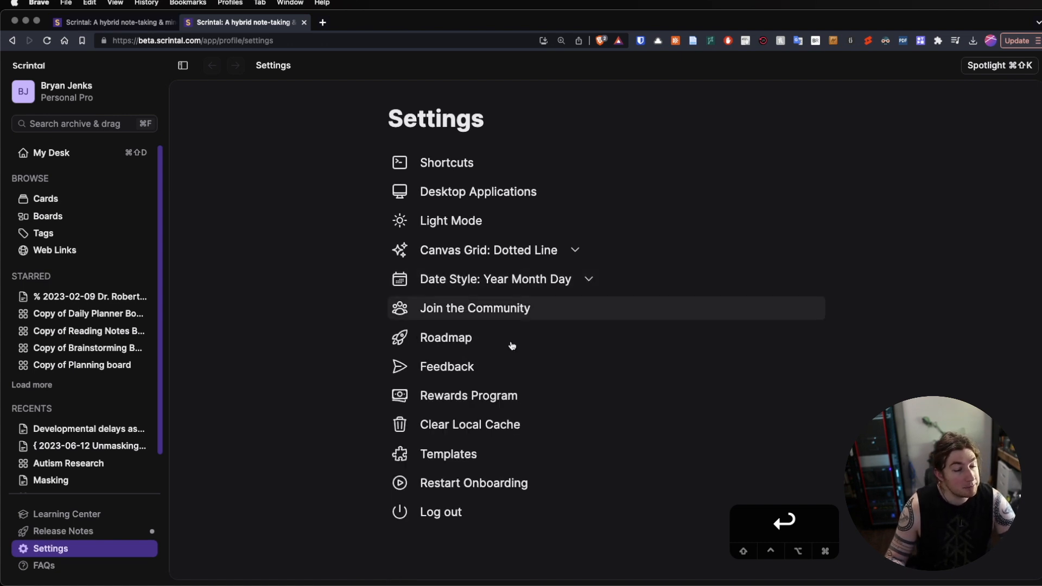
{"action": "left_click", "coordinate": [494, 456]}
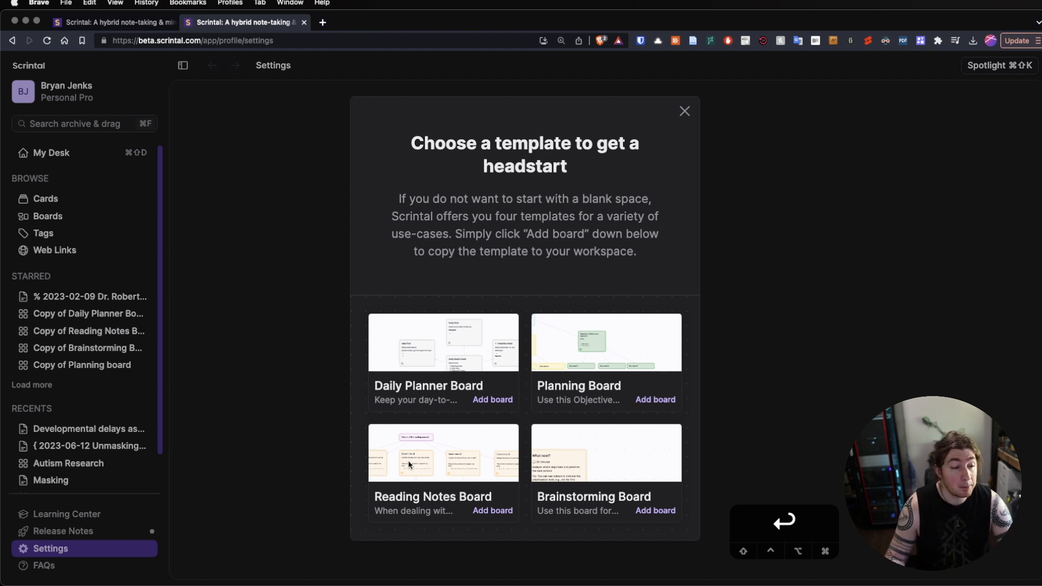
{"action": "left_click", "coordinate": [683, 112]}
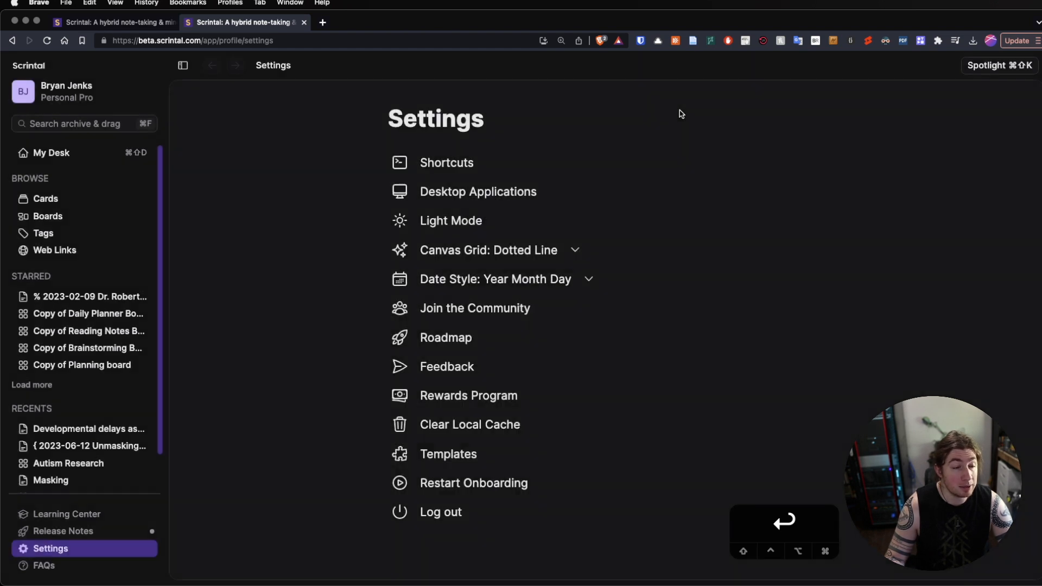
- Open the starred Copy of Daily Planner Board and look over its template instructions and cards
{"action": "left_click", "coordinate": [86, 315]}
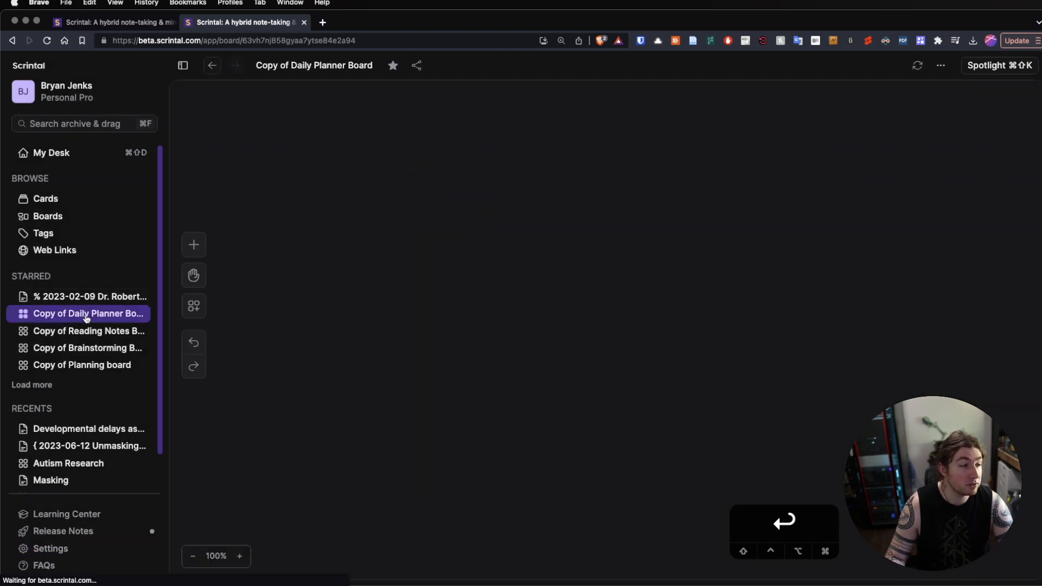
{"action": "scroll", "coordinate": [657, 306], "scroll_direction": "down", "scroll_amount": 3}
{"action": "scroll", "coordinate": [658, 306], "scroll_direction": "up", "scroll_amount": 5}
{"action": "scroll", "coordinate": [658, 306], "scroll_direction": "down", "scroll_amount": 1}
{"action": "scroll", "coordinate": [459, 236], "scroll_direction": "down", "scroll_amount": 5}
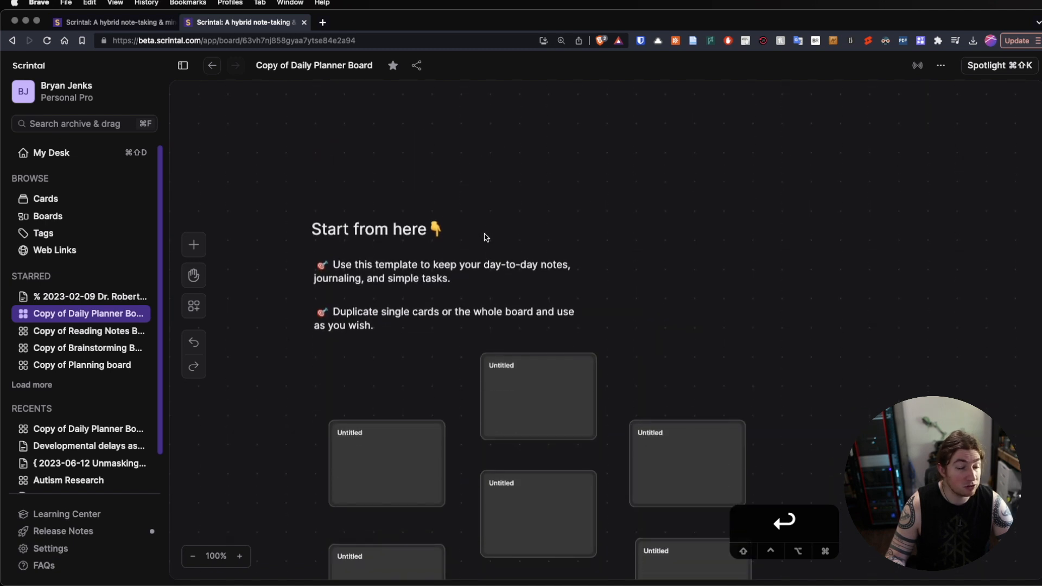
{"action": "scroll", "coordinate": [570, 255], "scroll_direction": "up", "scroll_amount": 1}
{"action": "scroll", "coordinate": [642, 248], "scroll_direction": "up", "scroll_amount": 2}
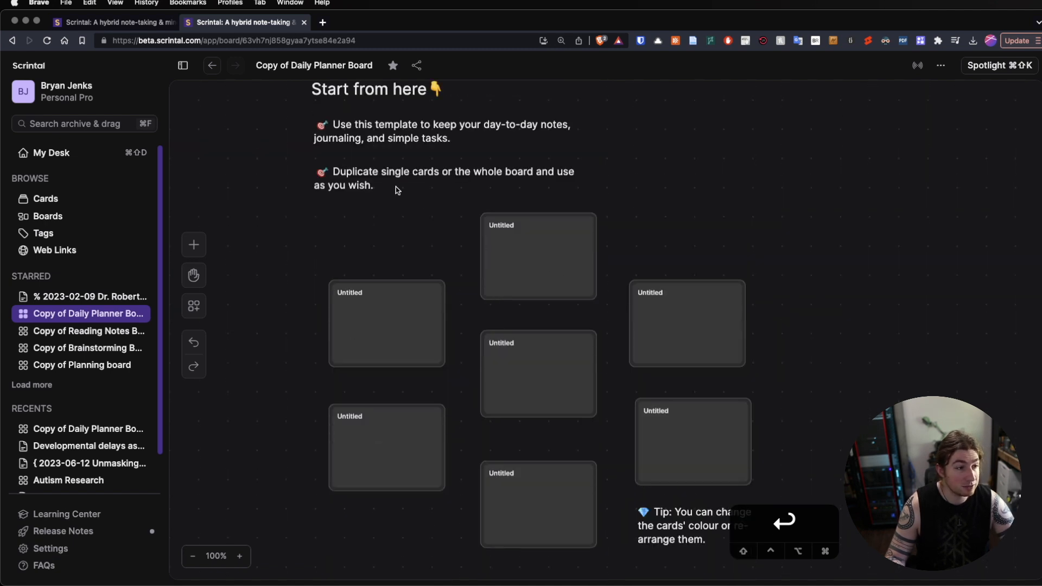
- View the starred Copy of Reading Notes Board and the Copy of Brainstorming Board, surveying the layout of each template
{"action": "left_click", "coordinate": [98, 337]}
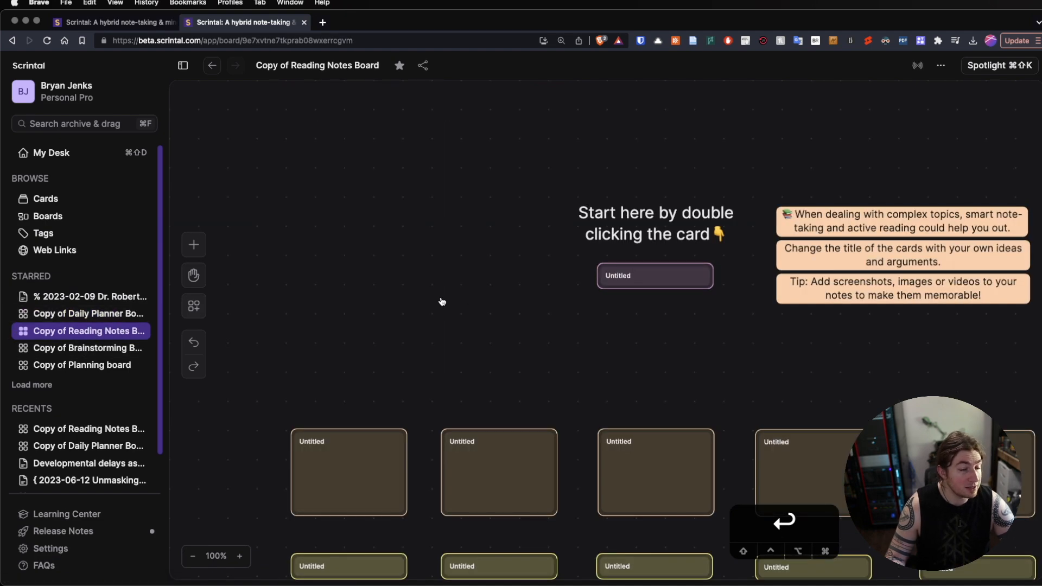
{"action": "left_click_drag", "start_coordinate": [763, 340], "coordinate": [749, 300]}
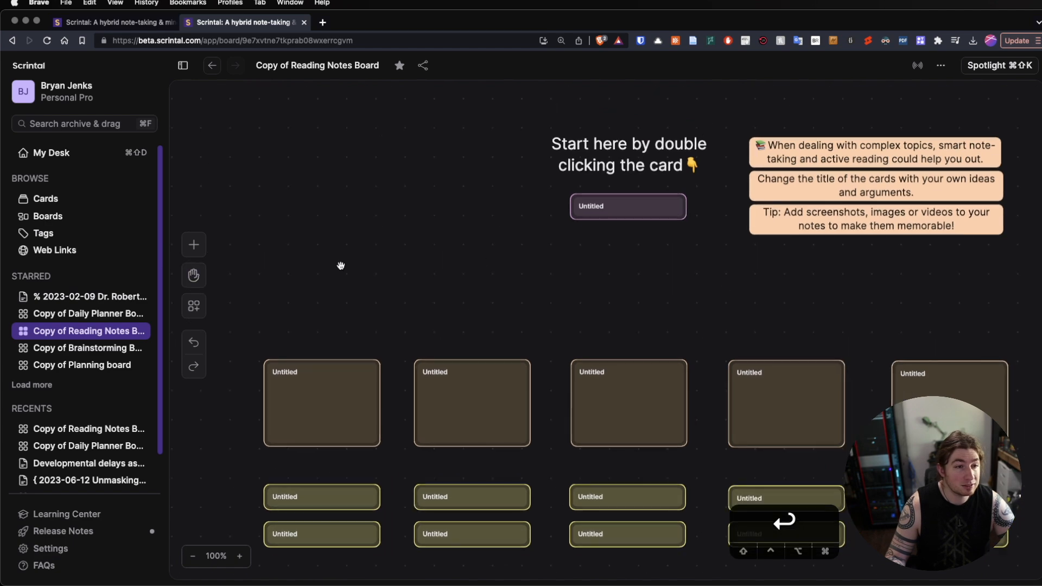
{"action": "left_click", "coordinate": [88, 348]}
{"action": "left_click_drag", "start_coordinate": [788, 263], "coordinate": [347, 293]}
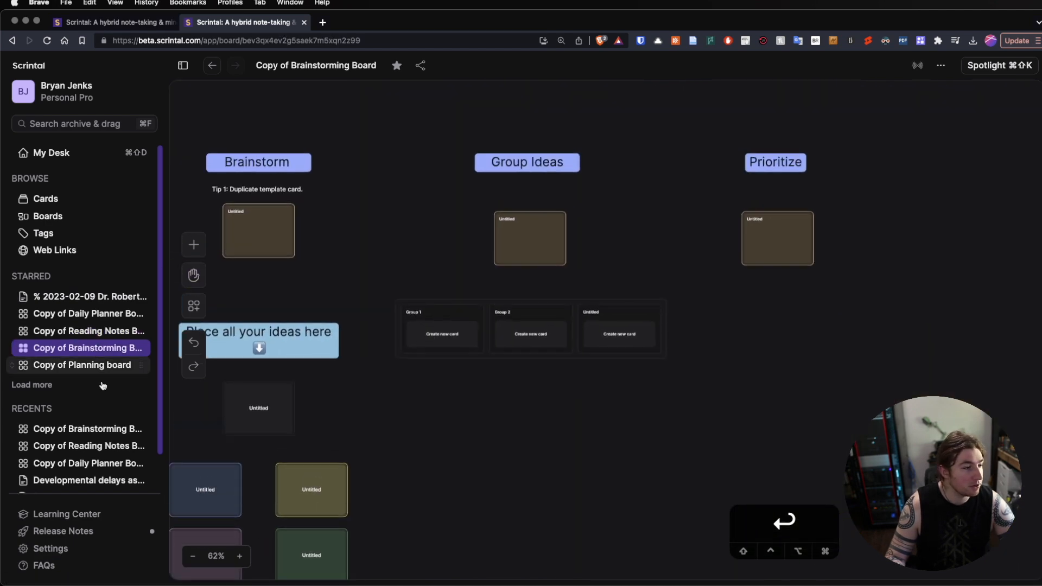
- Open the starred Copy of Planning board and examine its task columns and the Objectives and Key Results section
{"action": "left_click", "coordinate": [87, 365]}
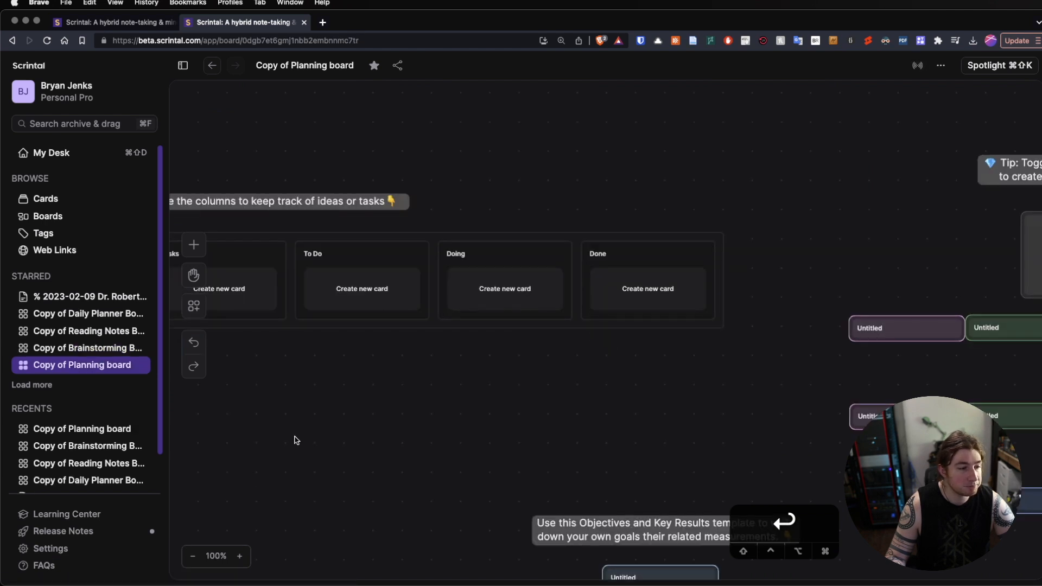
{"action": "left_click_drag", "start_coordinate": [729, 407], "coordinate": [274, 379]}
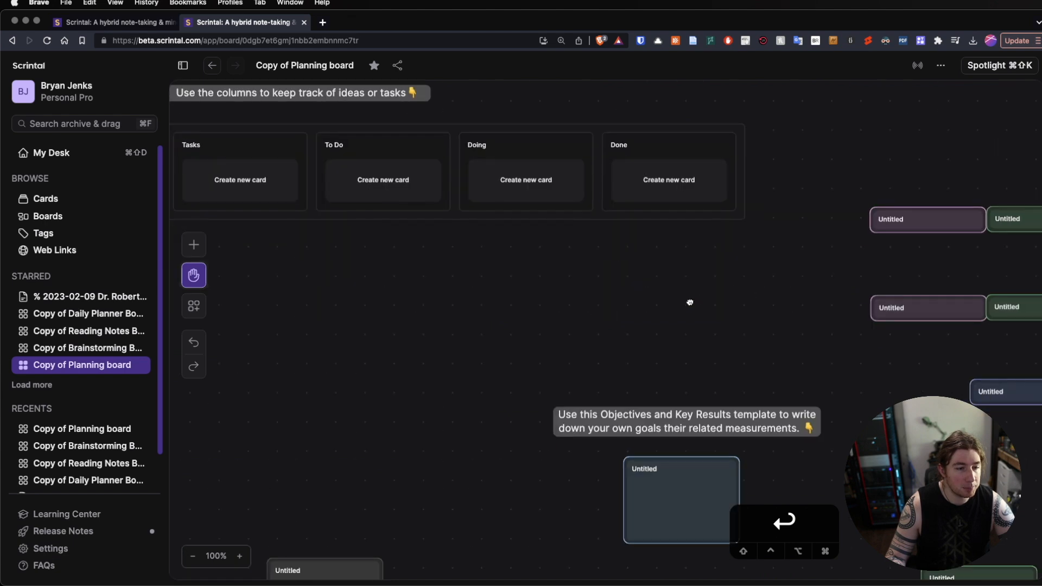
{"action": "left_click_drag", "start_coordinate": [503, 296], "coordinate": [520, 345]}
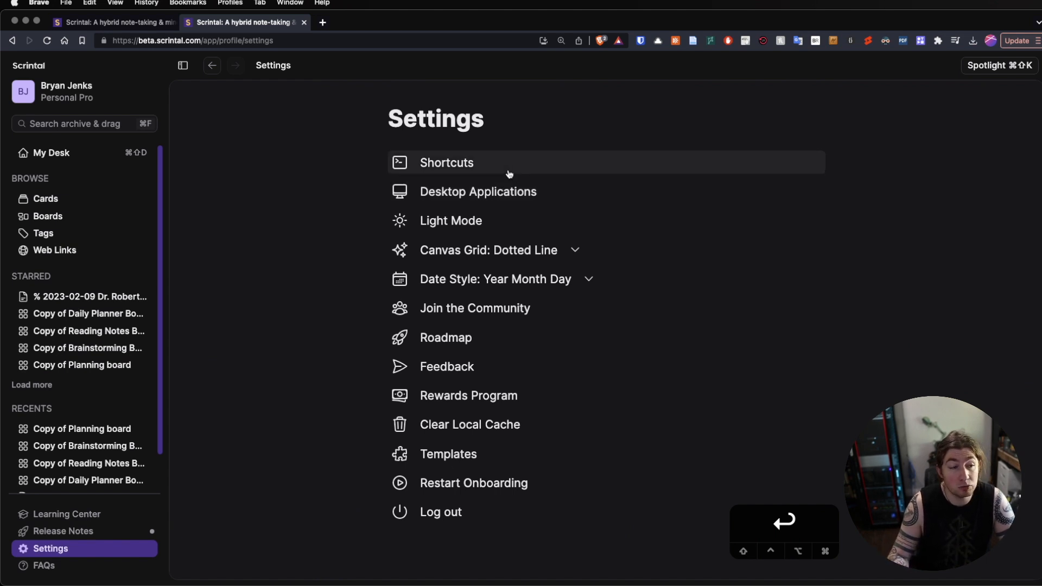
- Open the Shortcuts help card from the settings and read through its list of keyboard shortcuts
{"action": "left_click", "coordinate": [465, 161]}
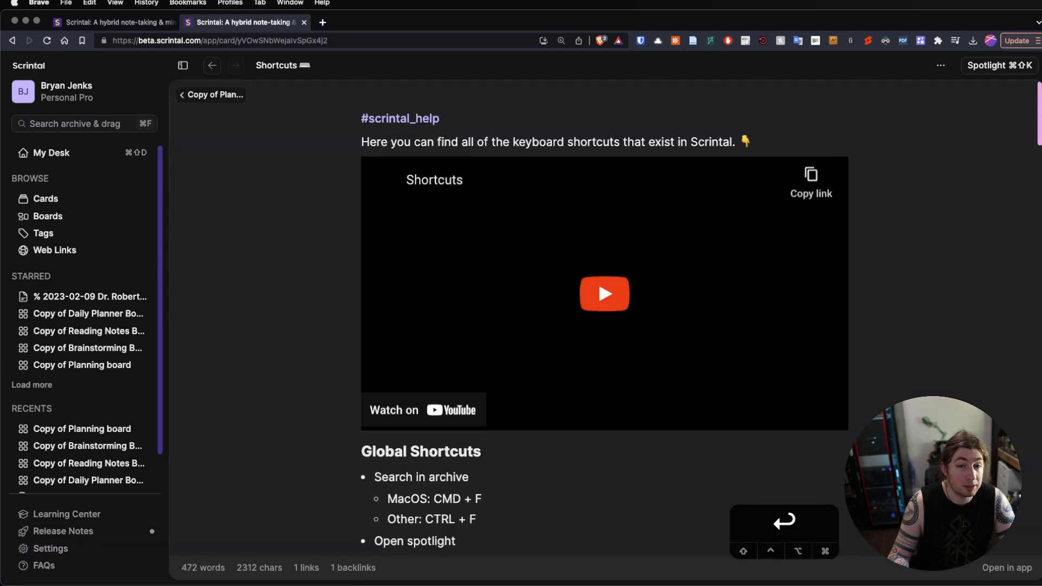
{"action": "left_click_drag", "start_coordinate": [1039, 117], "coordinate": [1039, 418]}
{"action": "scroll", "coordinate": [872, 385], "scroll_direction": "up", "scroll_amount": 8}
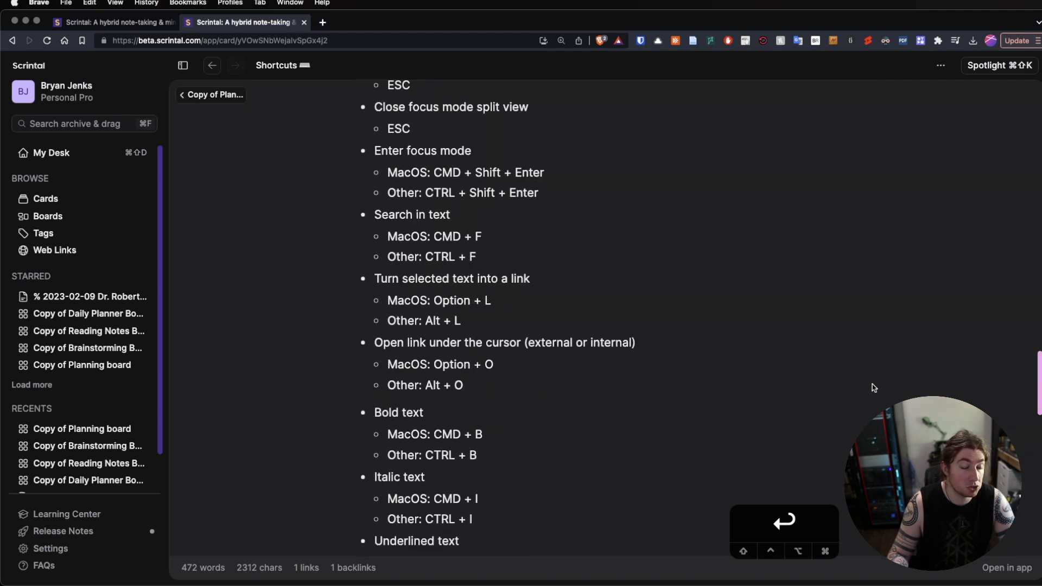